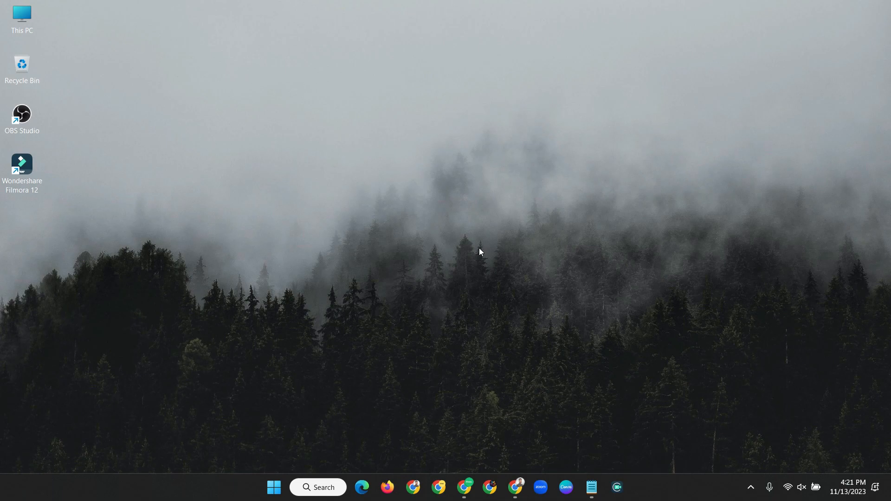
Open a maximized Chrome window and search Google for "restaurant near london"
click(413, 486)
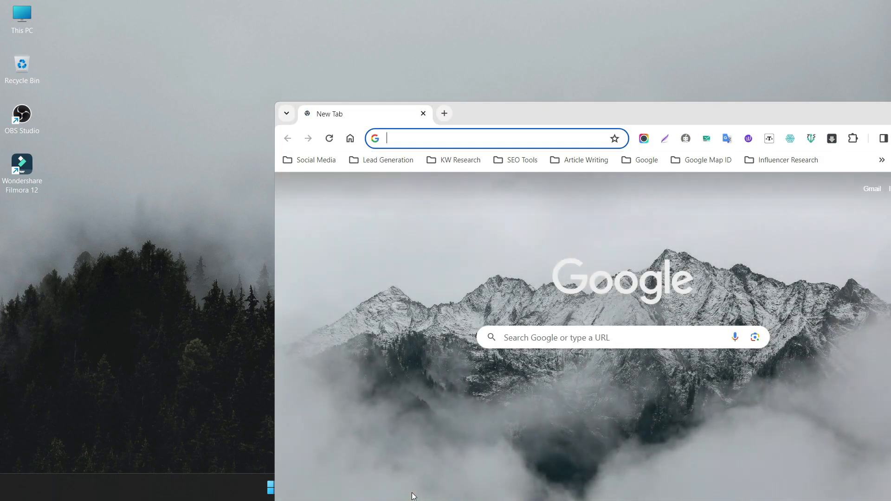
double_click(672, 115)
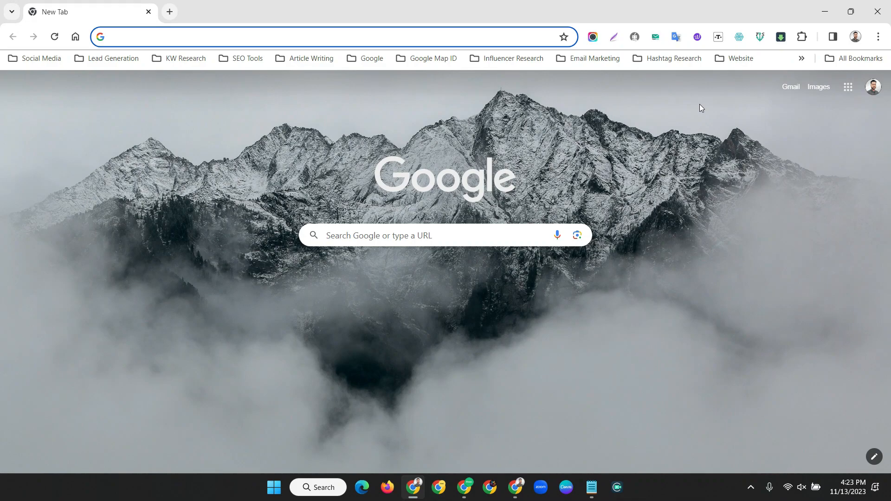
click(848, 87)
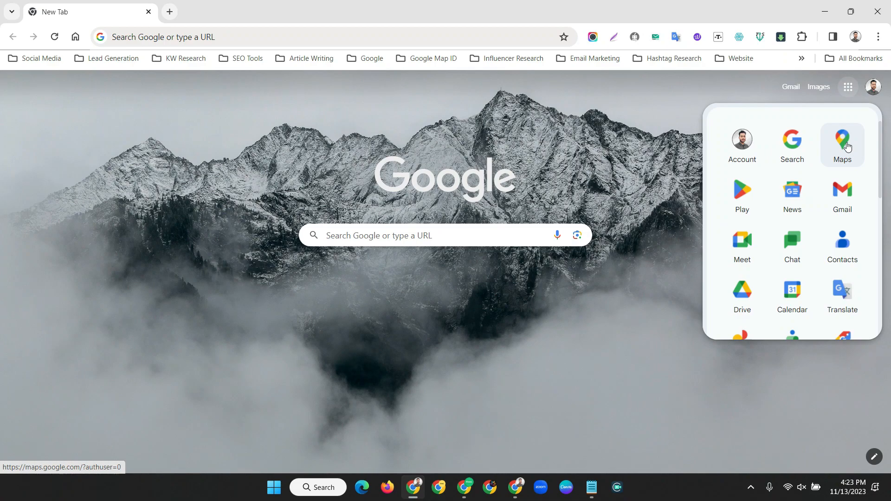
click(624, 116)
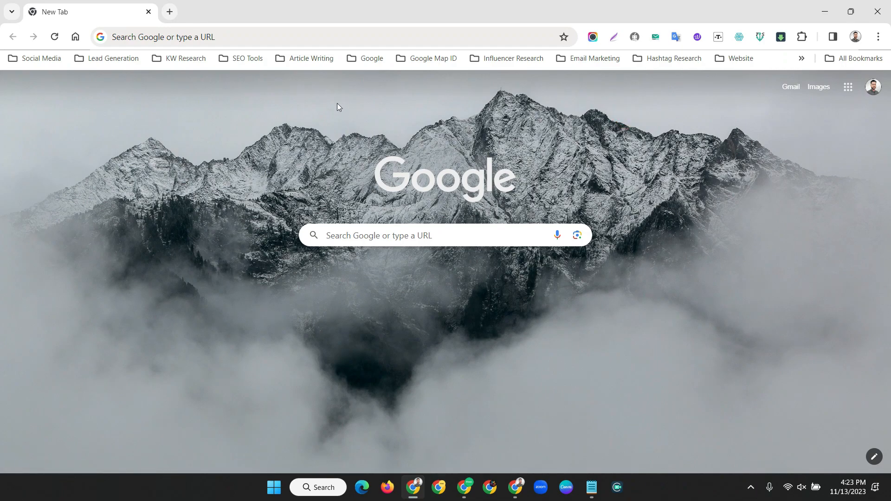
click(155, 33)
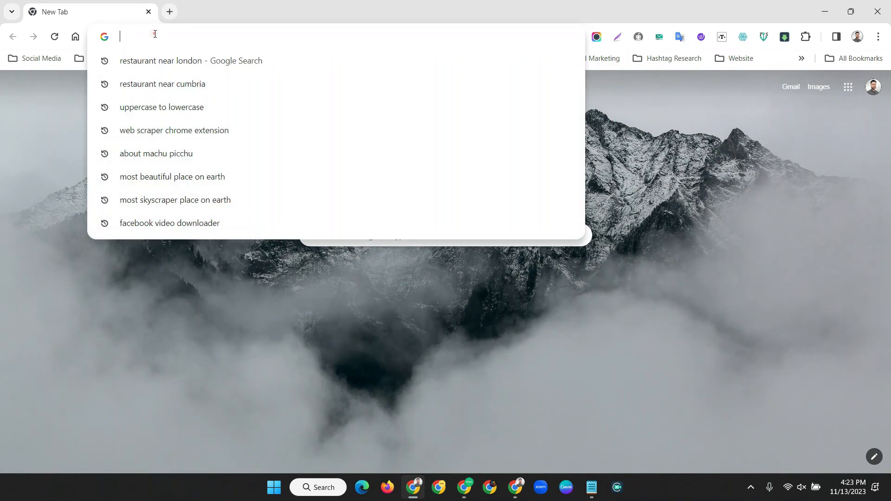
click(169, 68)
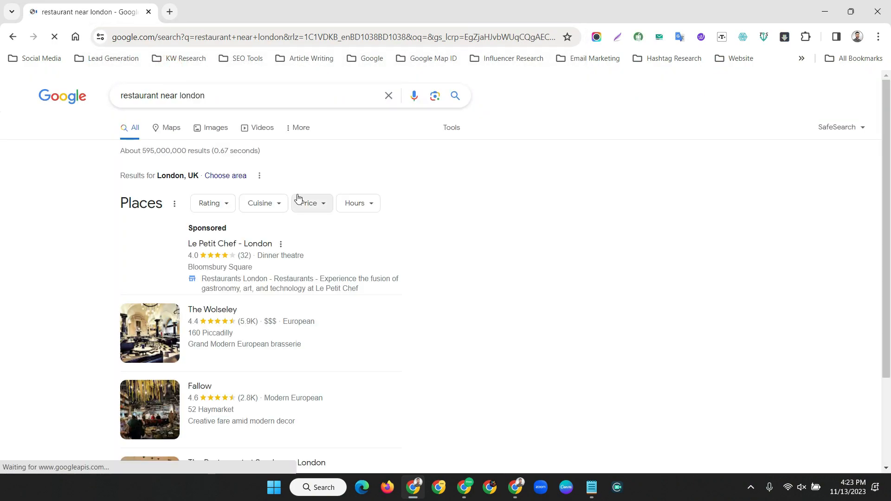
Open the full list of places for the restaurant search and go through the results down to the page links
scroll(304, 195, down, 3)
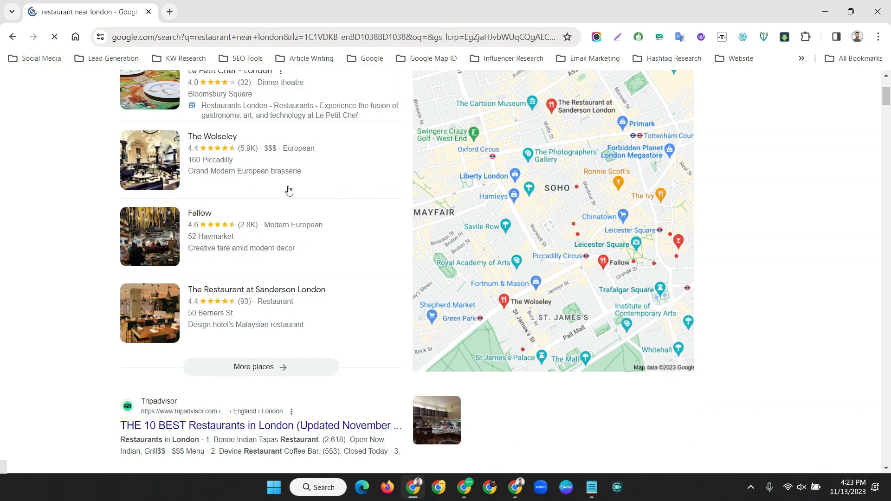
scroll(161, 126, up, 1)
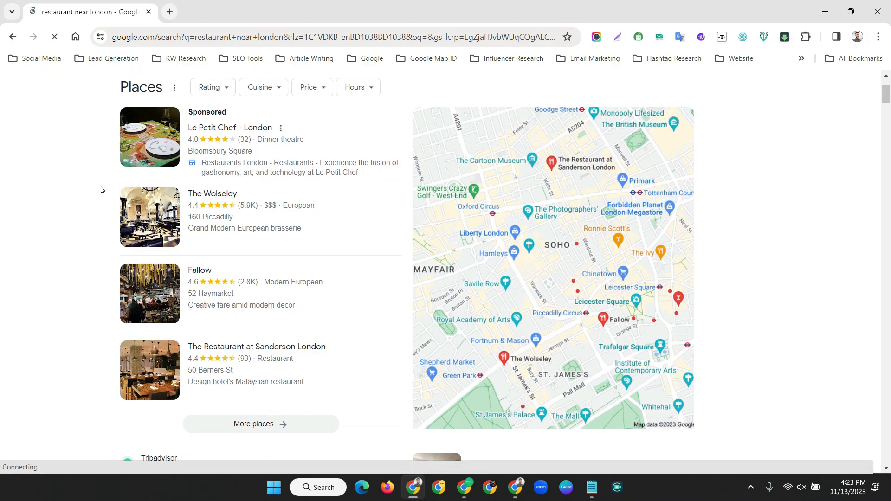
scroll(353, 394, down, 1)
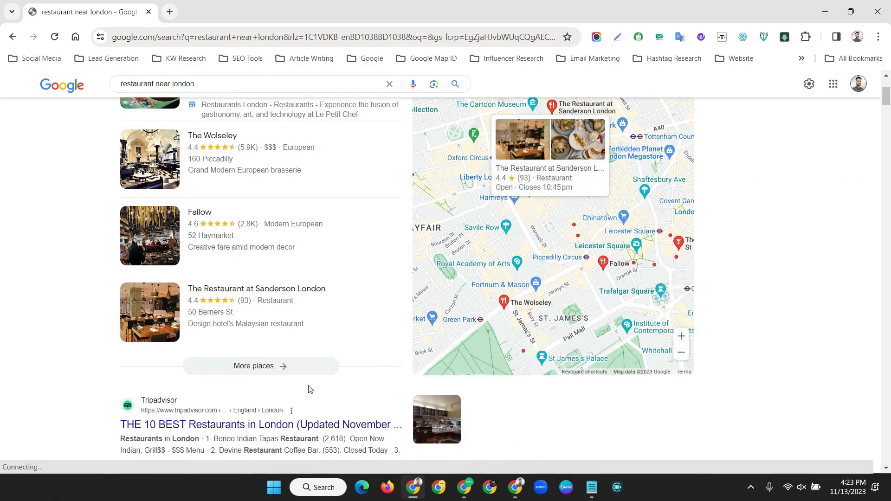
click(261, 365)
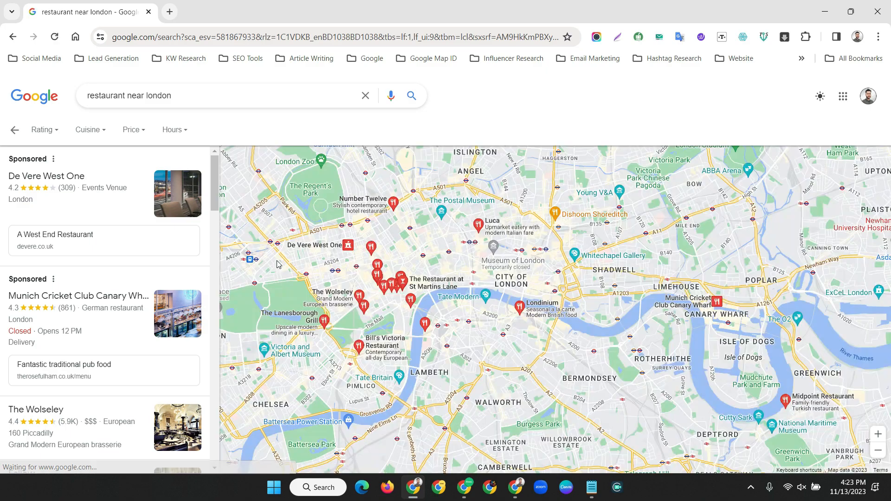
drag(216, 190, 218, 446)
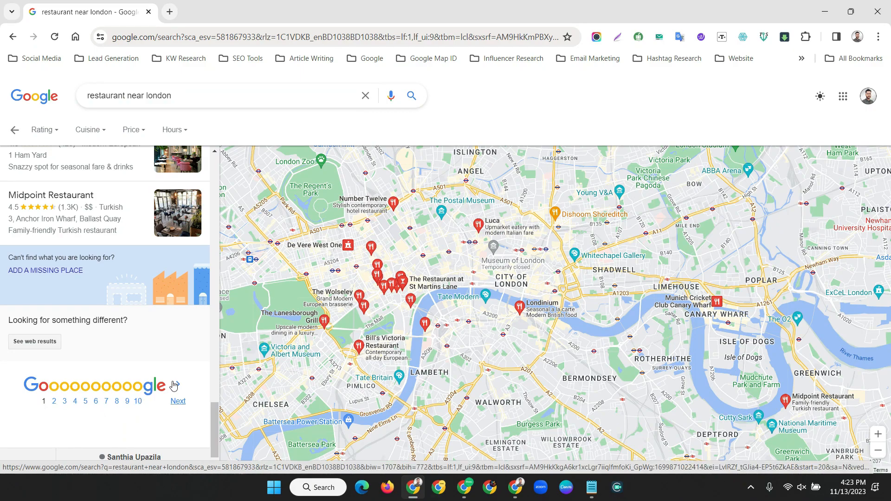
scroll(172, 371, up, 2)
scroll(171, 371, down, 2)
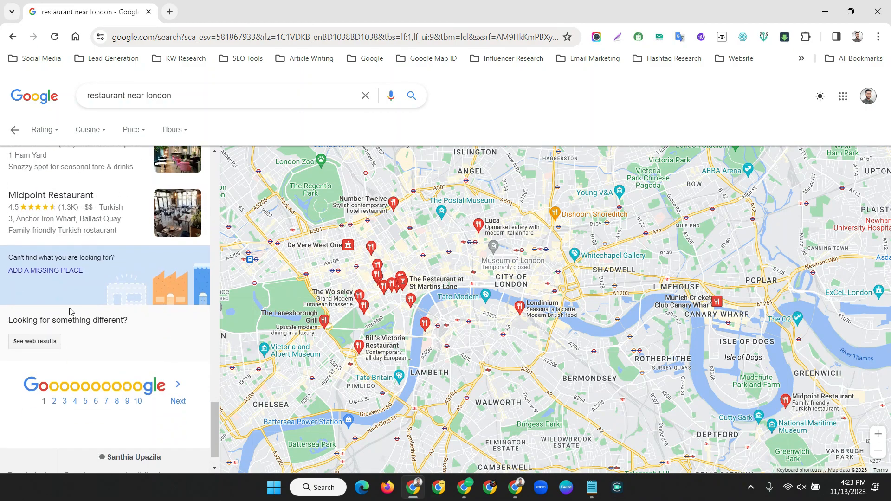
scroll(173, 374, up, 10)
scroll(89, 310, down, 12)
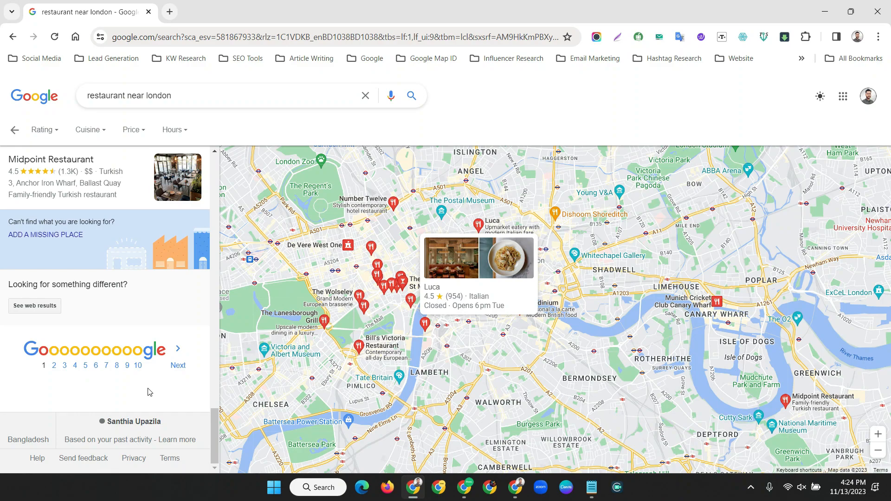
Inspect the results page and show the Web Scraper extension in the developer tools
right_click(457, 117)
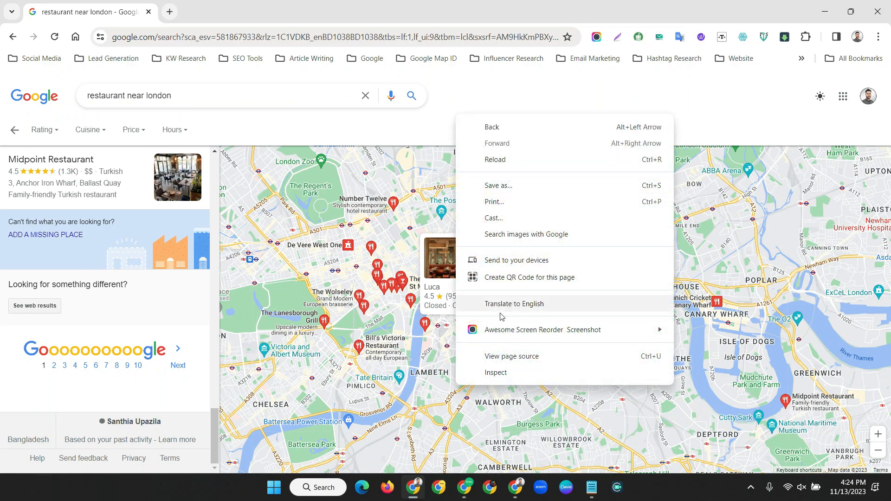
click(494, 373)
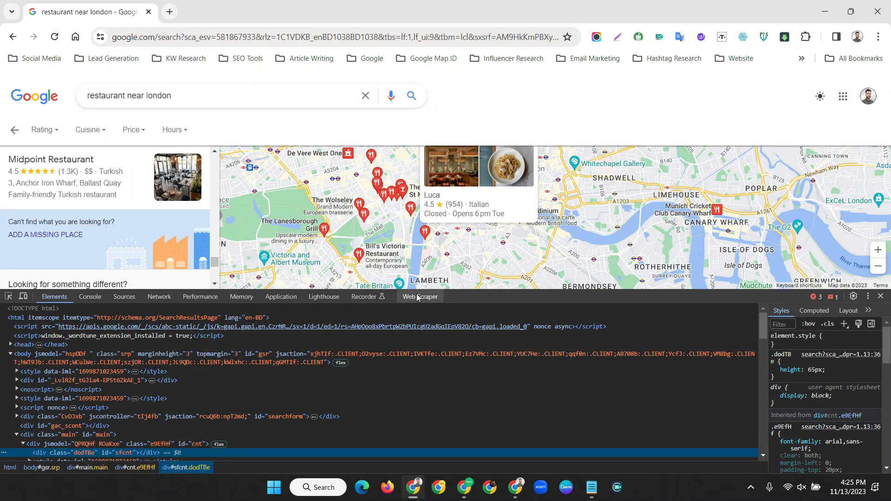
click(418, 296)
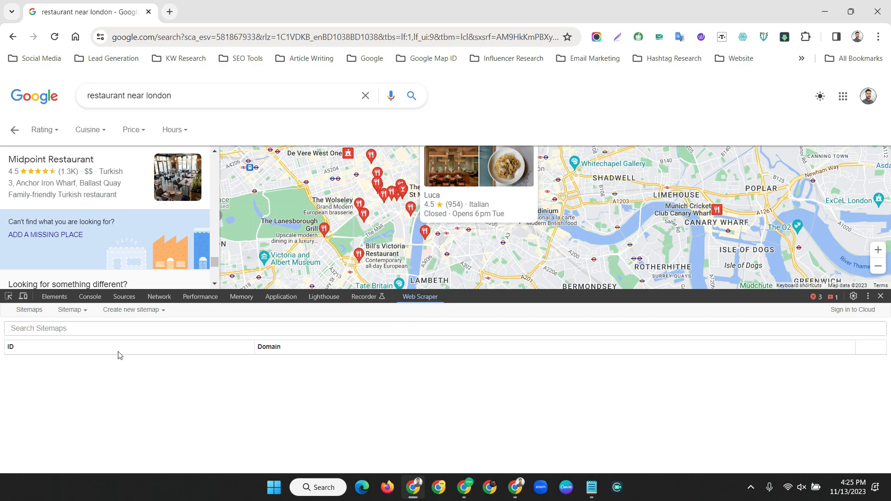
Start creating a new sitemap and name it "restaurant"
click(126, 312)
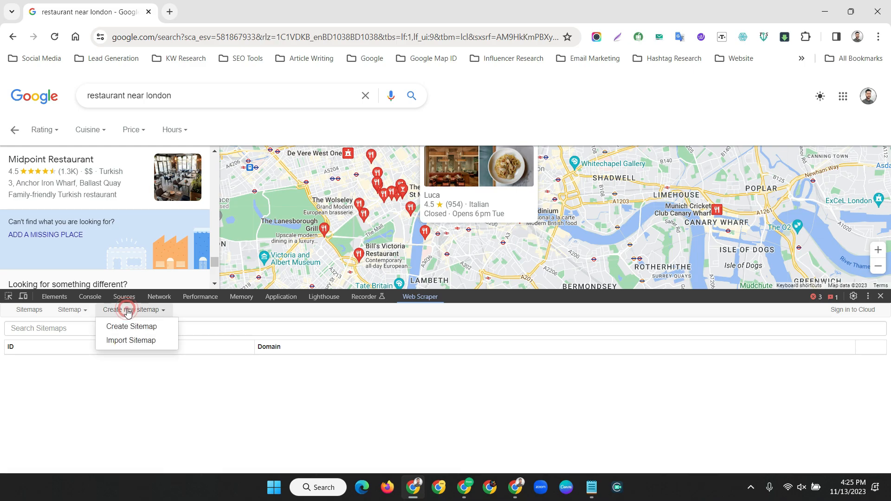
click(120, 326)
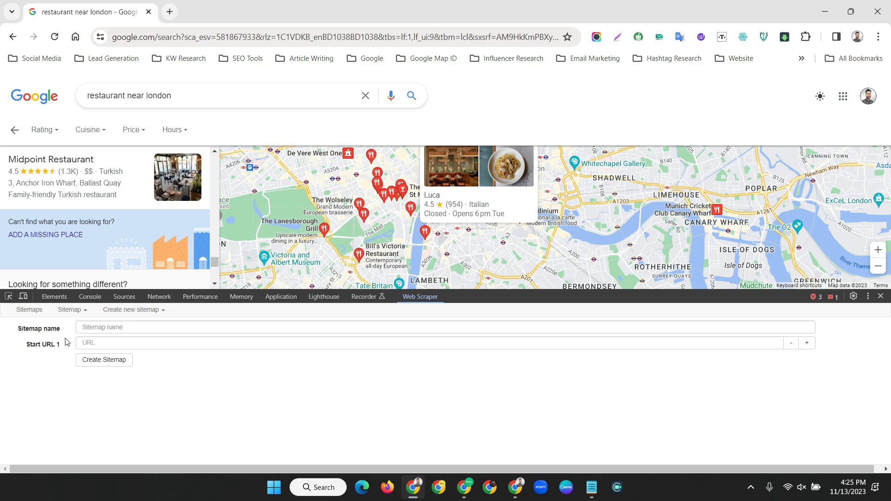
click(112, 328)
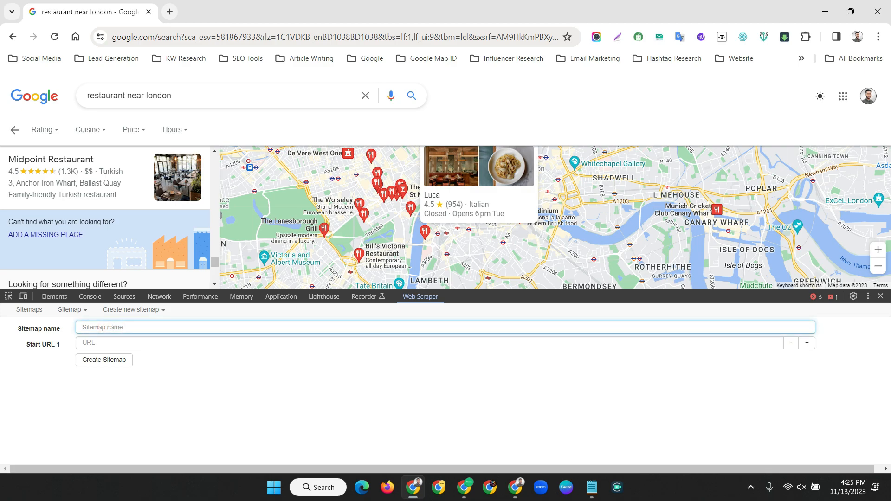
text(restaurant)
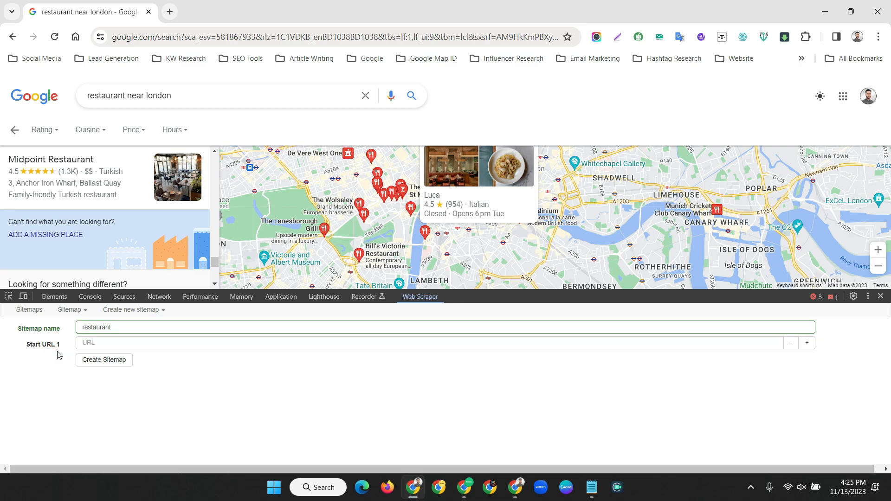
Copy the address of the current results page into the sitemap's Start URL 1
click(91, 343)
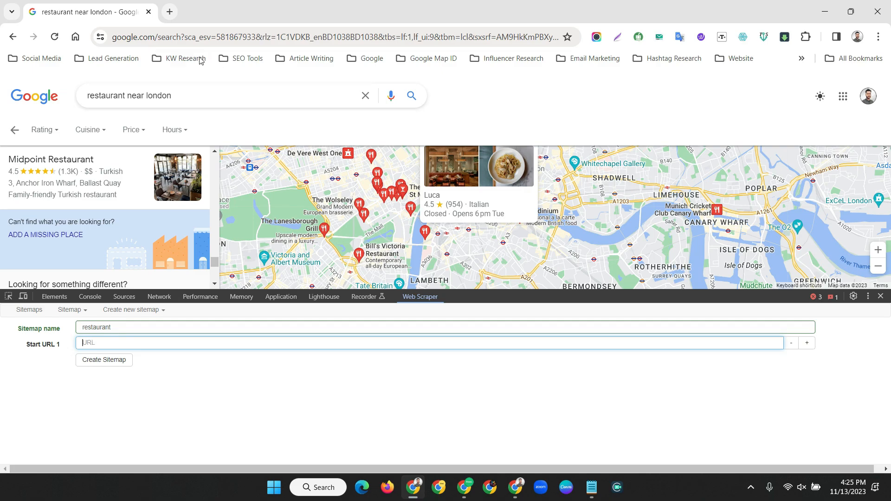
click(242, 37)
right_click(242, 37)
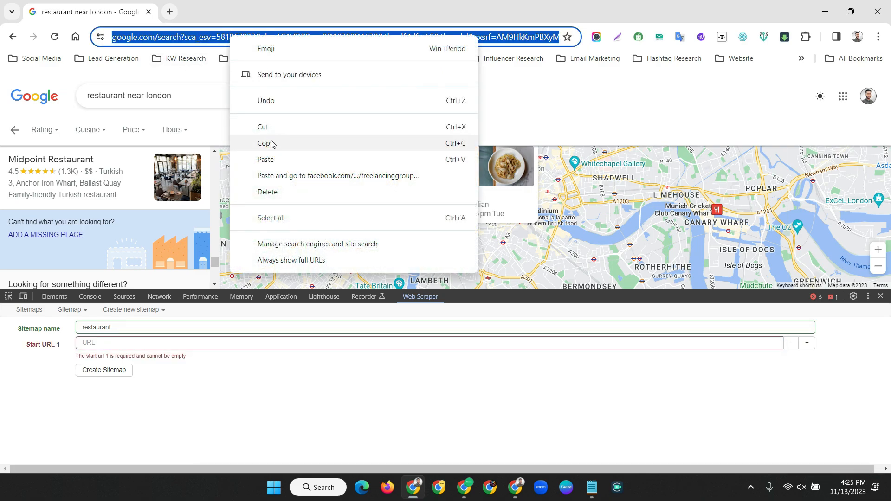
click(271, 143)
click(98, 343)
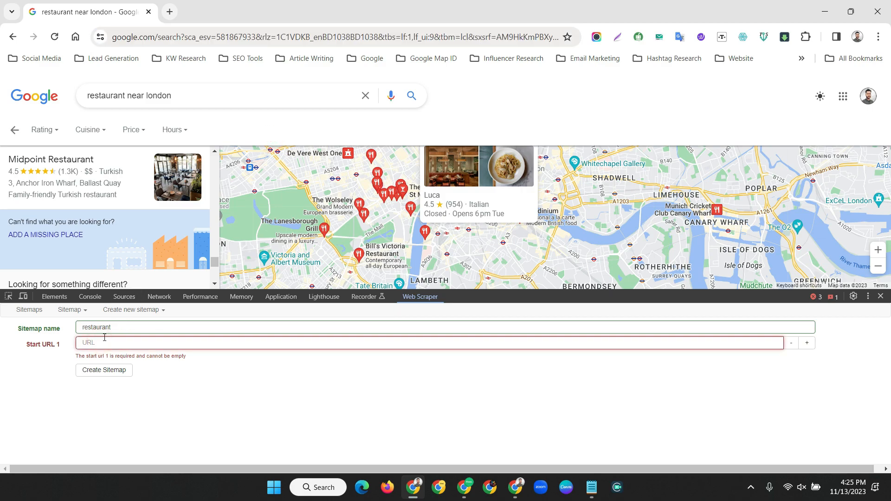
key(ctrl+v)
click(189, 374)
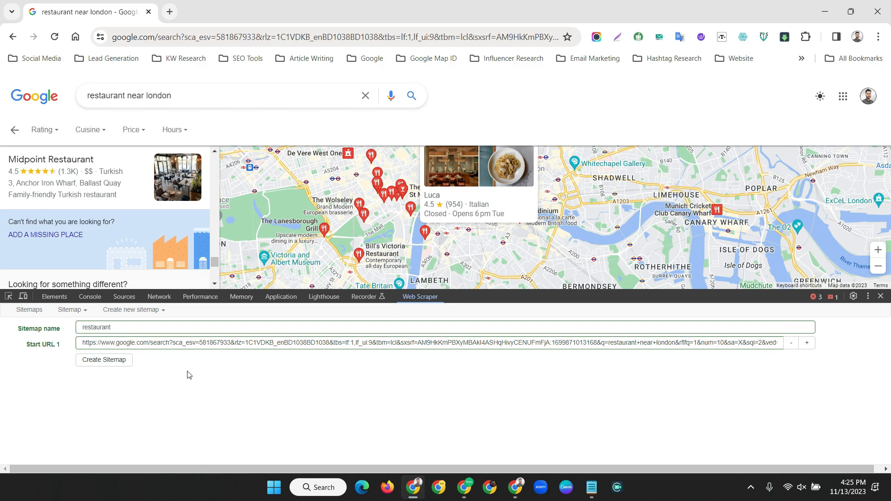
Add Start URL 2 to the sitemap and fill it with the link address of results page 2
scroll(118, 179, down, 3)
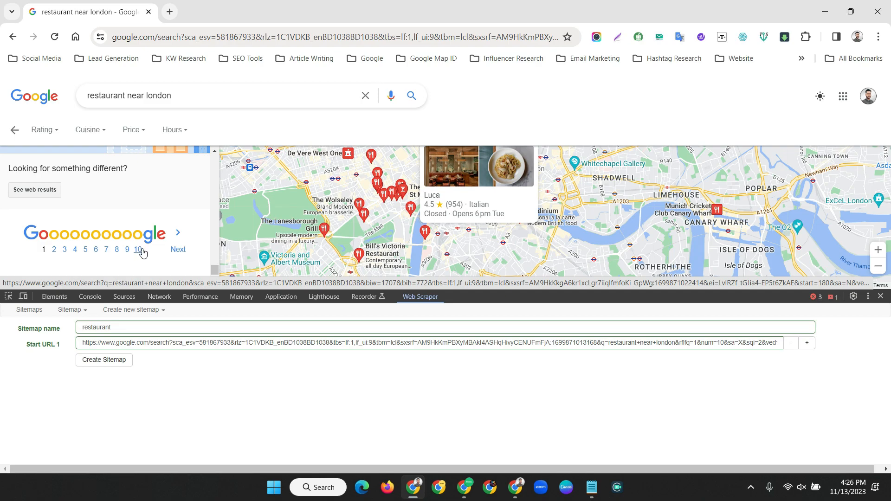
click(807, 345)
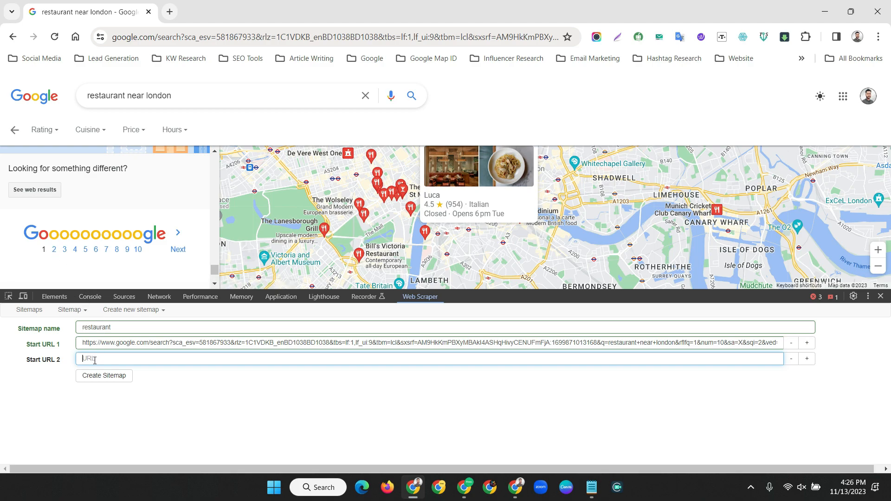
right_click(55, 253)
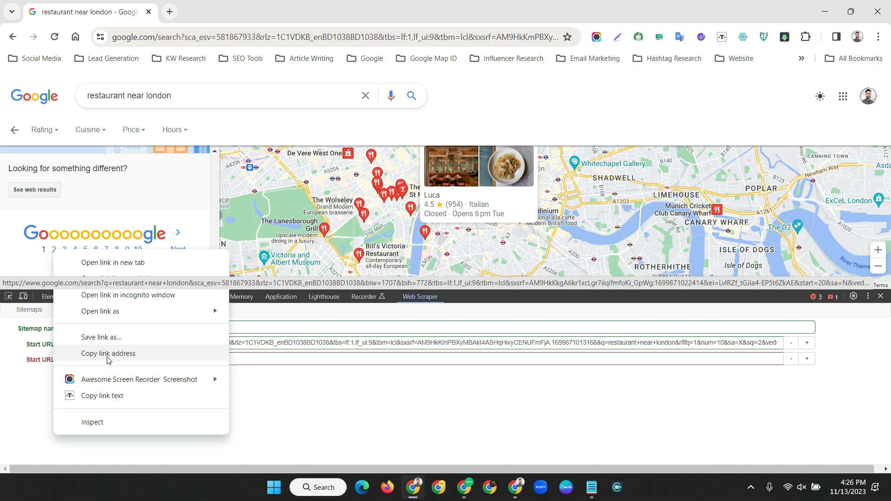
click(108, 354)
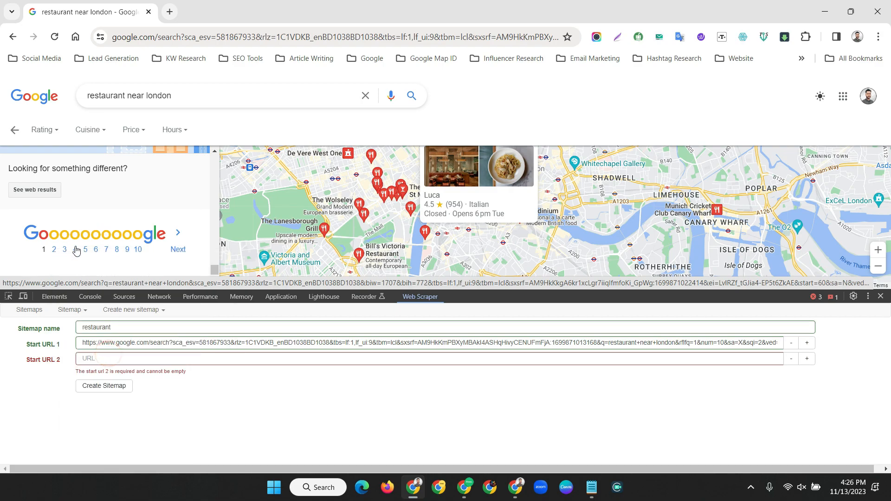
click(106, 358)
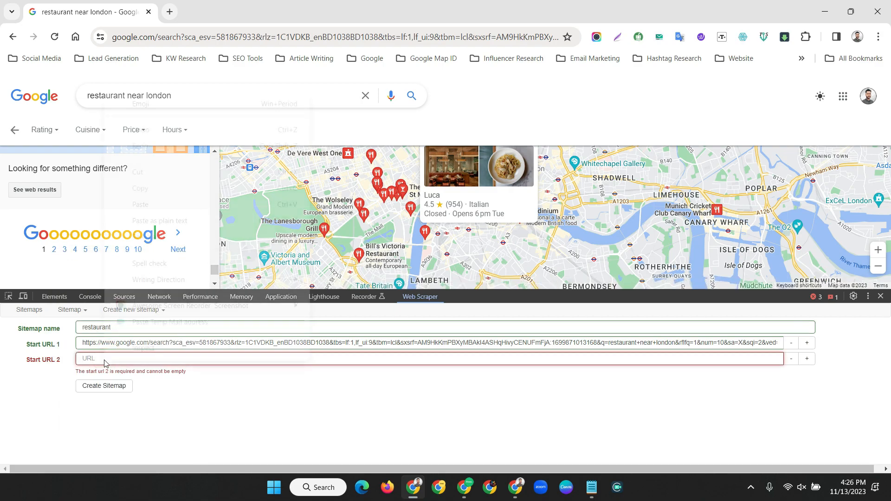
right_click(106, 362)
click(140, 205)
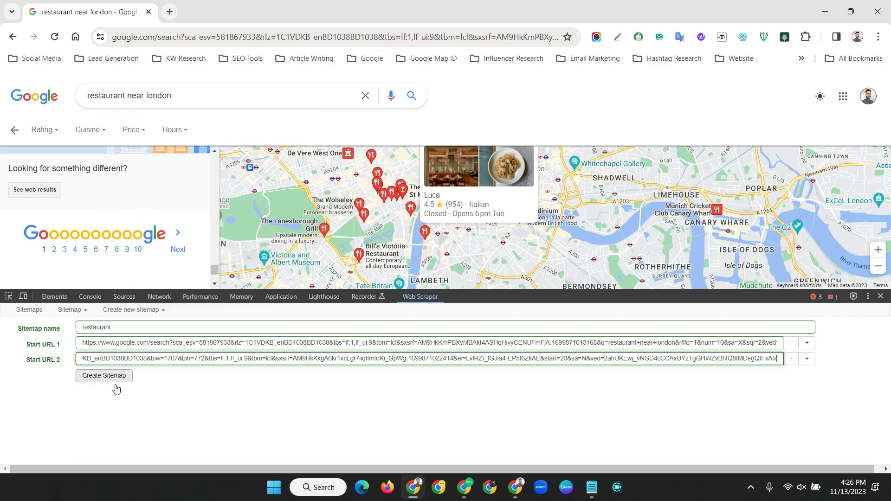
Add Start URL 3 to the sitemap and fill it with the link address of results page 3
click(812, 361)
right_click(64, 250)
click(104, 355)
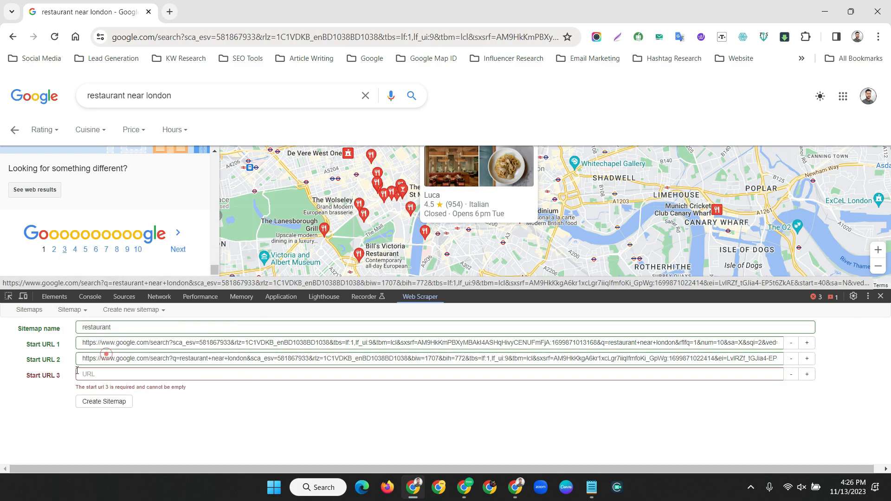
right_click(109, 374)
click(139, 220)
Add Start URL 4 to the sitemap and fill it with the link address of results page 4
click(806, 374)
right_click(77, 250)
click(133, 353)
click(139, 390)
key(ctrl+v)
Add Start URL 5 to the sitemap and fill it with the link address of results page 5
click(807, 390)
right_click(86, 249)
click(139, 353)
click(139, 406)
key(ctrl+v)
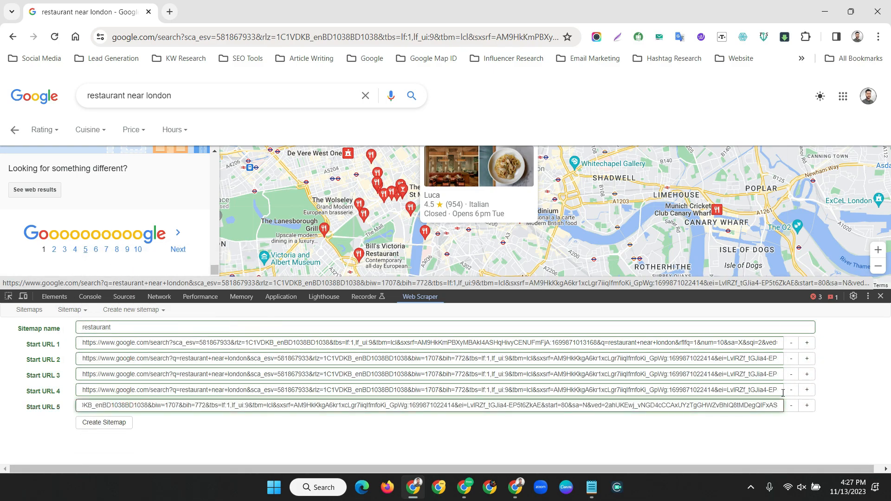
Add Start URLs 6 to 8 to the sitemap with the link addresses of results pages 6, 7 and 8
key(ctrl+v)
click(797, 437)
right_click(116, 250)
click(153, 356)
click(139, 436)
key(ctrl+v)
Add Start URLs 9 and 10 to the sitemap with the link addresses of results pages 9 and 10
click(798, 437)
right_click(127, 249)
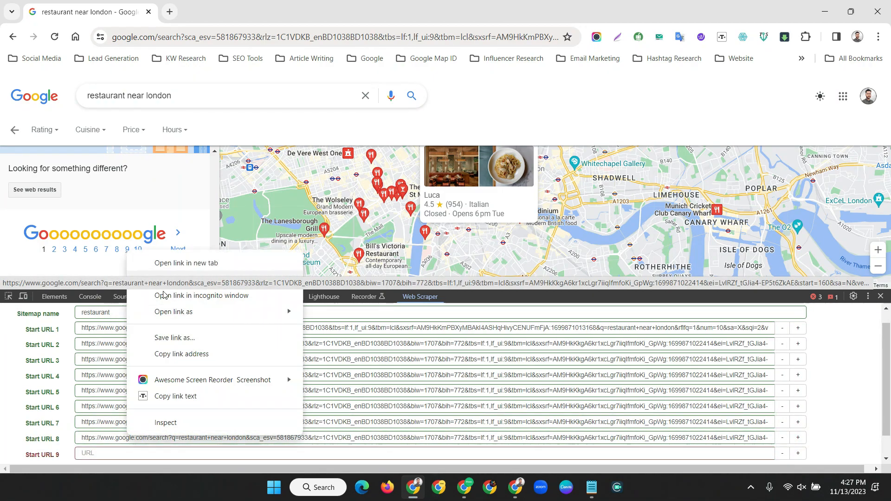
click(102, 455)
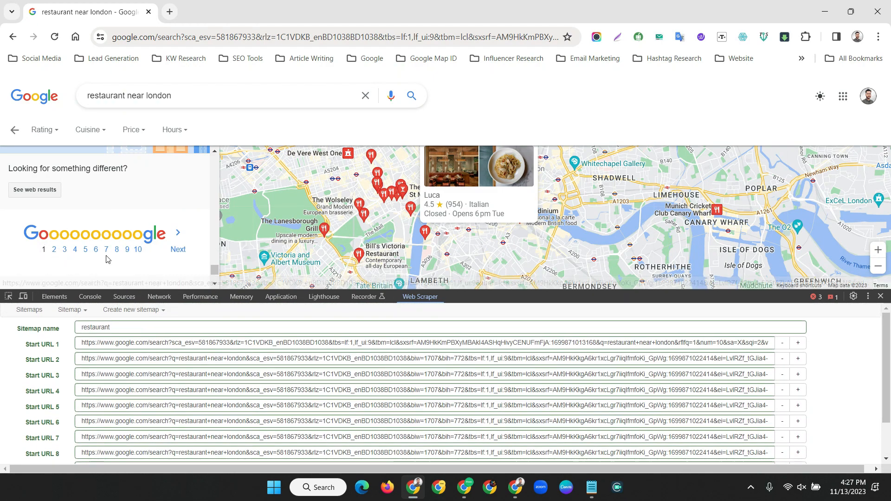
scroll(92, 408, down, 1)
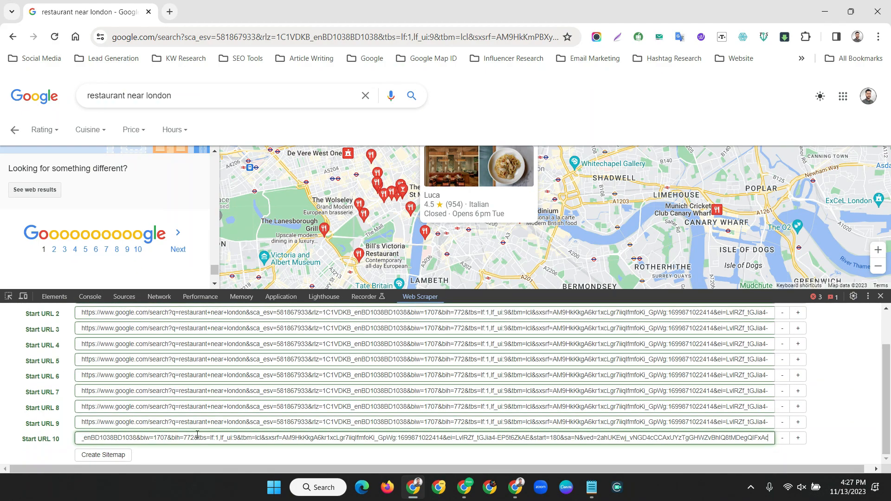
Review the ten start URLs and create the restaurant sitemap
scroll(116, 378, up, 1)
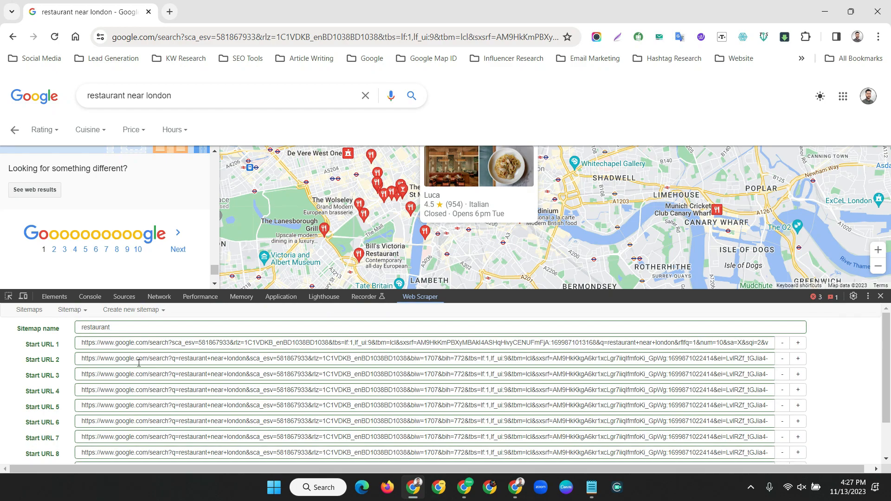
scroll(130, 384, down, 1)
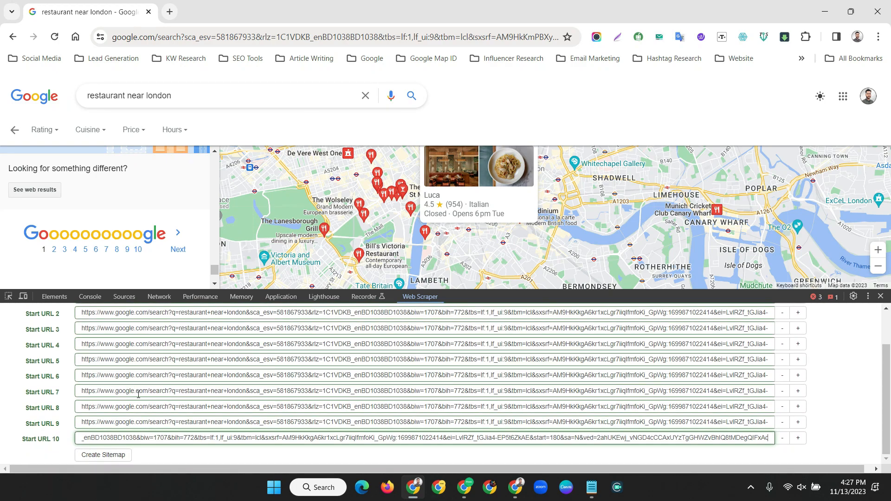
scroll(102, 380, up, 1)
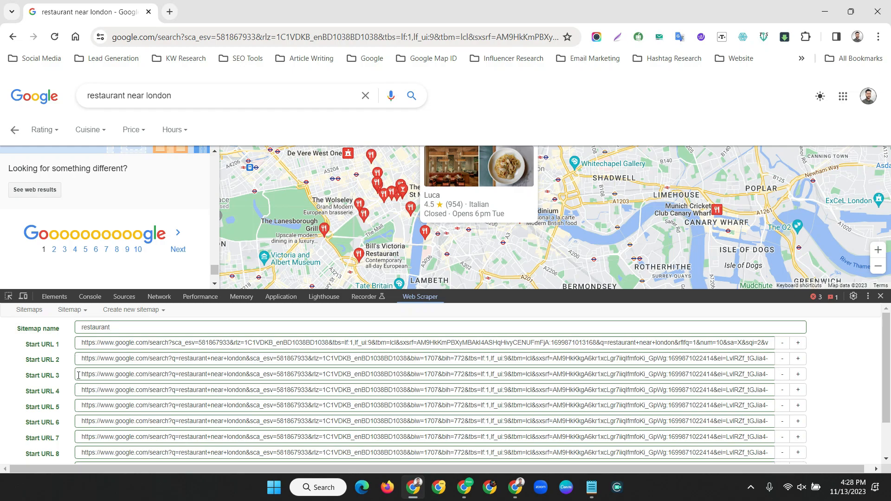
scroll(83, 387, down, 1)
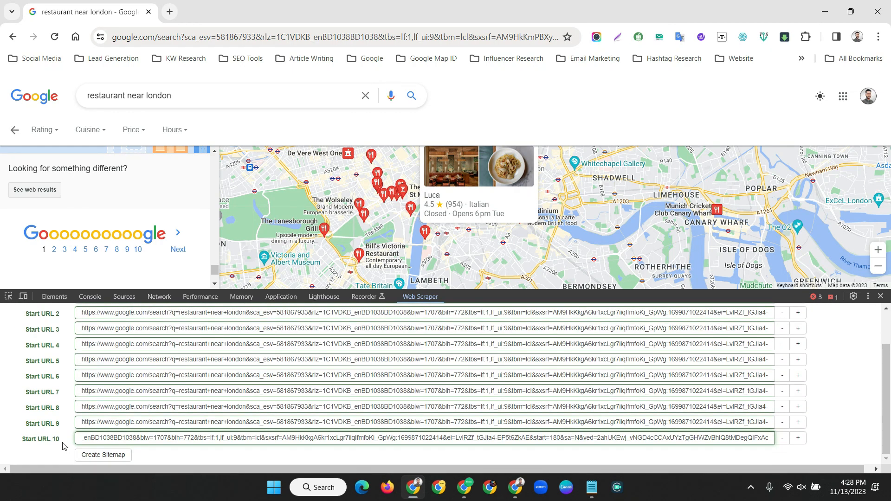
click(102, 455)
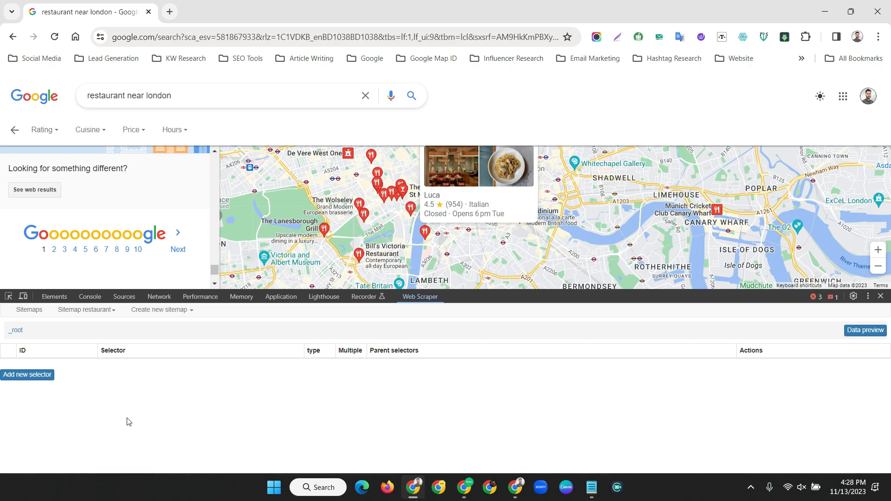
Examine the restaurant listings from the first sponsored entries down, and view The Wolseley's detail card before closing it
drag(213, 271, 211, 163)
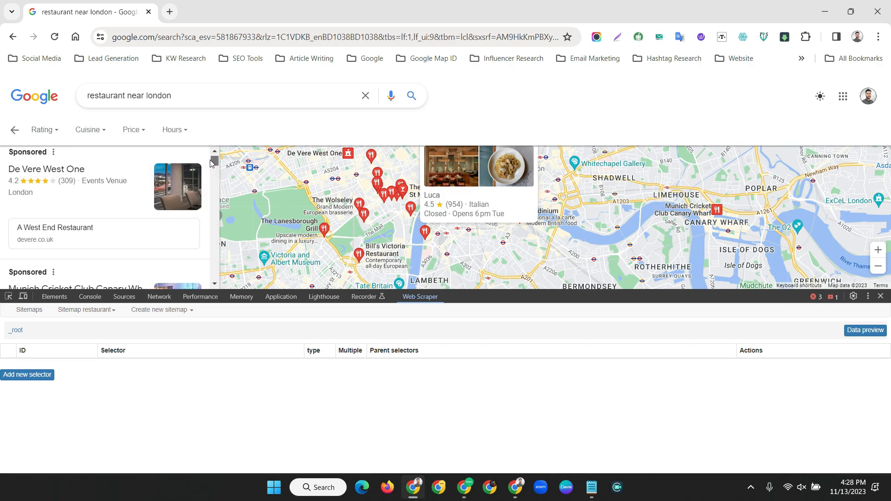
scroll(149, 216, down, 2)
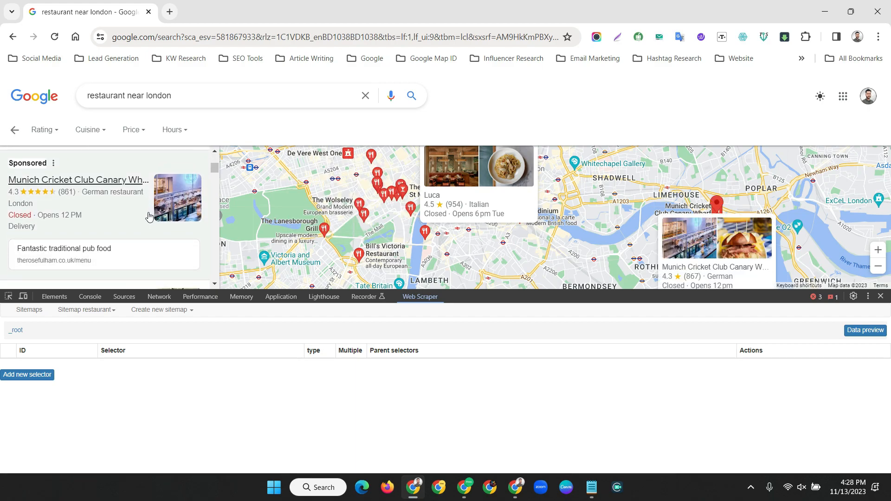
scroll(41, 183, up, 2)
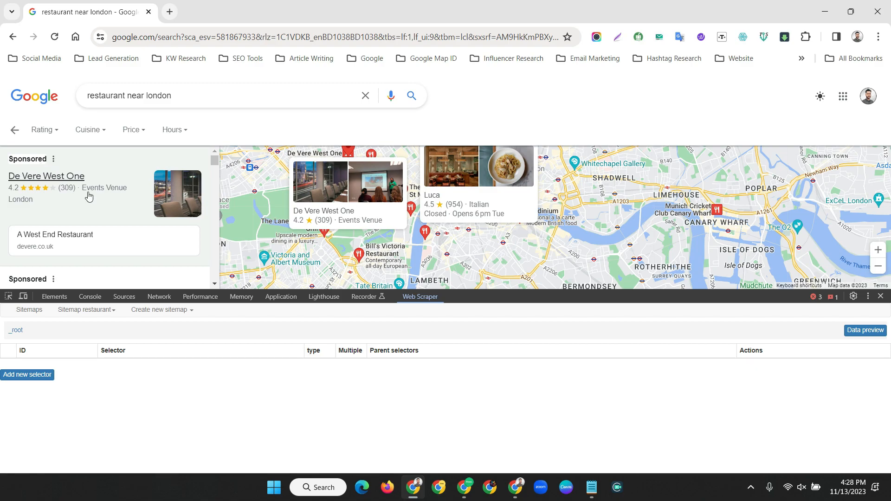
scroll(93, 194, down, 2)
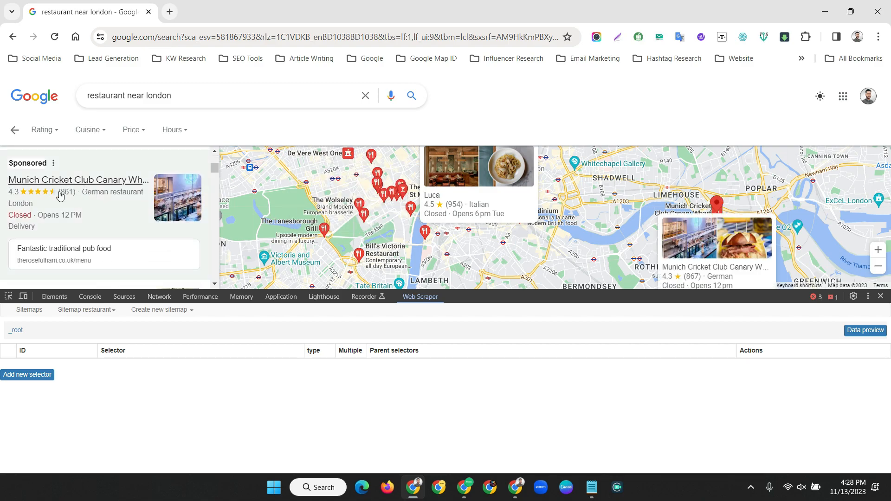
scroll(69, 201, down, 2)
scroll(57, 217, down, 1)
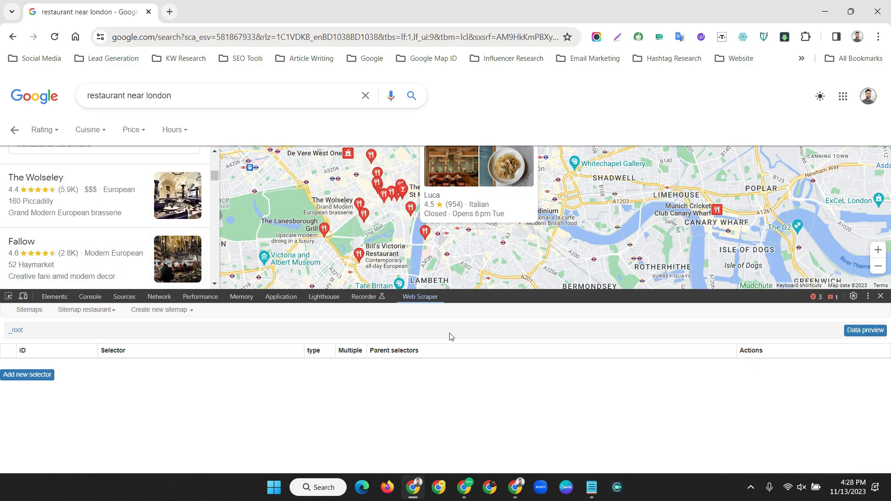
drag(477, 294, 477, 310)
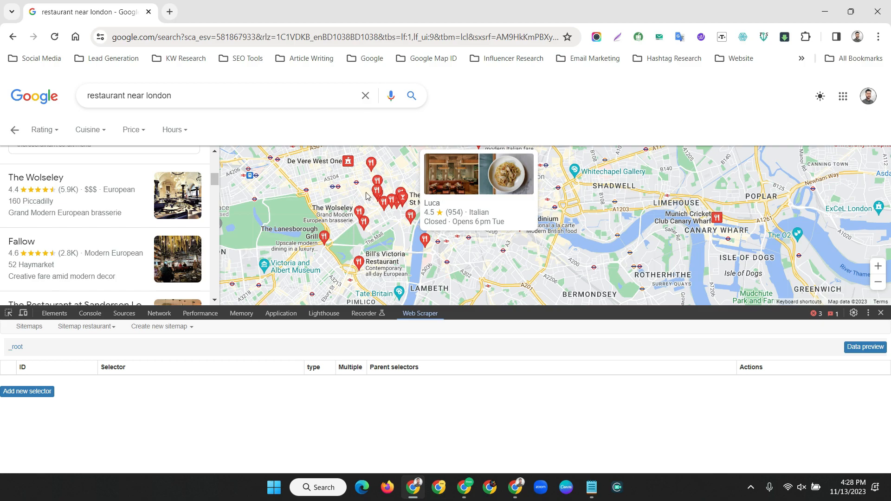
click(116, 200)
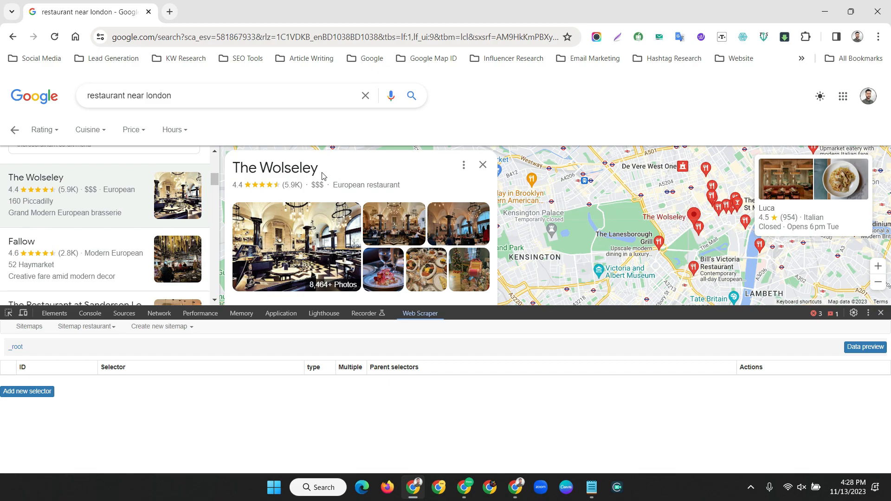
click(482, 165)
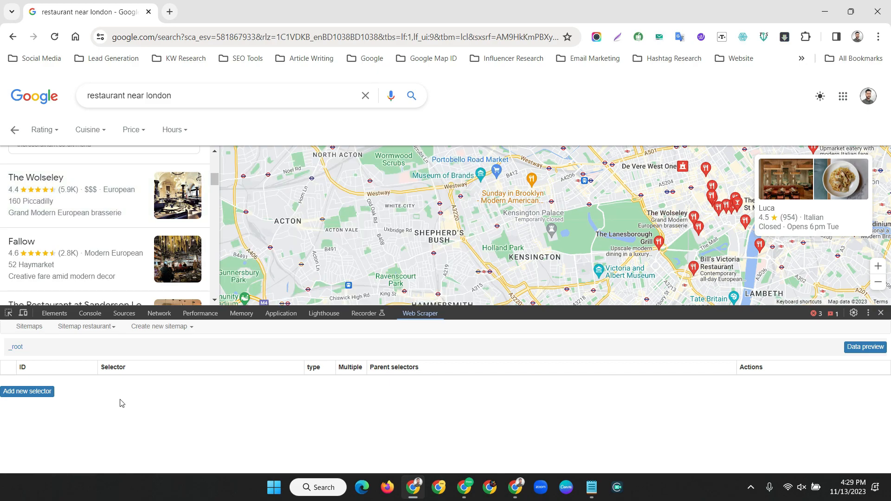
Add a new selector under _root with the id wrapper and the type Element click
click(25, 391)
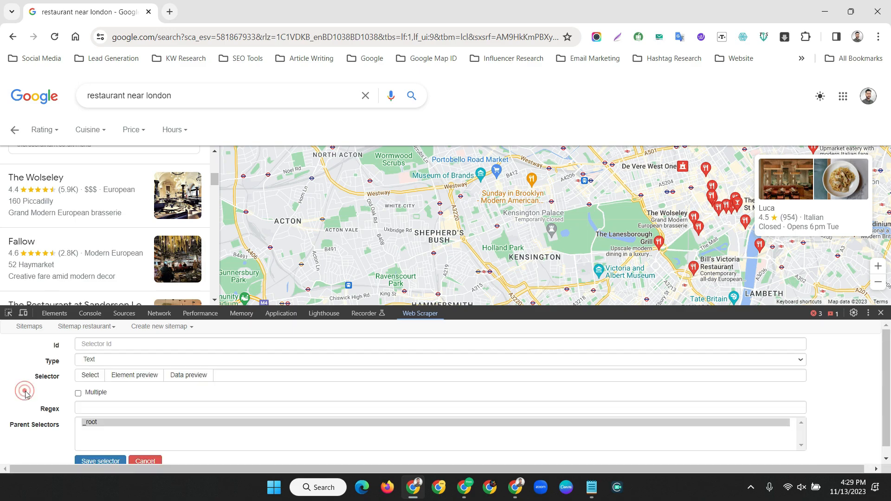
click(92, 345)
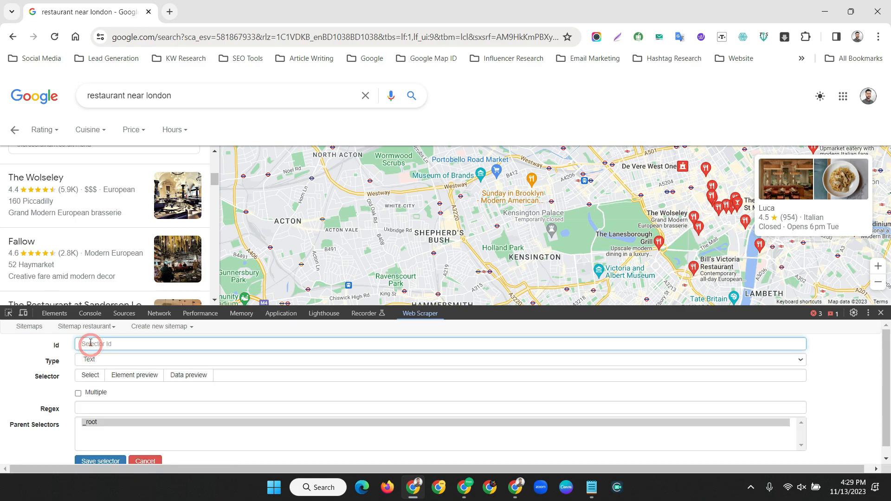
click(105, 345)
text(wrapper)
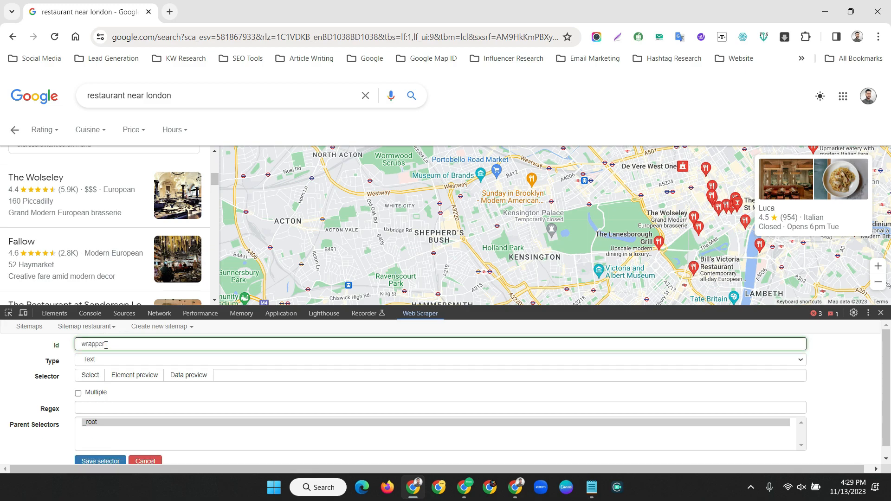
click(92, 361)
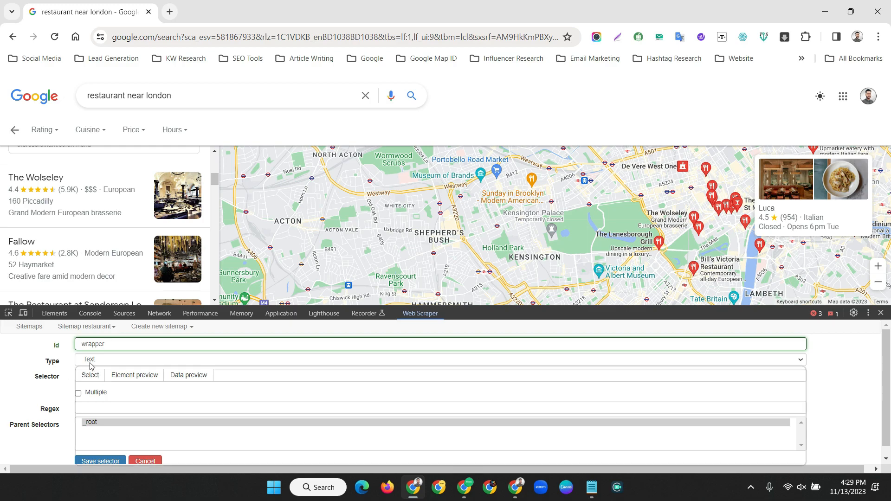
click(112, 437)
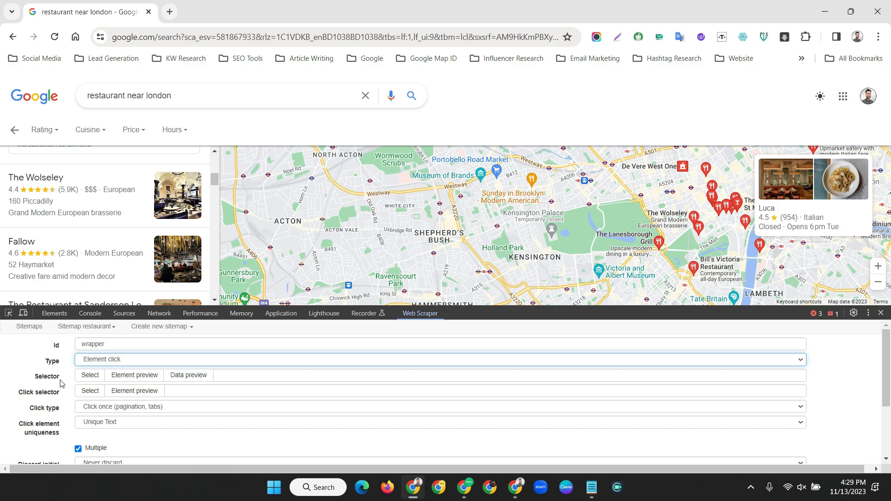
Open and close The Wolseley's details twice to examine how its listing brings up the detail card
scroll(78, 210, up, 1)
scroll(78, 211, down, 1)
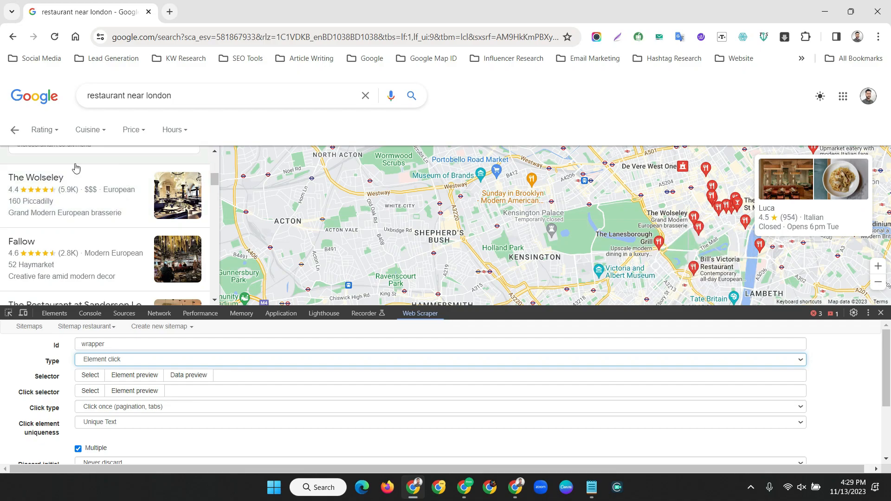
click(142, 188)
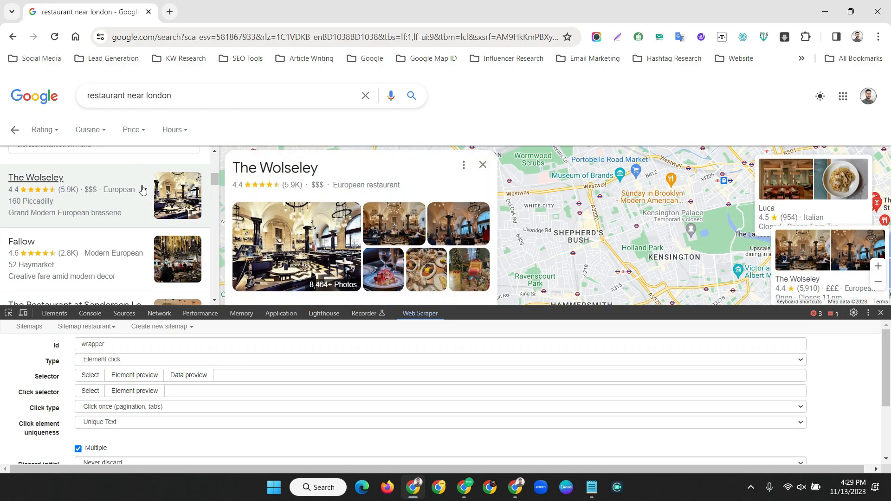
click(483, 164)
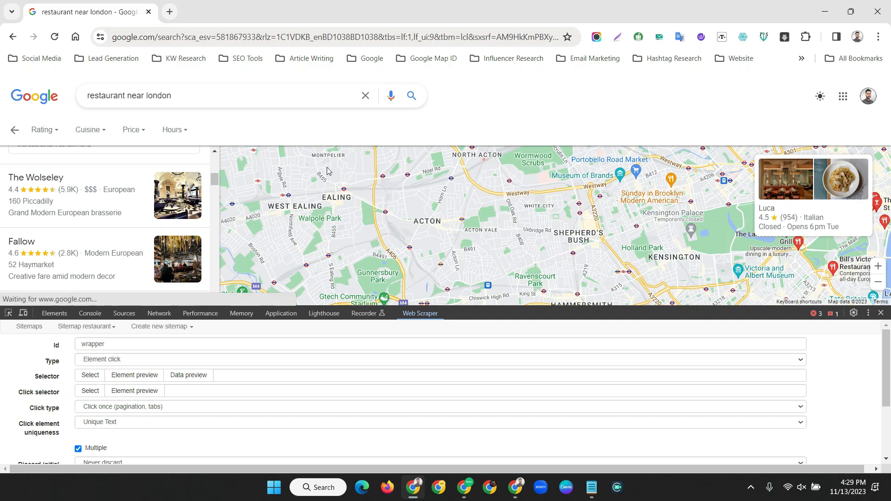
click(120, 180)
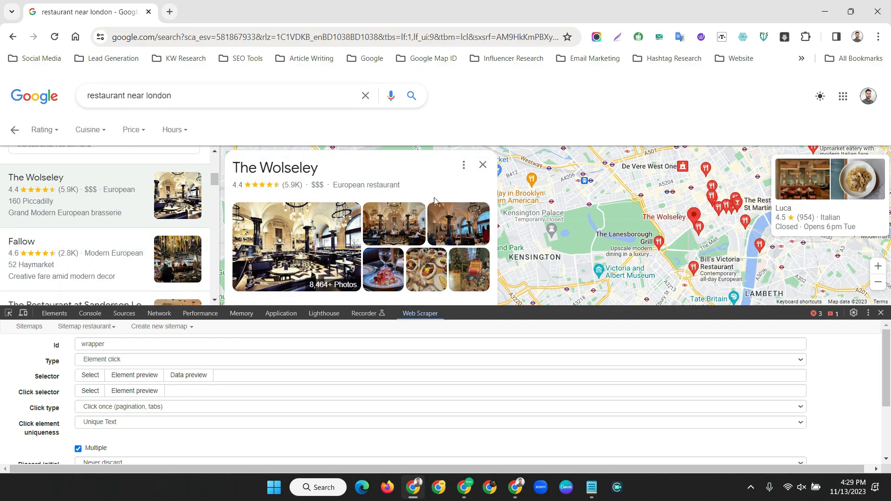
click(483, 165)
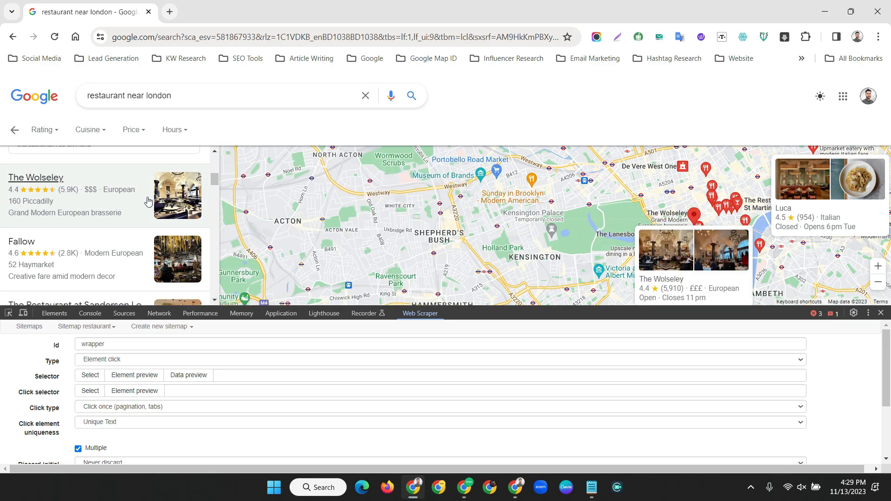
Set the wrapper's element selector to body and preview the element it matches on the page
click(245, 375)
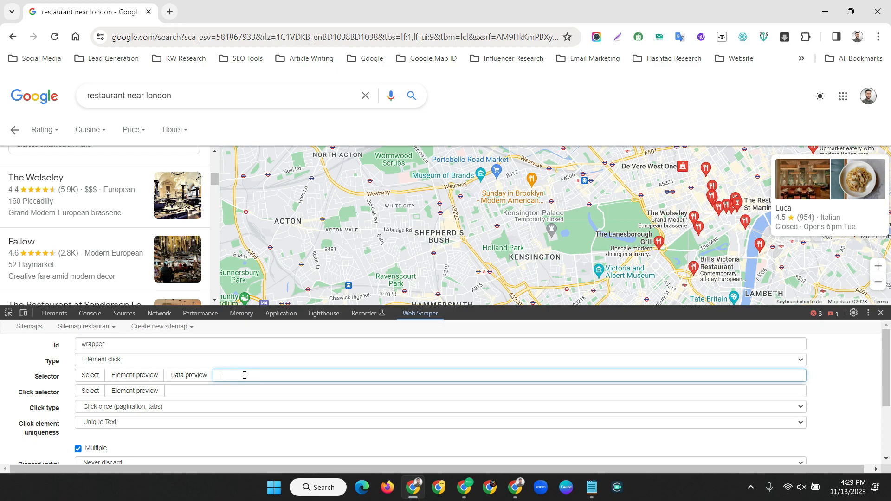
text(body)
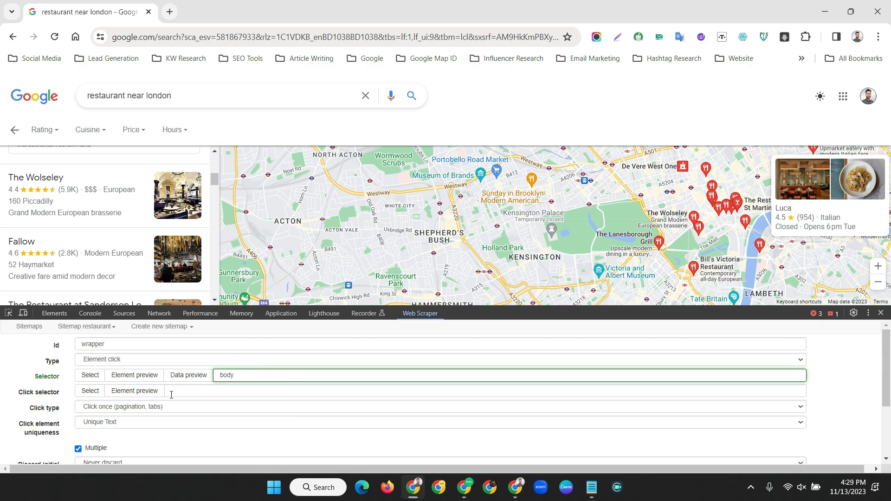
click(134, 376)
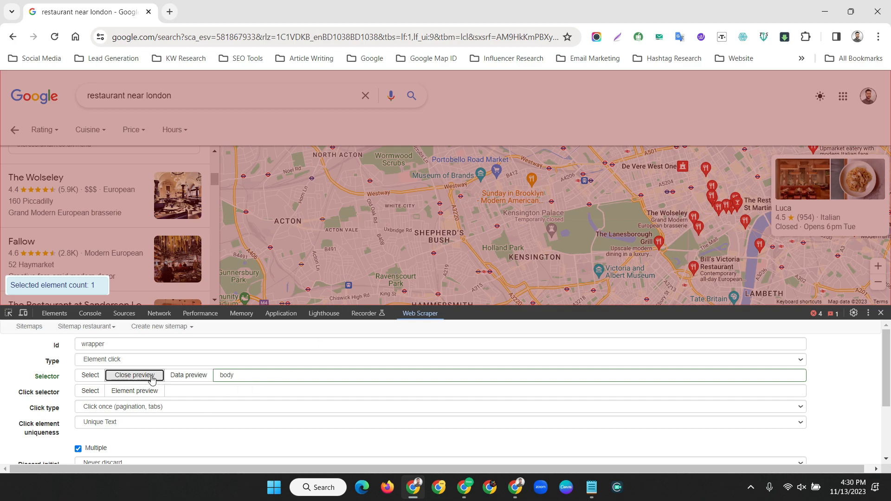
click(137, 377)
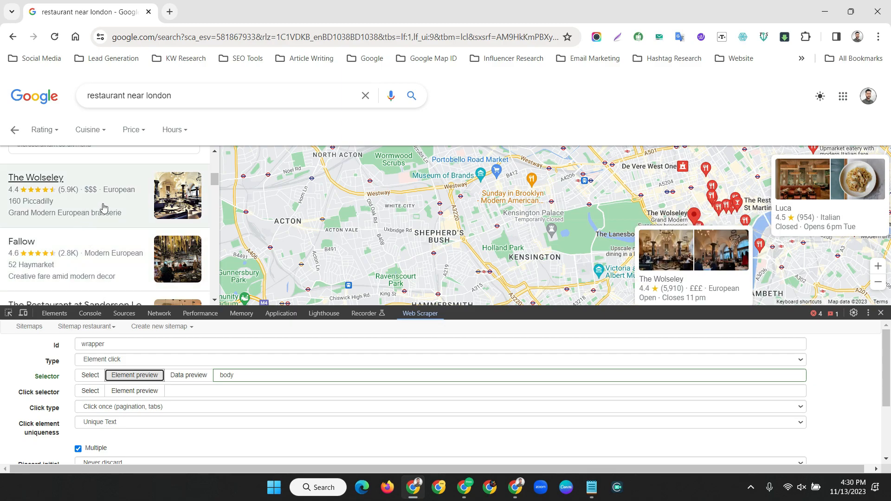
Set the wrapper's click selector to the restaurant listing links by picking two listings in the results, giving .rlfl__tls div:nth-of-type(n+4) a.vwVdIc
scroll(104, 207, down, 3)
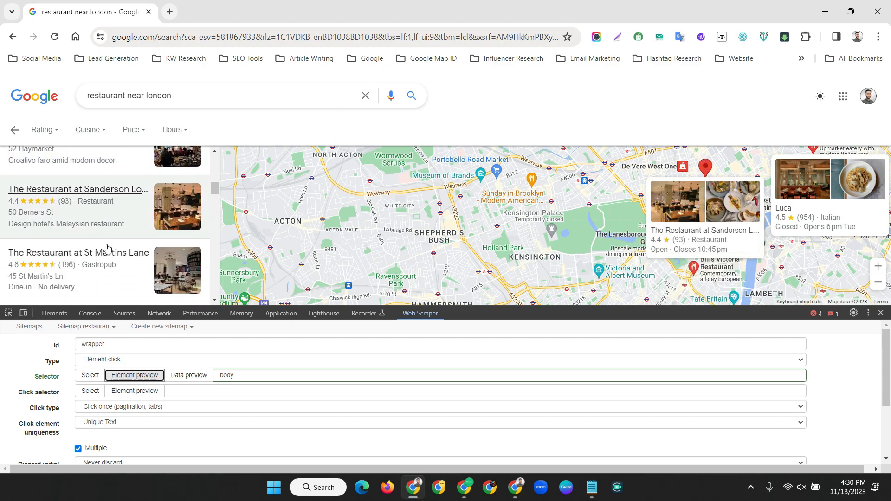
scroll(93, 239, up, 2)
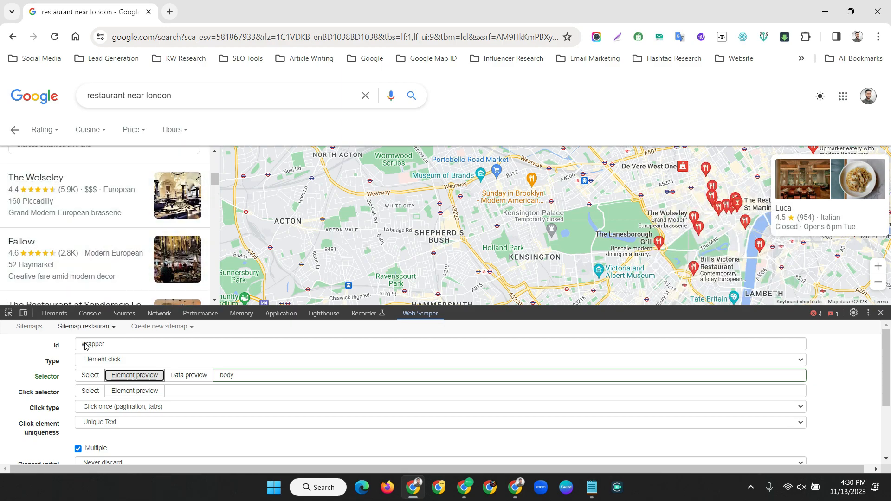
click(86, 393)
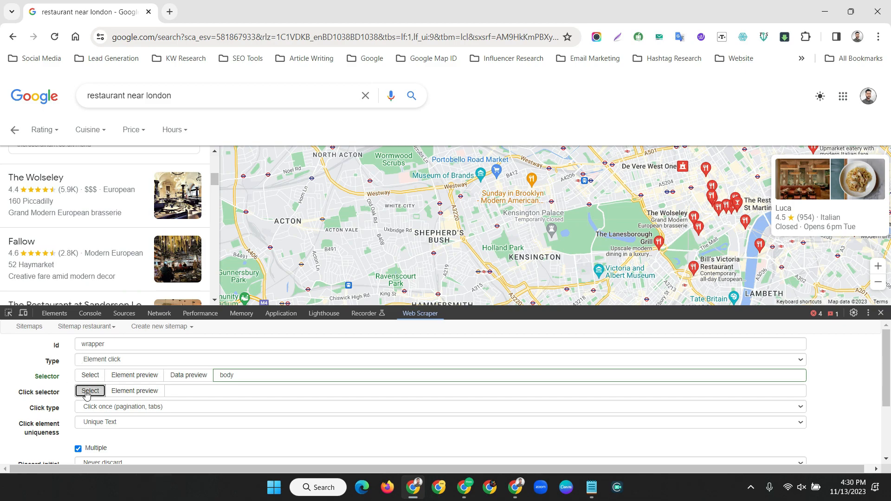
click(114, 175)
scroll(116, 176, down, 1)
click(120, 175)
scroll(120, 178, down, 8)
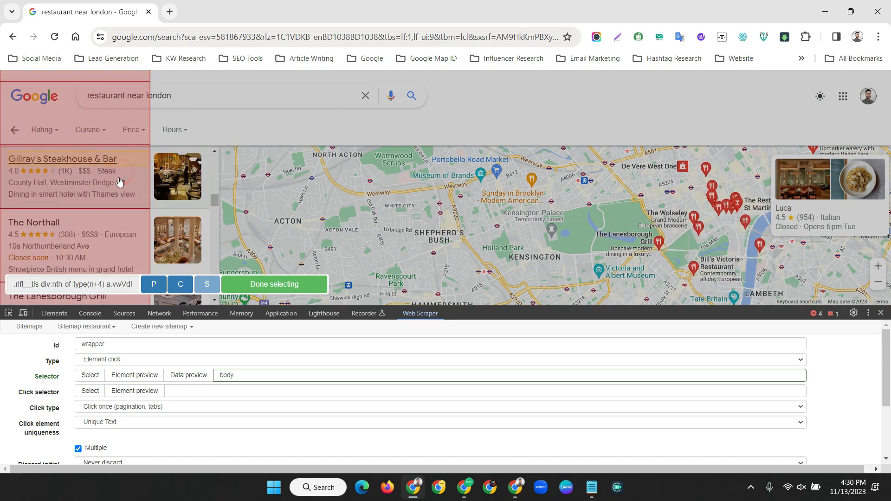
scroll(119, 181, up, 8)
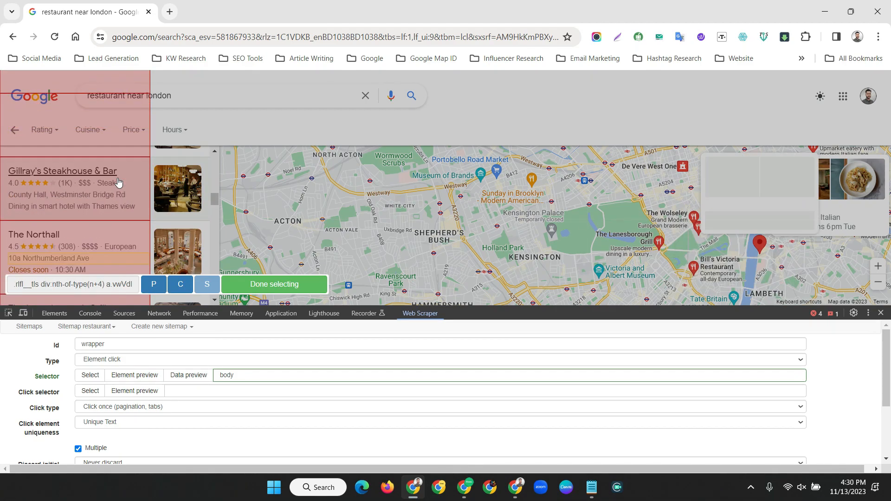
click(264, 286)
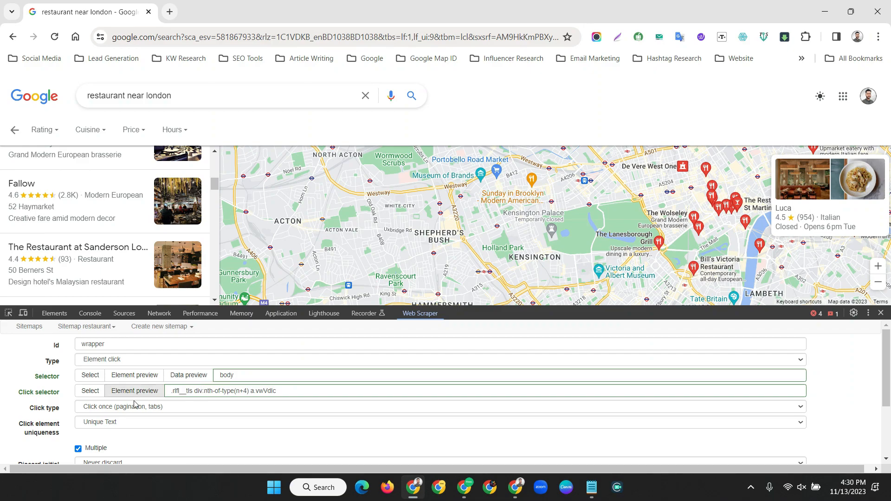
Set the wrapper's click type to Click once and its click element uniqueness to unique CSS Selector, with Multiple enabled
scroll(65, 415, down, 1)
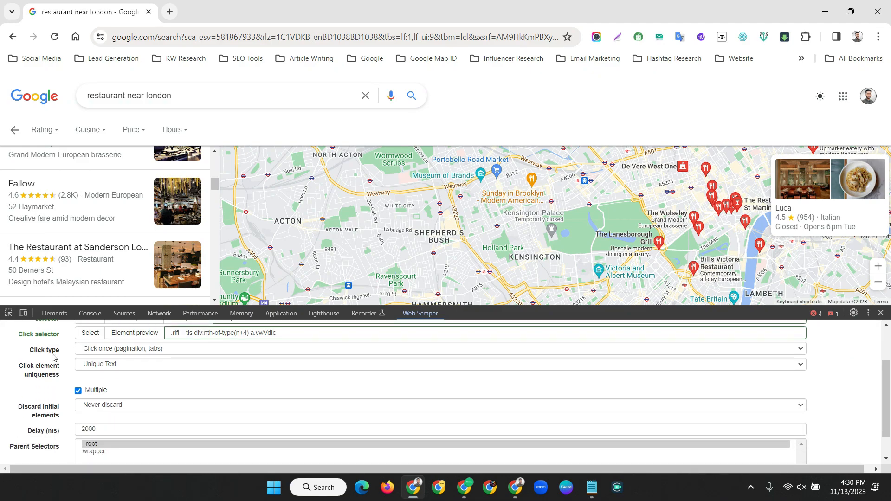
click(95, 350)
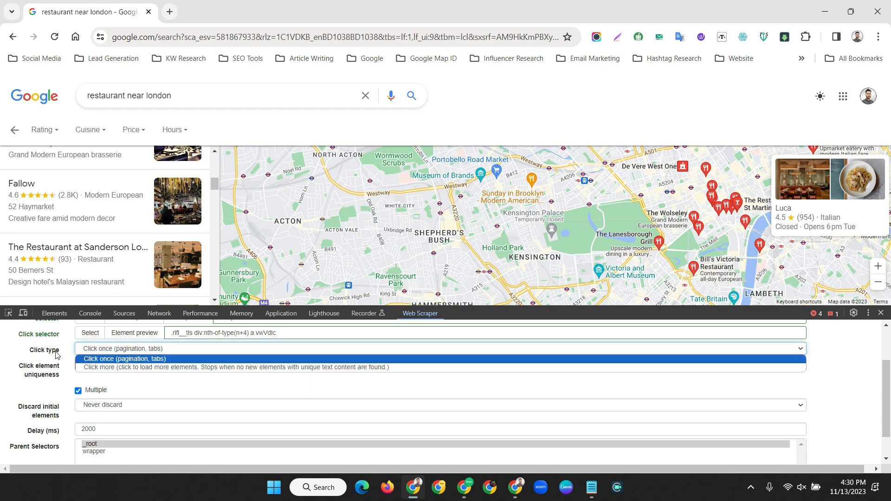
click(92, 363)
scroll(67, 204, up, 1)
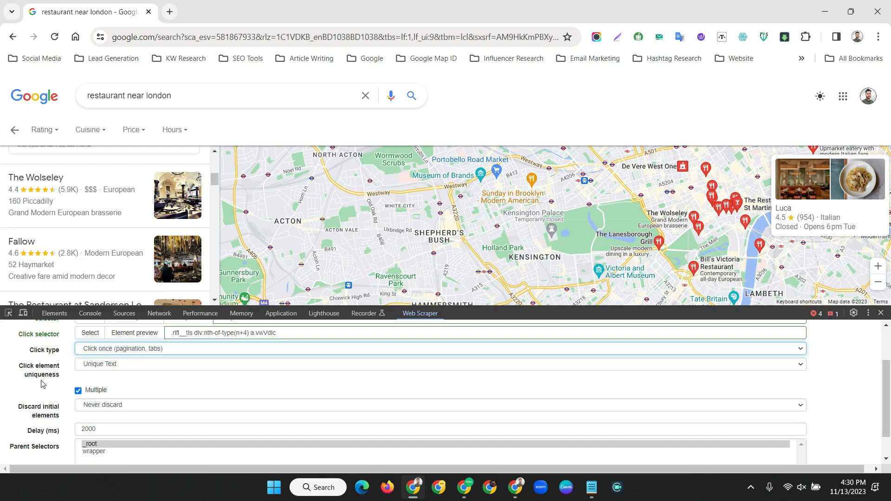
click(102, 366)
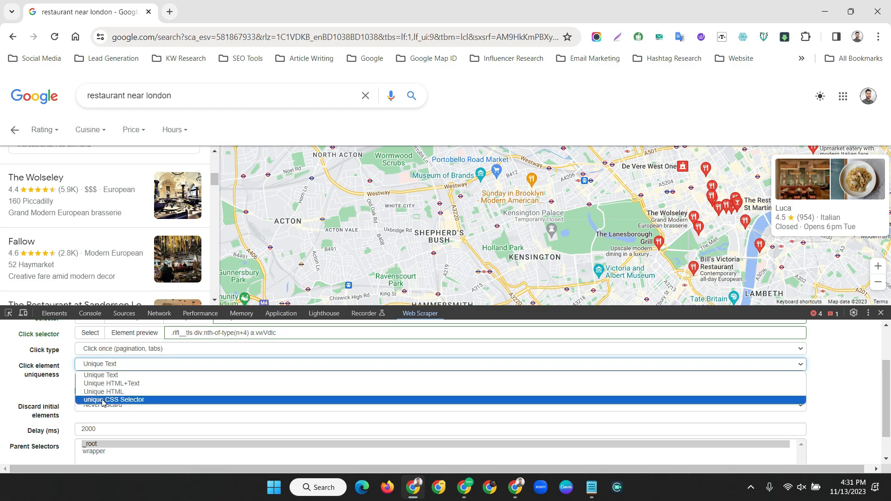
click(127, 402)
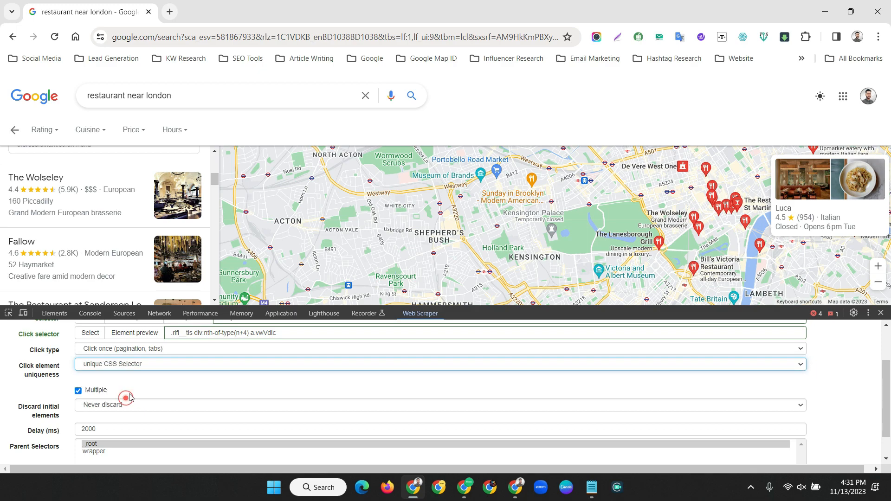
click(84, 392)
Open the details of The Wolseley and Fallow from the results and close the card to examine how successive listings load
click(84, 198)
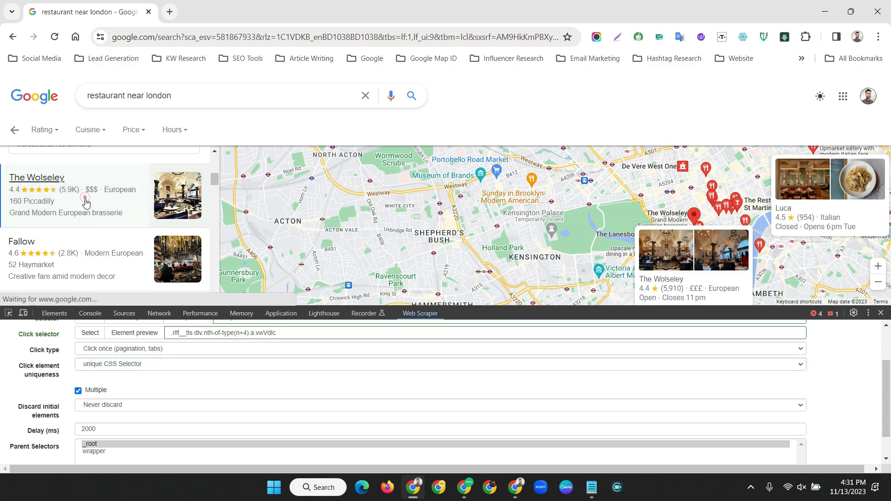
click(91, 255)
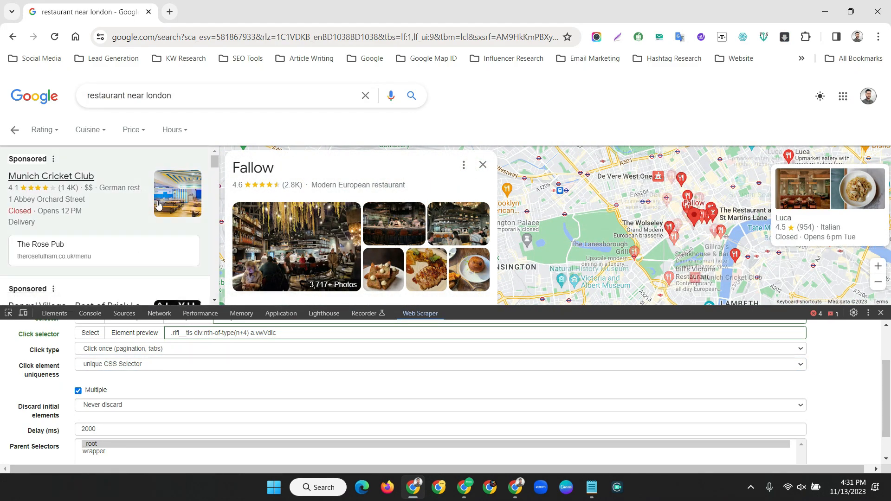
drag(213, 164, 218, 184)
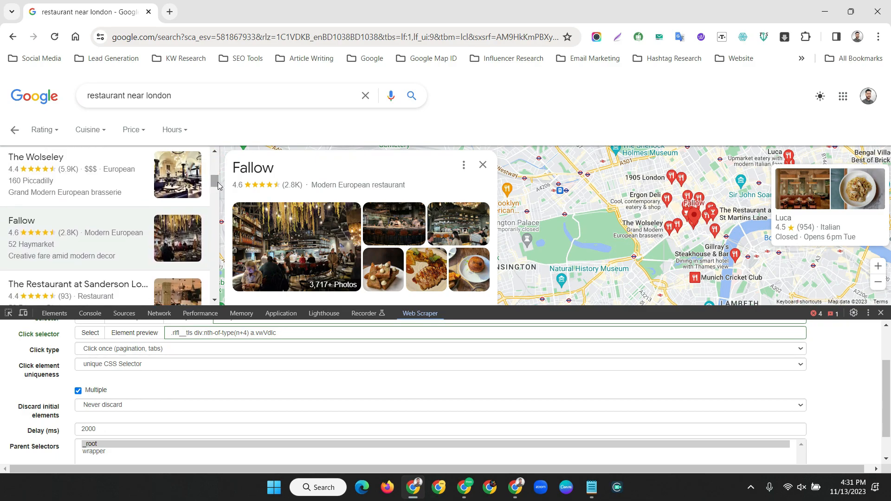
click(483, 165)
scroll(131, 220, up, 1)
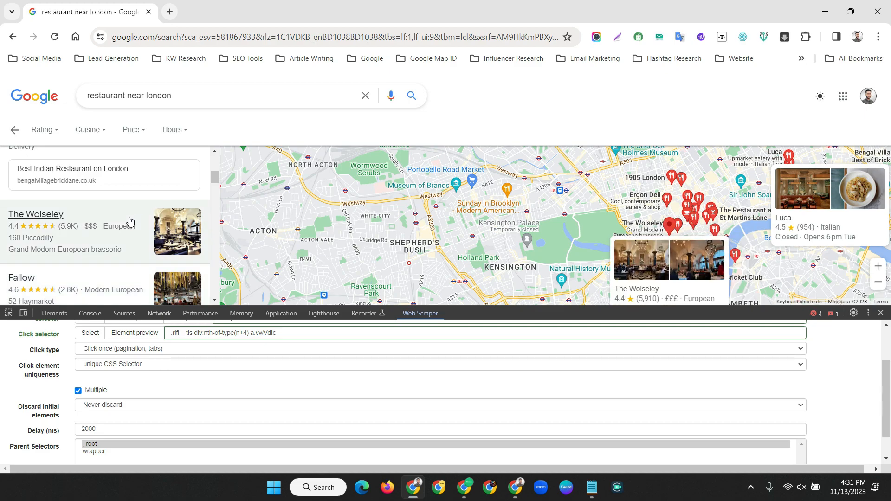
scroll(131, 220, down, 1)
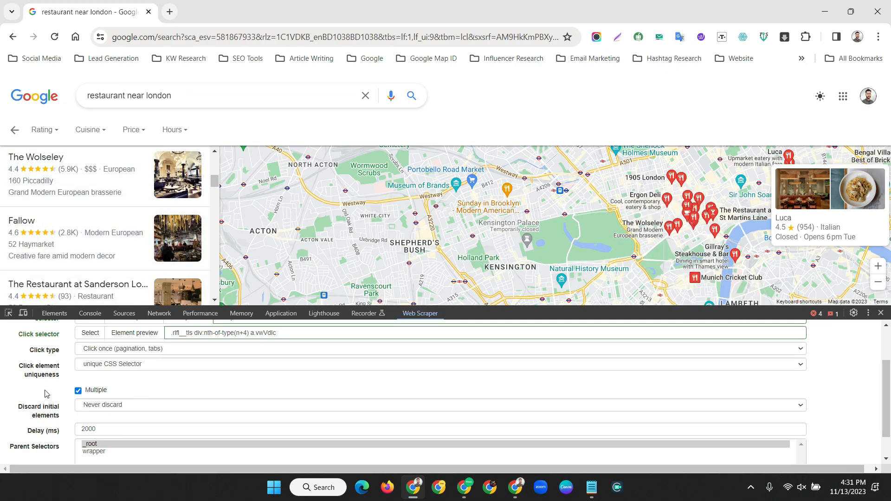
Set the wrapper to discard initial elements when click element exists, set its delay to 0 ms, and save the selector
scroll(47, 393, down, 1)
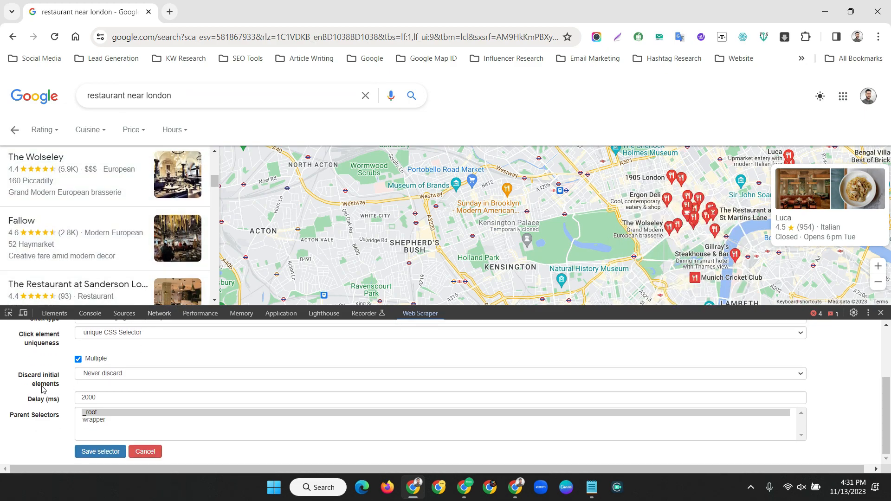
click(87, 376)
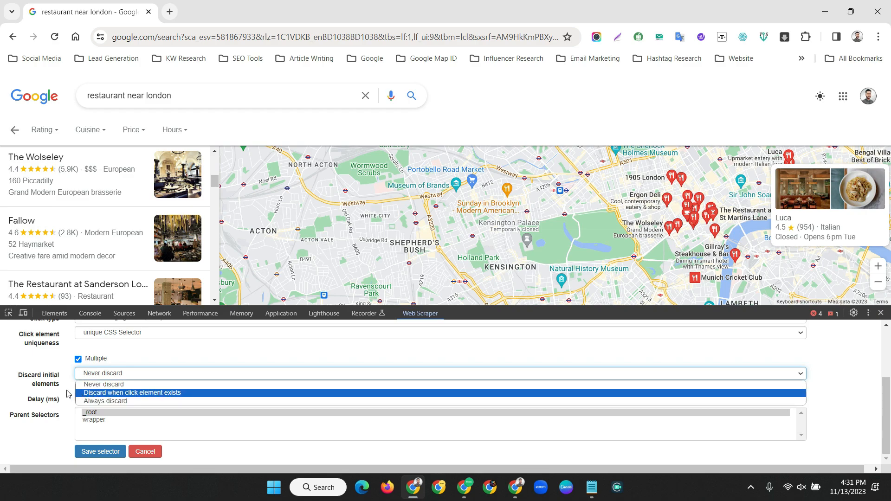
click(126, 394)
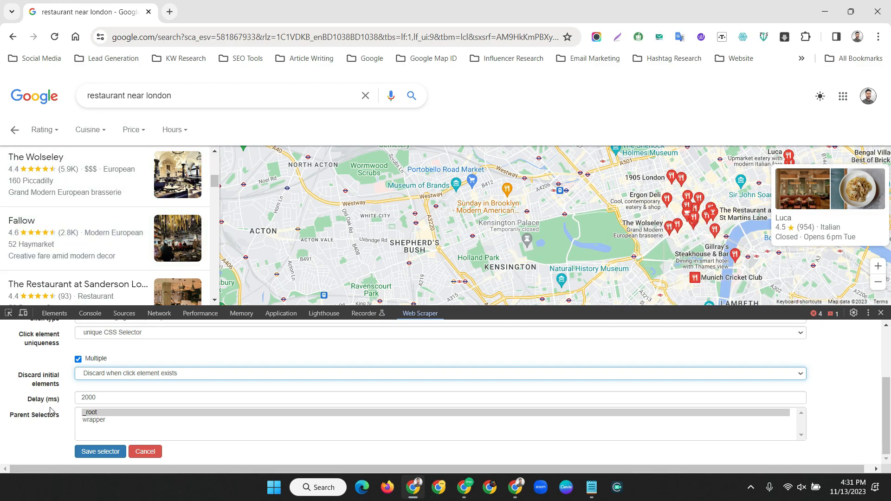
key(Tab)
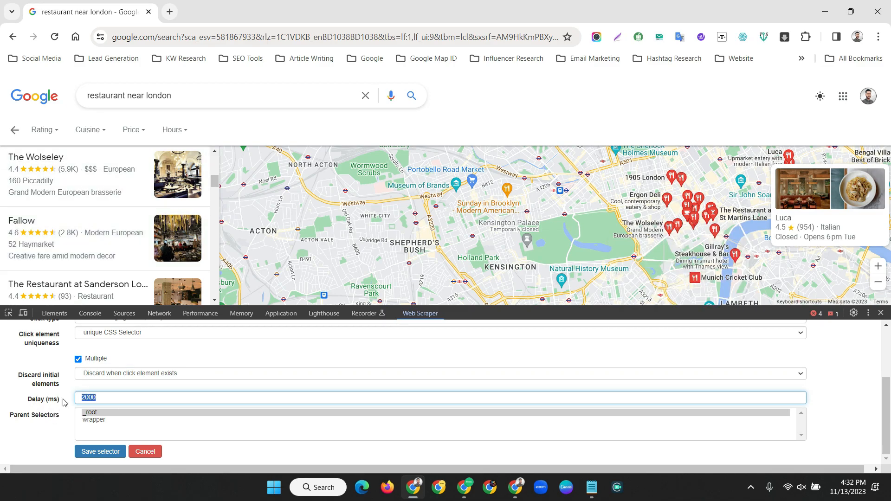
key(BackSpace)
text(0)
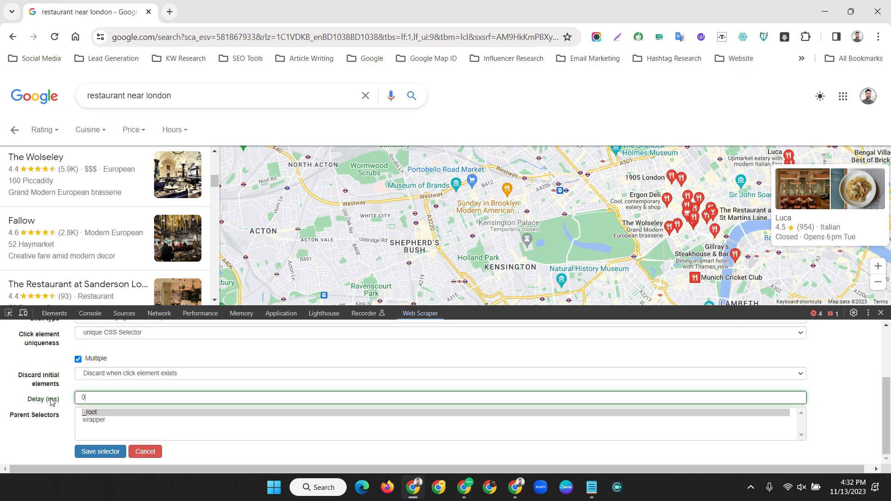
click(90, 451)
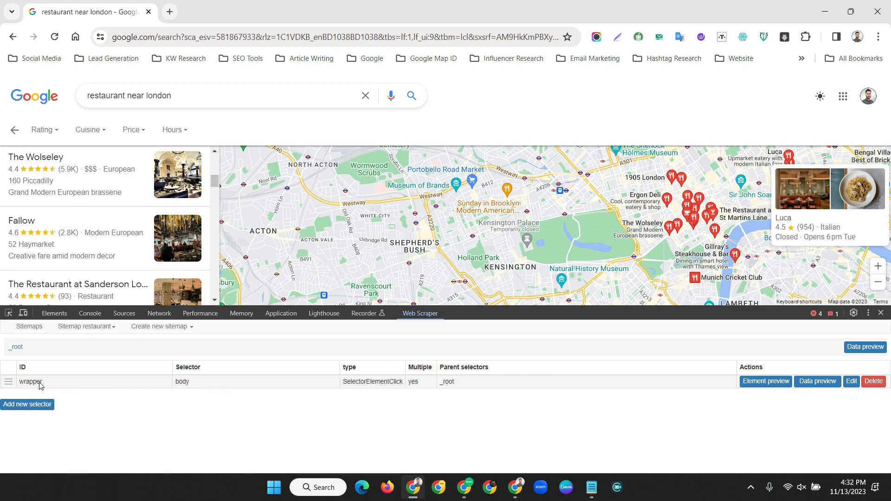
Go into the wrapper selector's child level and bring up The Wolseley's detail card to review the data available for scraping
click(183, 384)
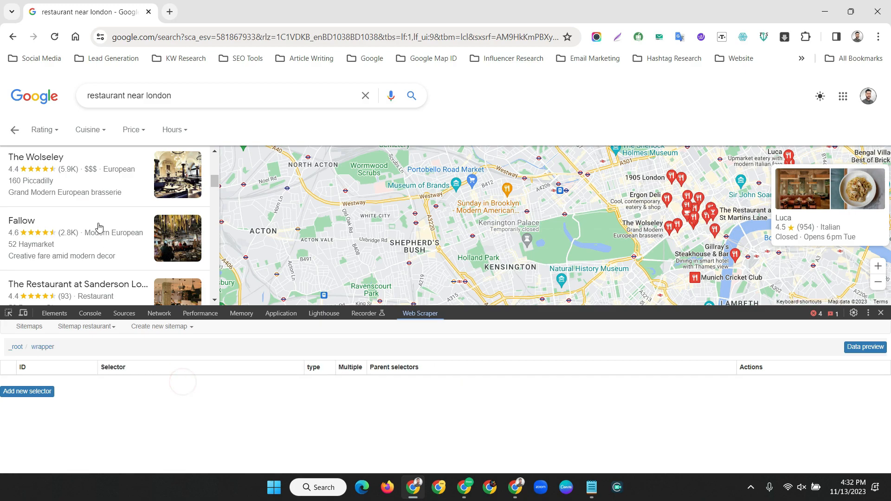
scroll(90, 199, up, 5)
scroll(90, 202, down, 3)
scroll(94, 203, up, 1)
scroll(94, 200, down, 2)
click(95, 195)
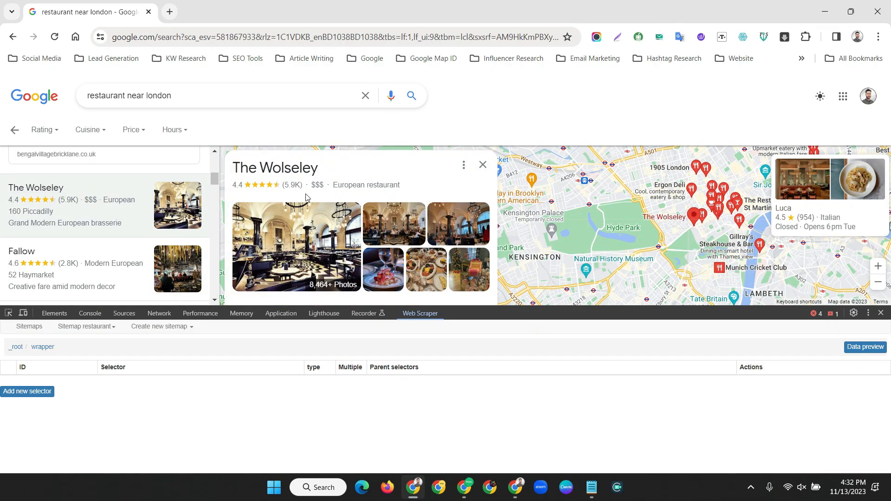
scroll(318, 195, down, 6)
scroll(320, 202, up, 4)
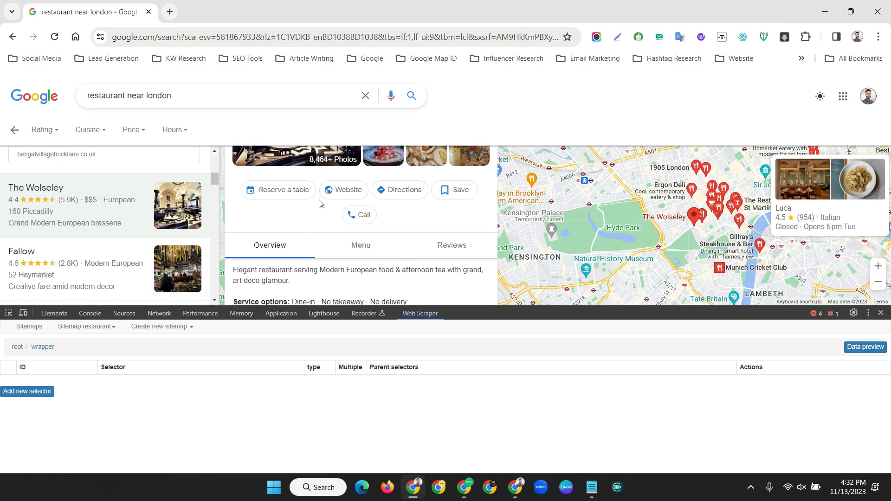
scroll(319, 202, up, 3)
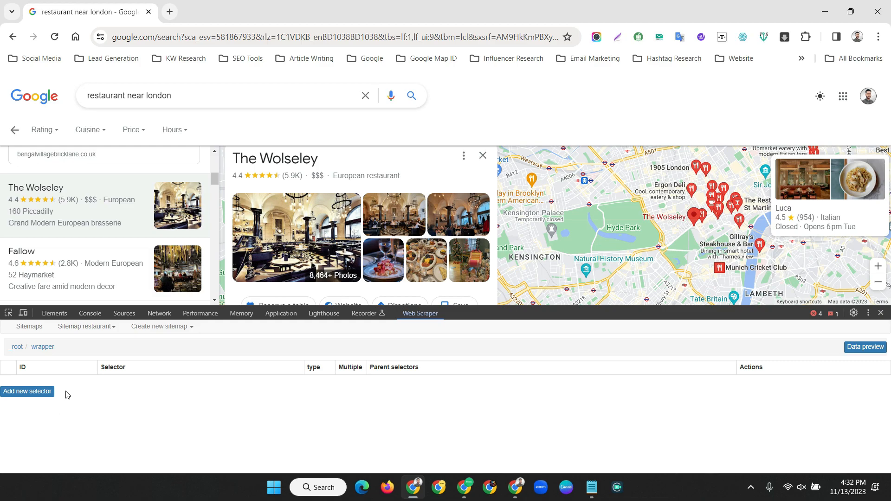
Start a new selector under wrapper with the id Name and the type Text
click(24, 391)
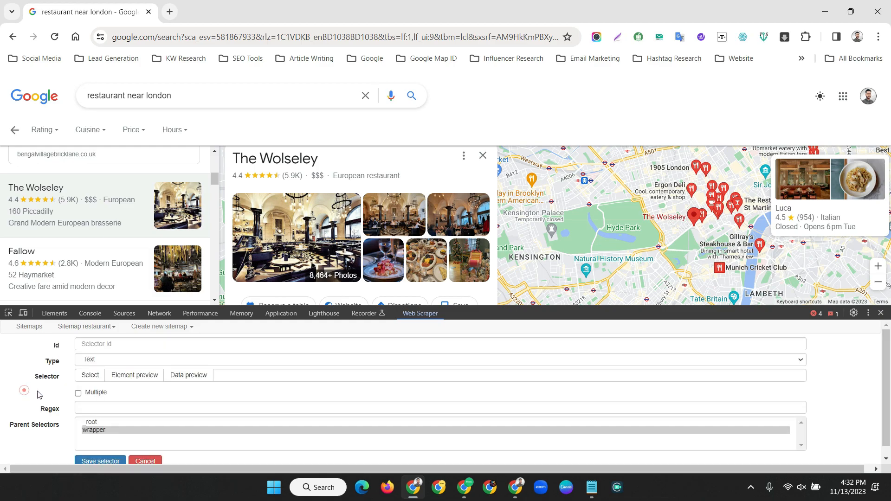
click(86, 343)
text(Name)
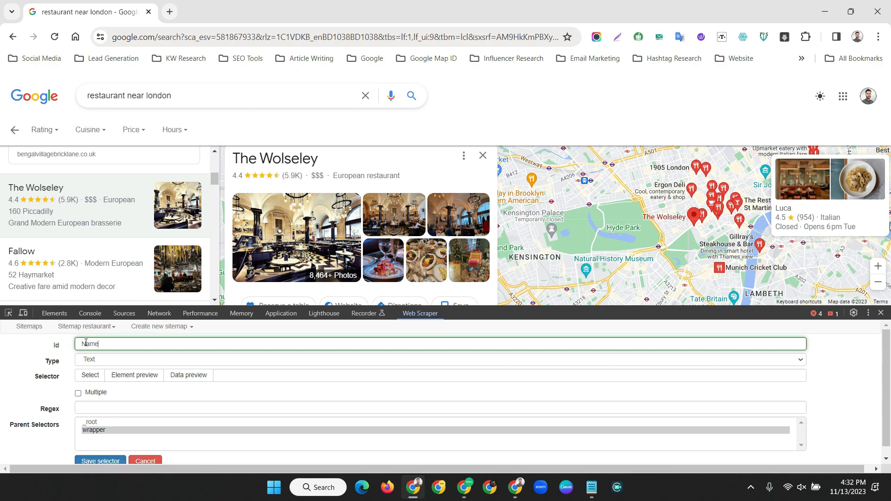
click(85, 360)
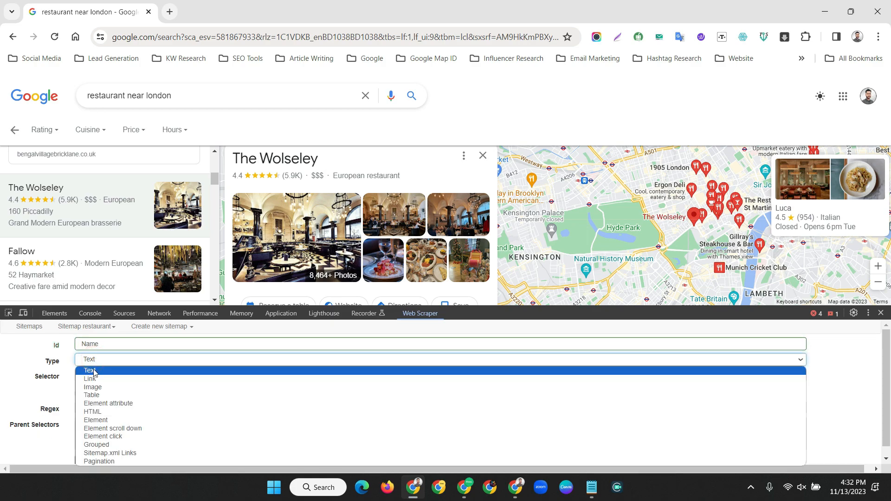
click(94, 372)
scroll(308, 170, up, 1)
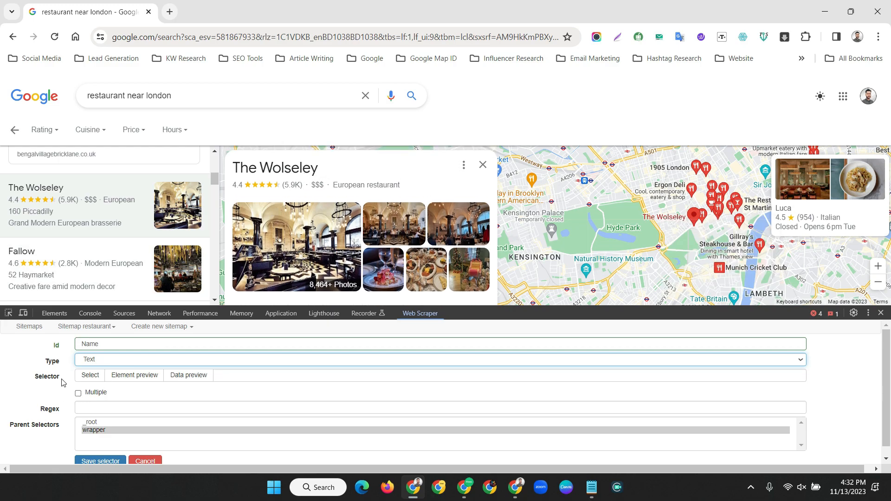
Set the Name selector to the restaurant title in The Wolseley's detail card, giving h2.qrShPb, and save it
click(86, 379)
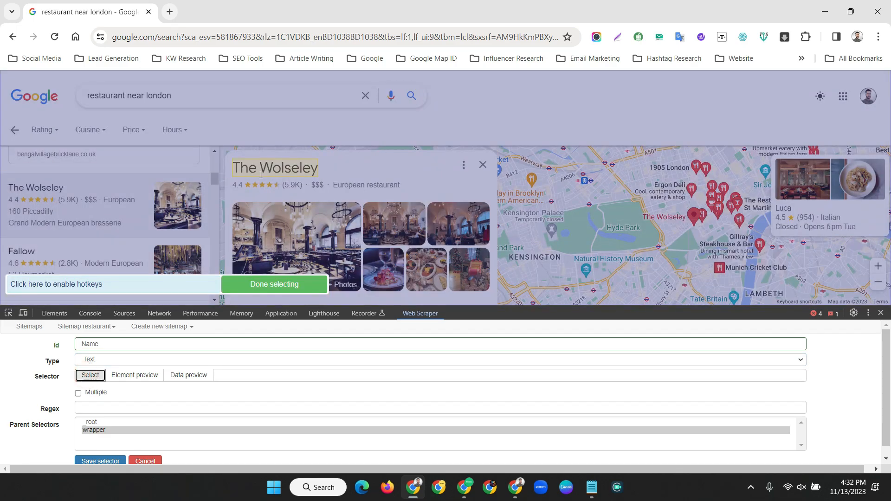
click(339, 168)
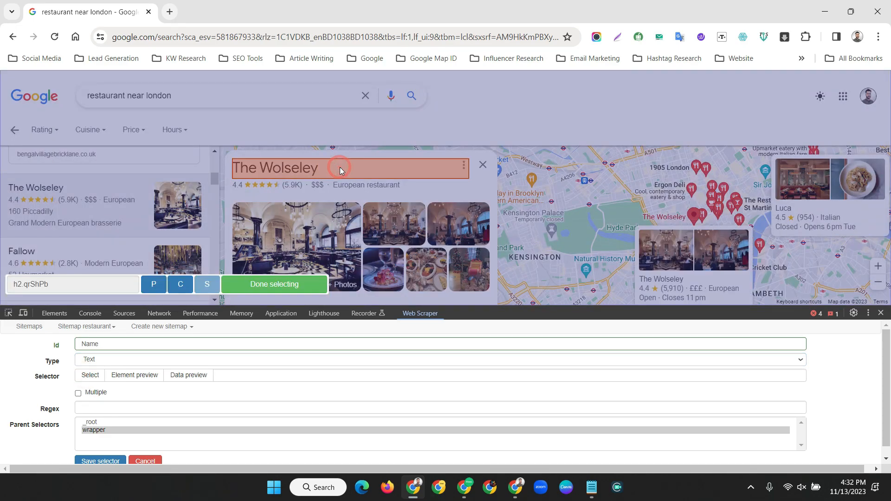
click(259, 288)
scroll(132, 399, down, 1)
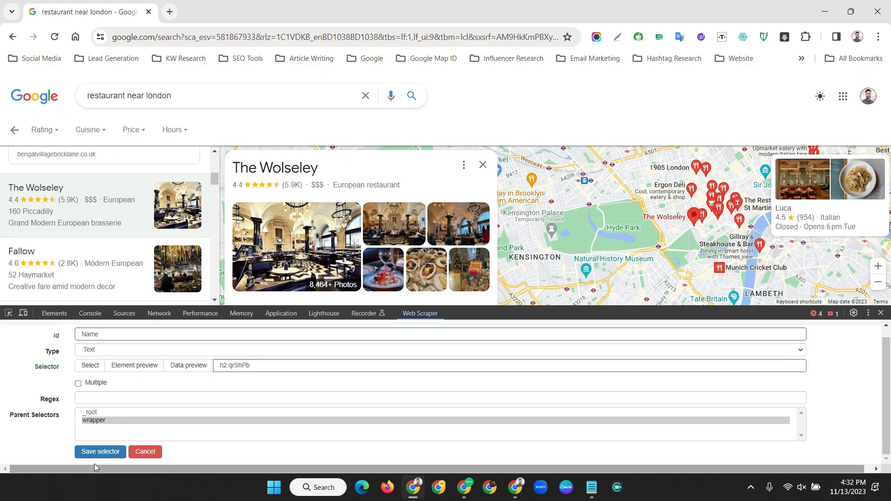
click(95, 452)
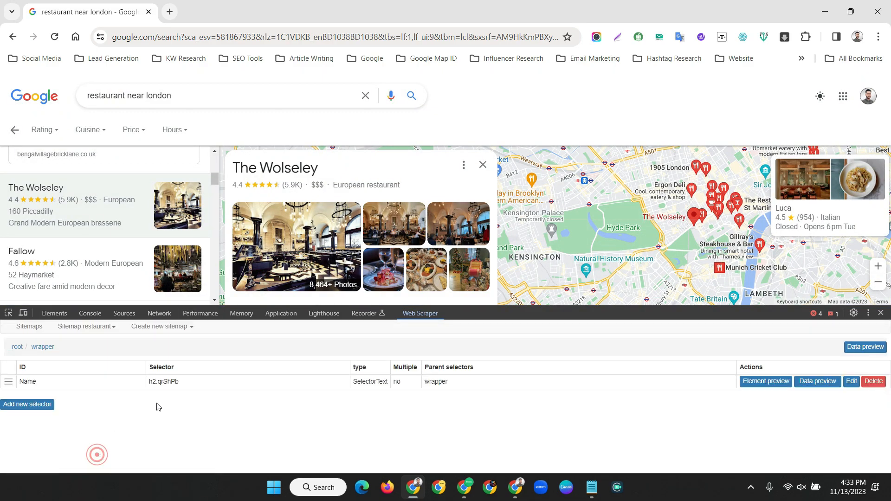
Add a Text selector with the id rating under wrapper, targeting the detail card's rating number as .CJQ04 span.yi40Hd, and save it
click(39, 405)
click(93, 343)
text(ra)
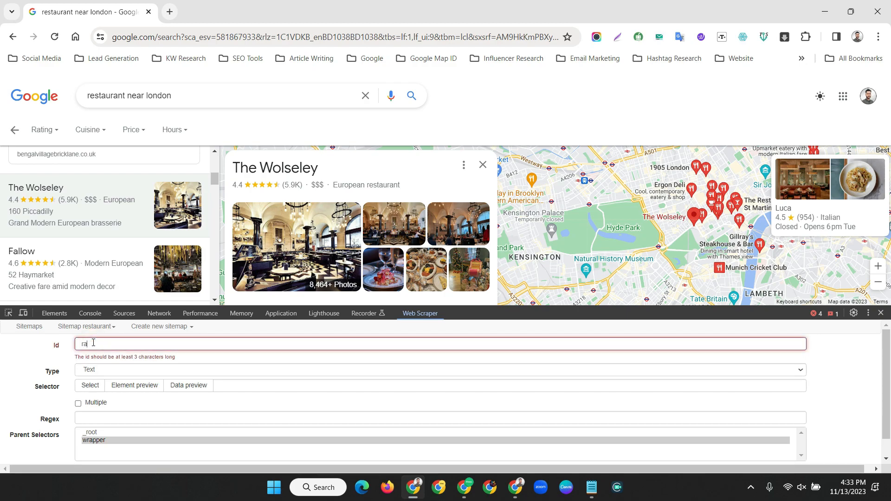
text(ting)
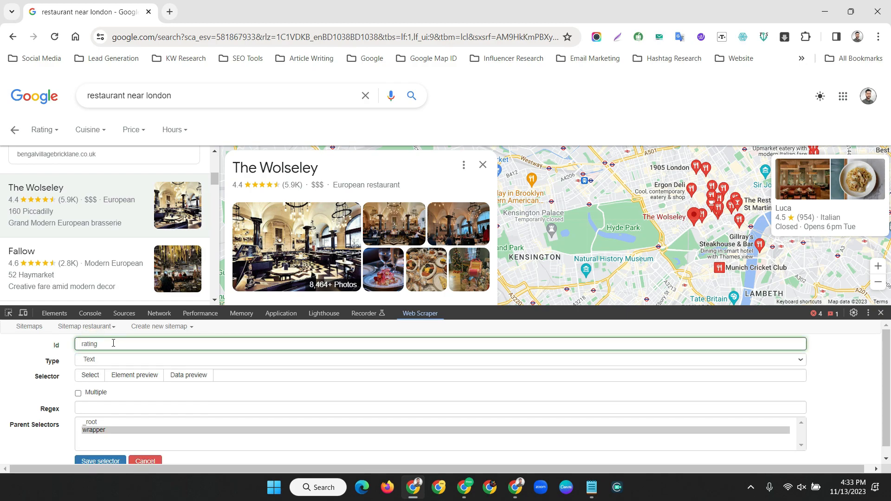
click(90, 374)
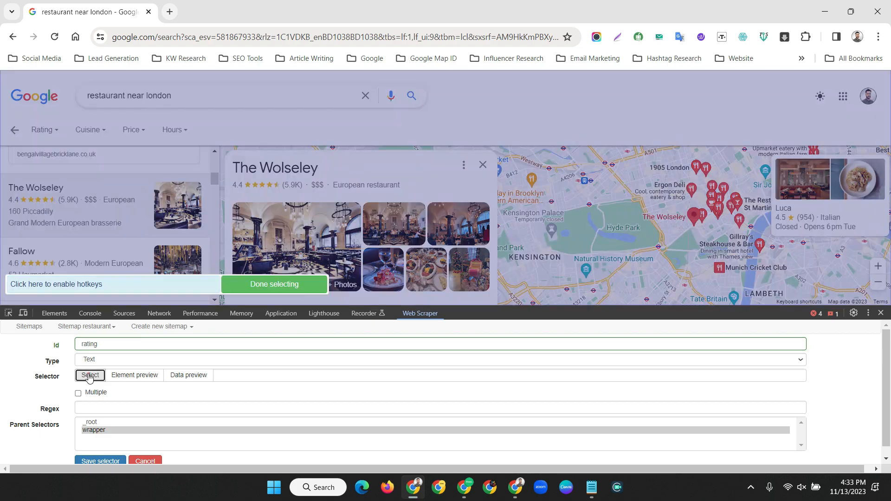
click(240, 184)
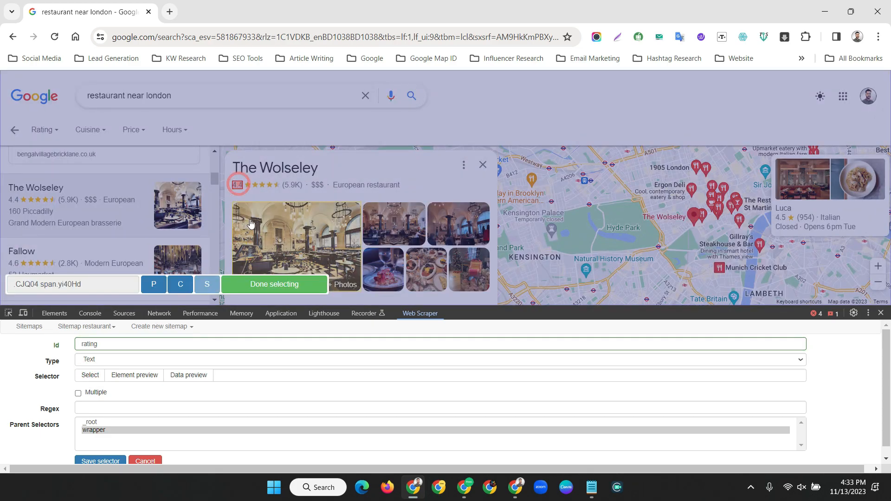
click(275, 284)
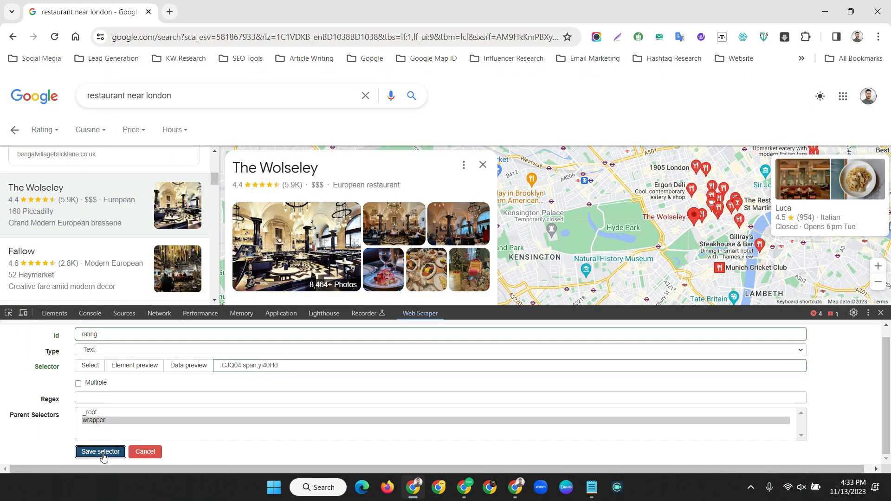
click(100, 459)
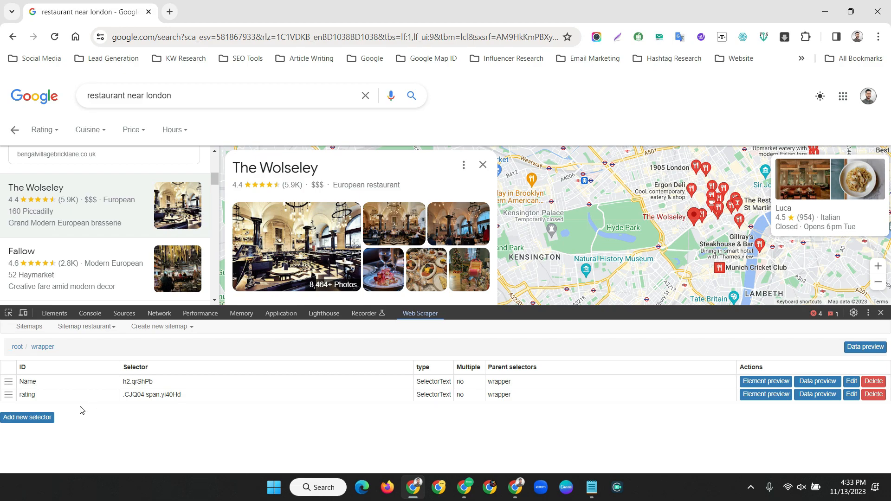
Add a Text selector with the id review under wrapper, targeting the detail card's review count as .NdWbqe span.RDApEe, and save it
click(28, 417)
click(97, 343)
text(review)
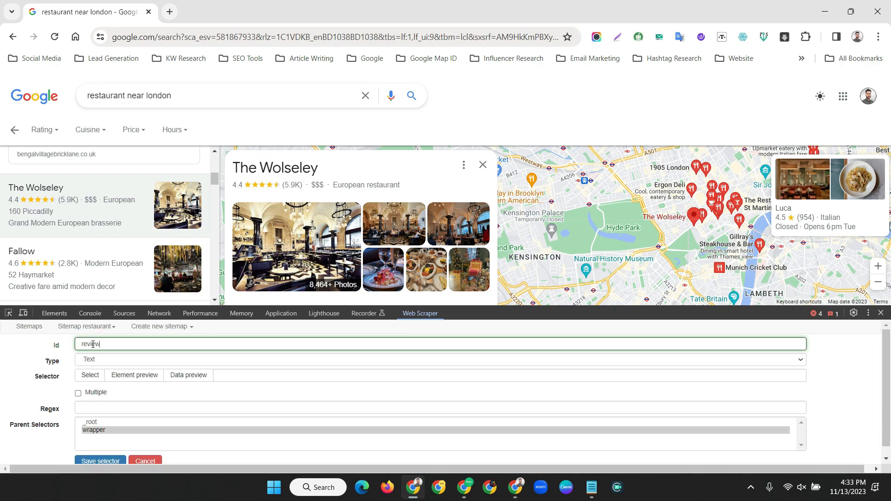
click(90, 375)
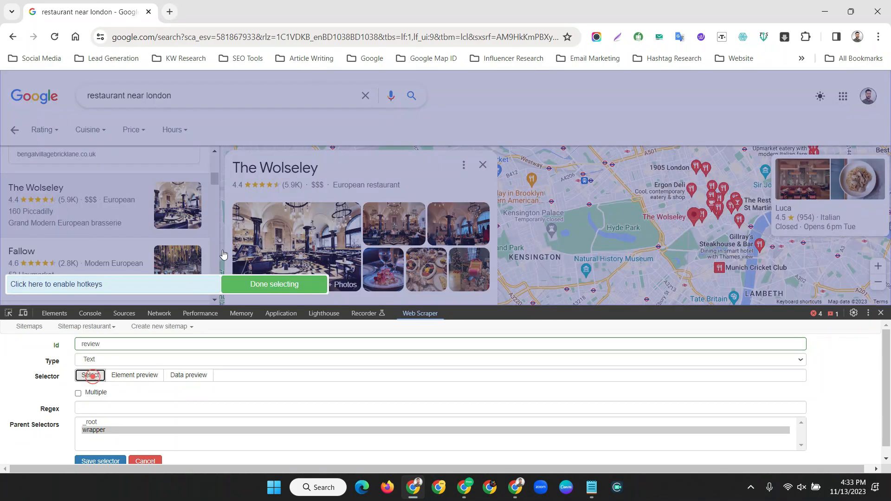
click(293, 185)
click(275, 284)
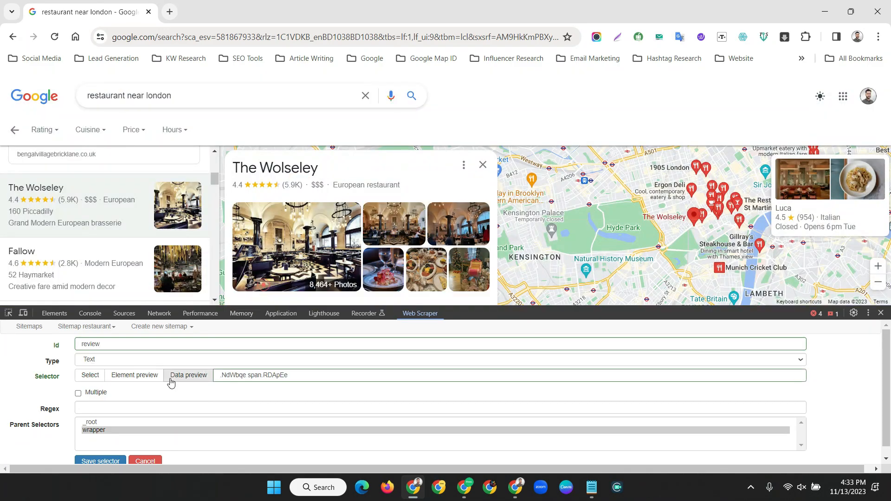
click(100, 461)
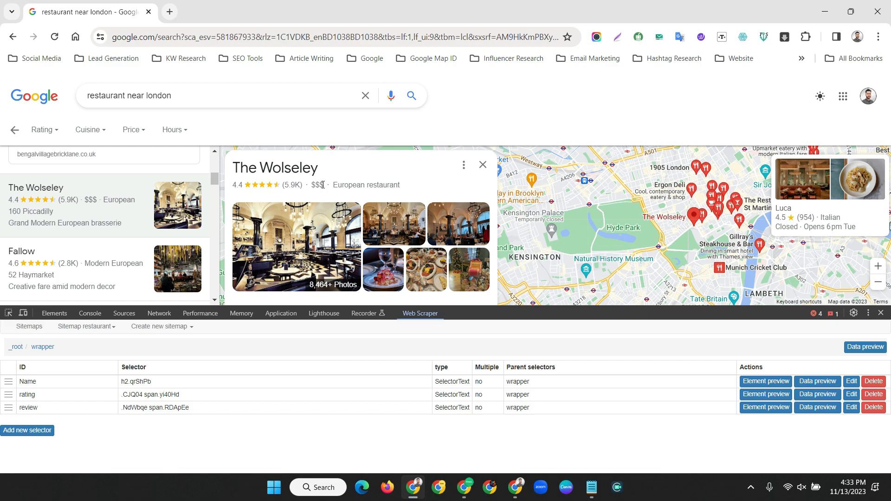
Add a Text selector with the id type under wrapper, targeting the card's "European restaurant" text as span.YhemCb:nth-of-type(2), and save it
drag(407, 182, 333, 184)
click(417, 181)
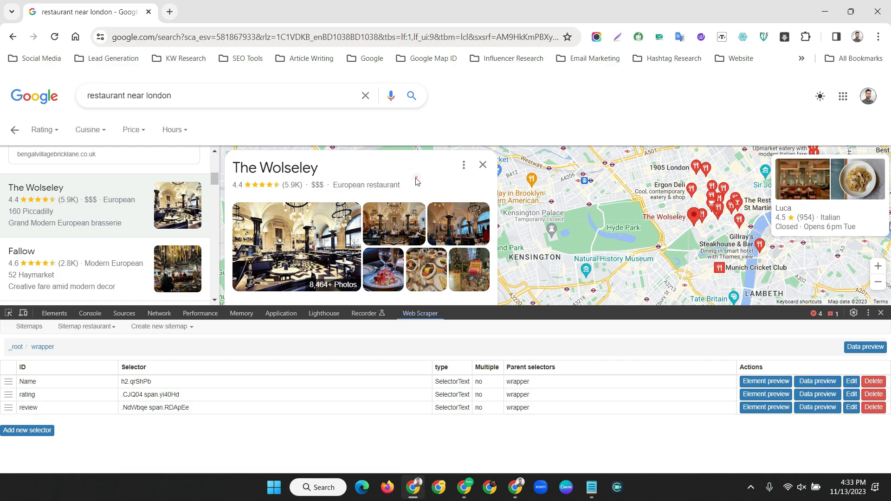
click(27, 430)
click(94, 345)
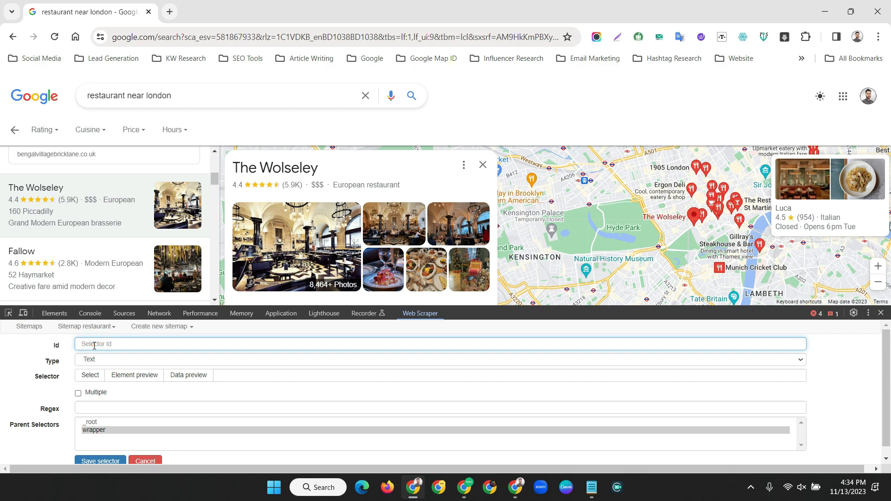
text(type)
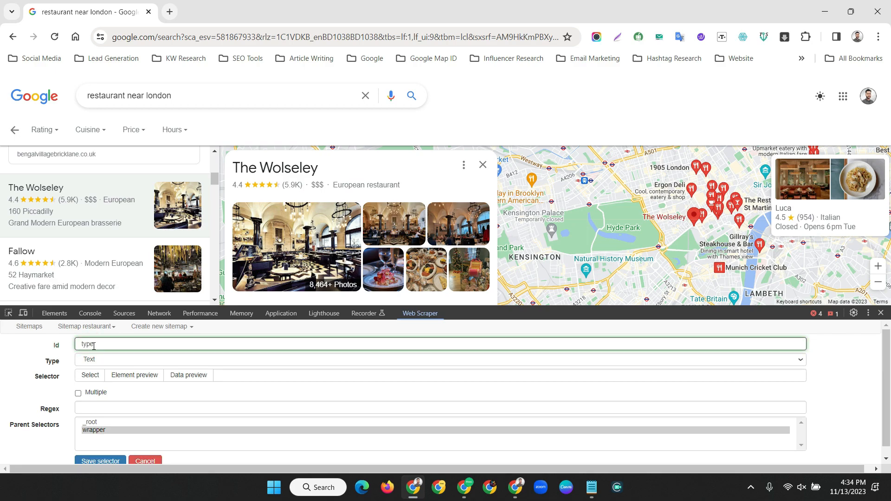
click(91, 378)
click(397, 185)
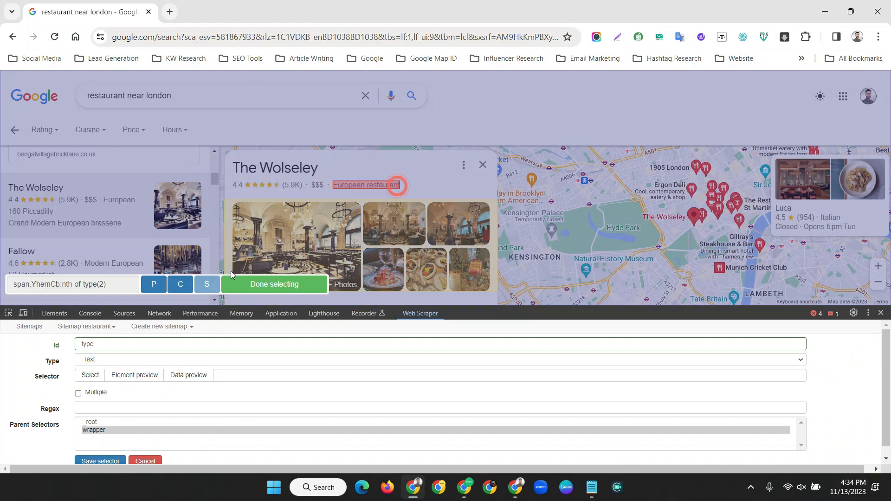
click(236, 283)
drag(407, 185, 332, 185)
click(414, 184)
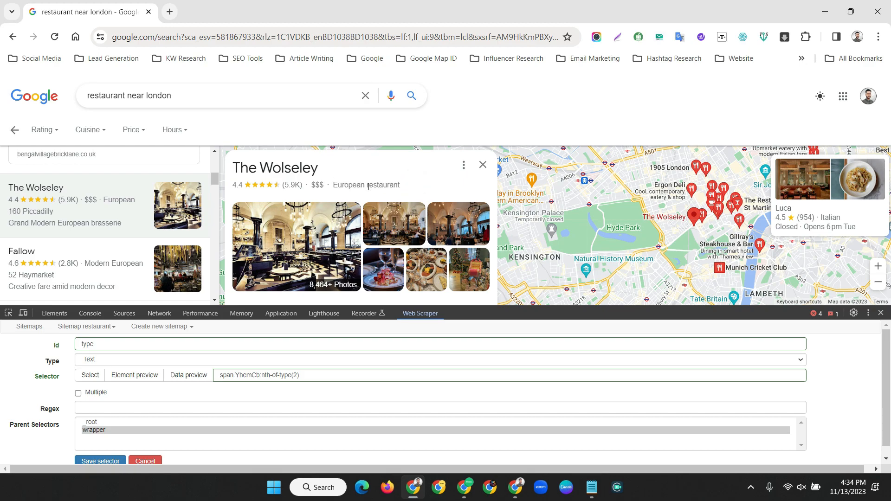
scroll(121, 408, down, 1)
click(97, 451)
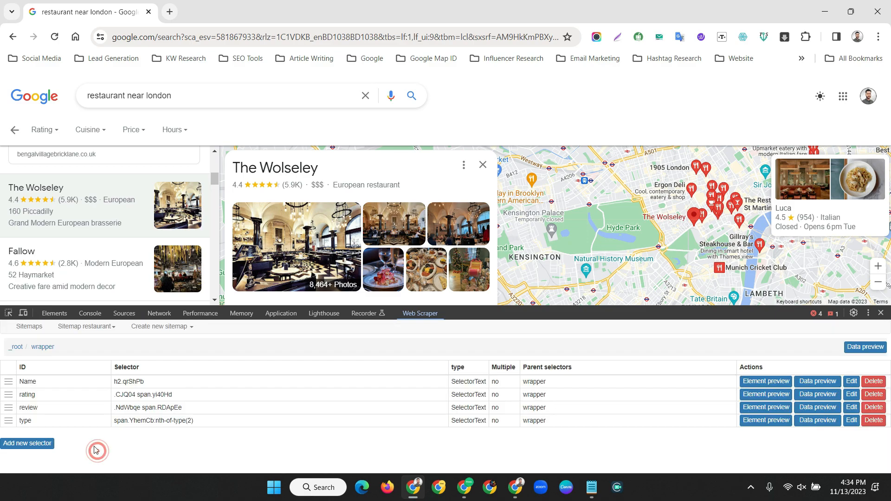
Start a new selector under wrapper with the id Website and the type Link
scroll(355, 234, down, 3)
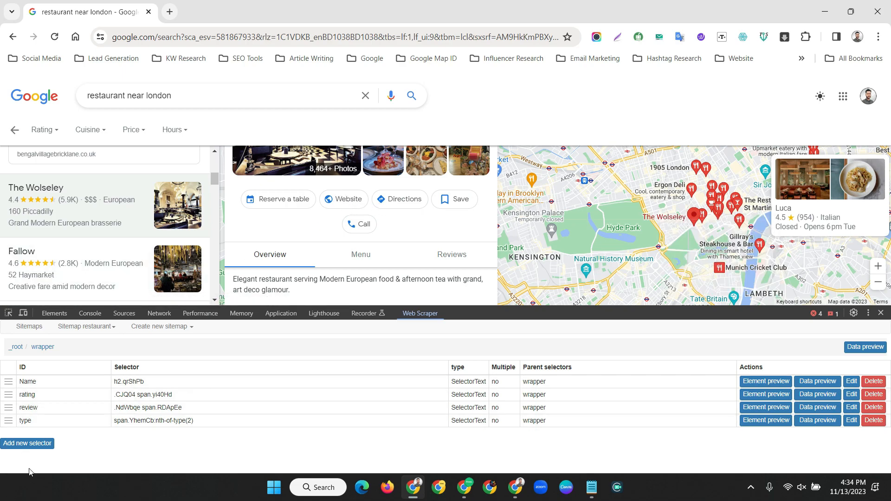
click(27, 443)
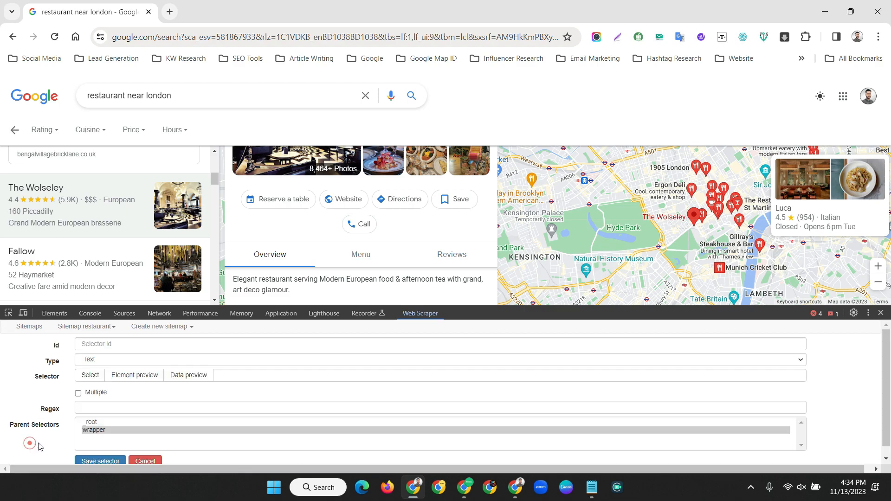
click(99, 346)
click(99, 346)
text(Website)
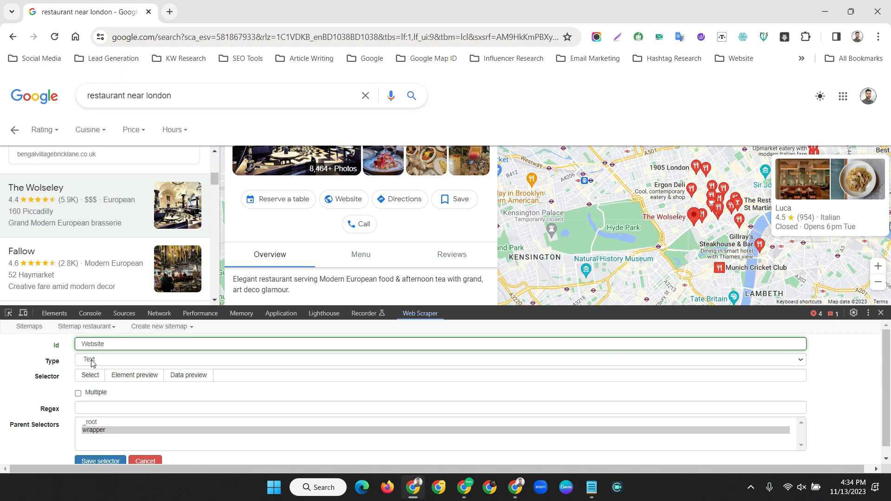
click(91, 364)
click(91, 375)
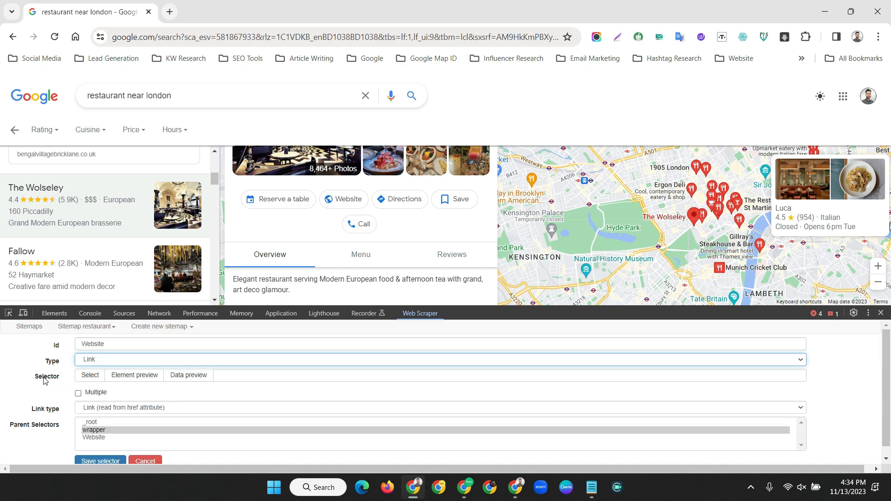
Set the Website selector to the Website link in The Wolseley's detail card, giving a.mI8Pwc[ping], and save it
click(90, 375)
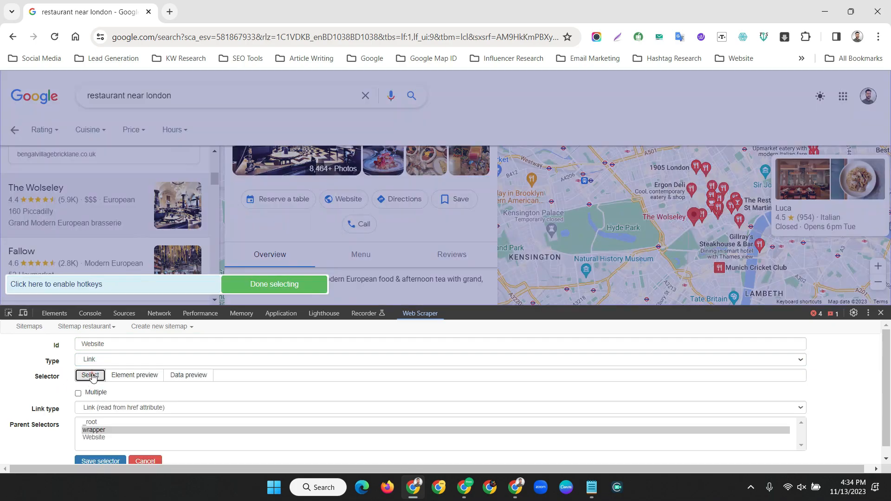
click(341, 203)
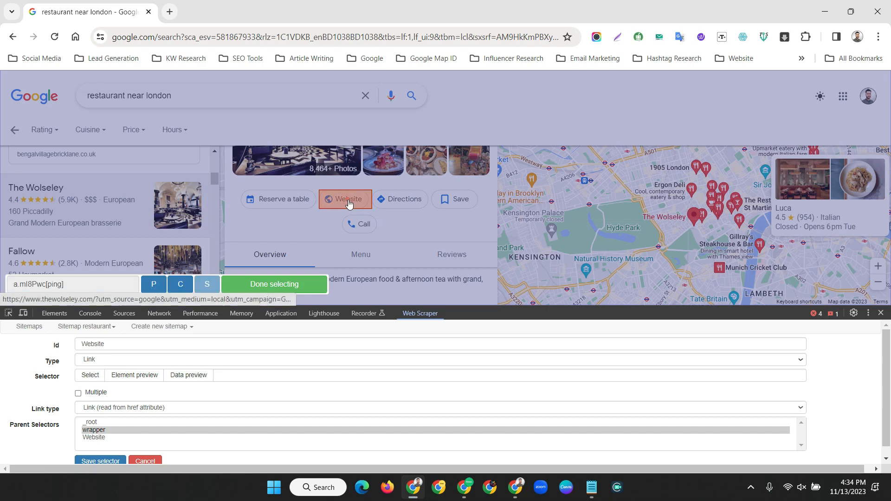
click(256, 285)
scroll(125, 398, down, 1)
click(101, 458)
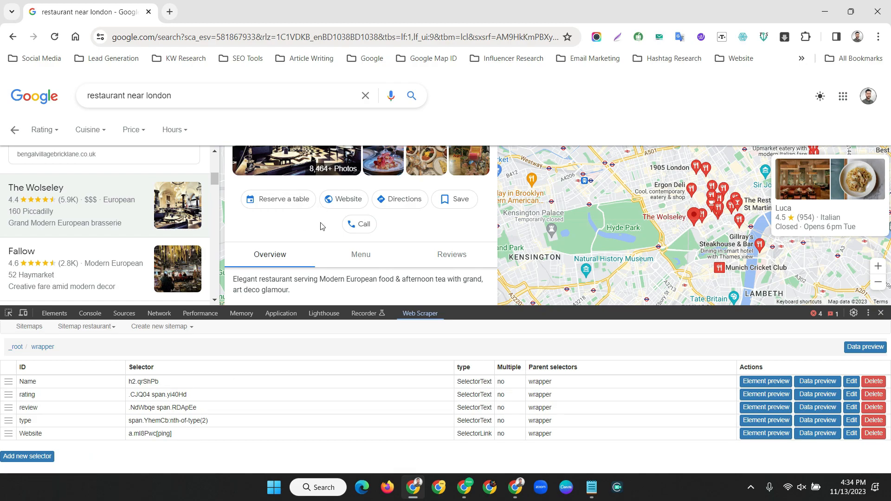
Add a Text selector with the id address under wrapper, targeting the card's whole Address row as div[data-attrid='kc:/location/location:address'], and save it
scroll(328, 247, down, 3)
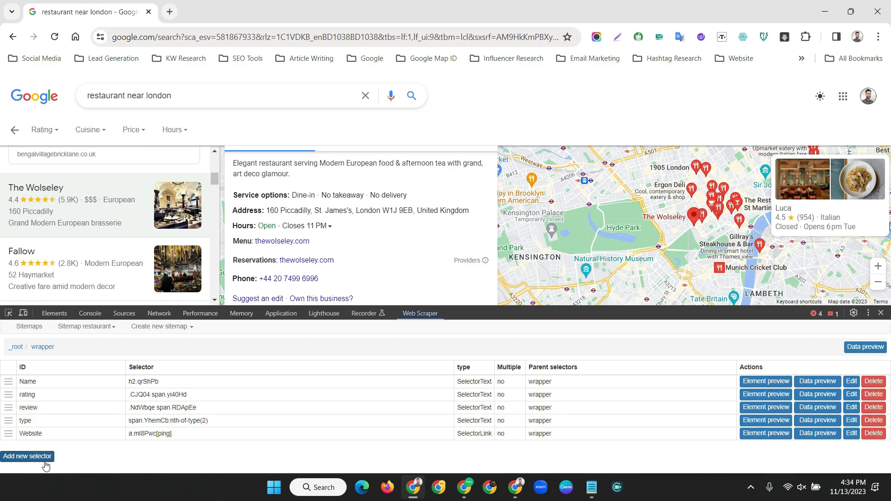
click(18, 456)
click(102, 345)
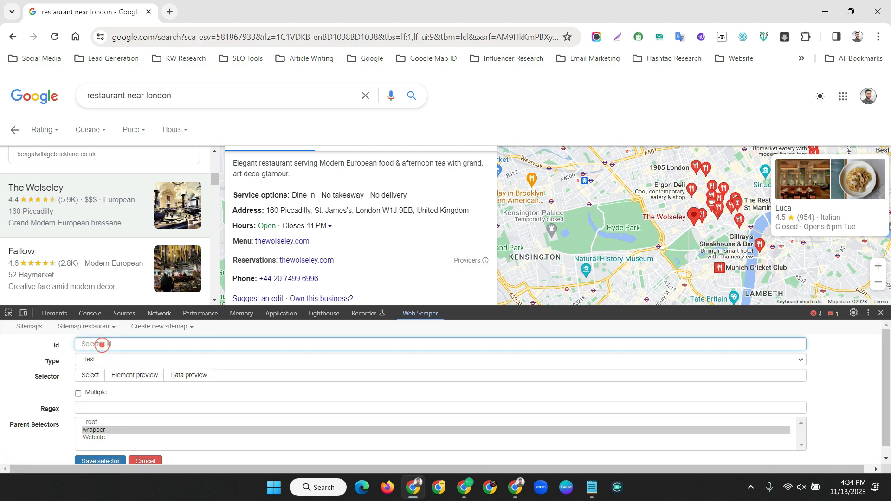
text(address)
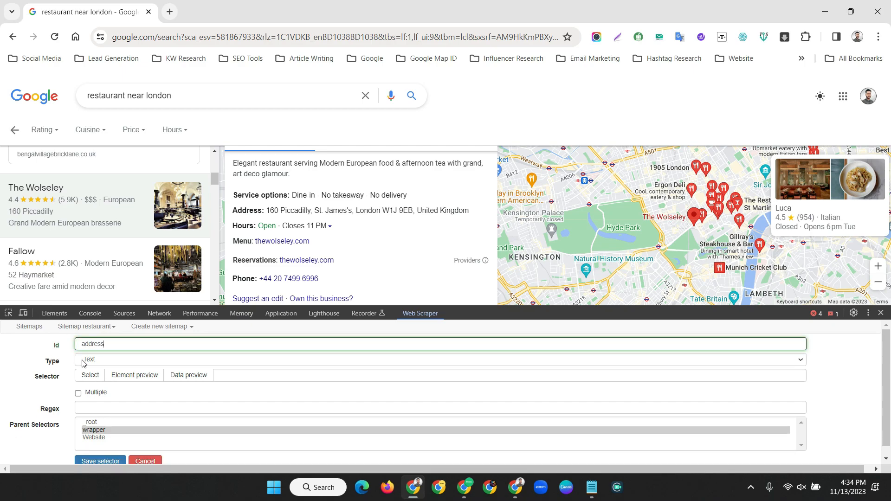
click(99, 373)
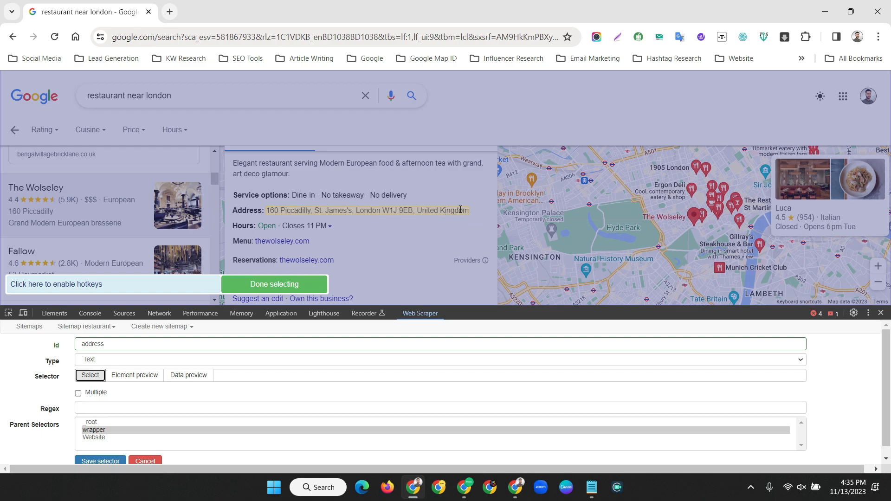
click(494, 213)
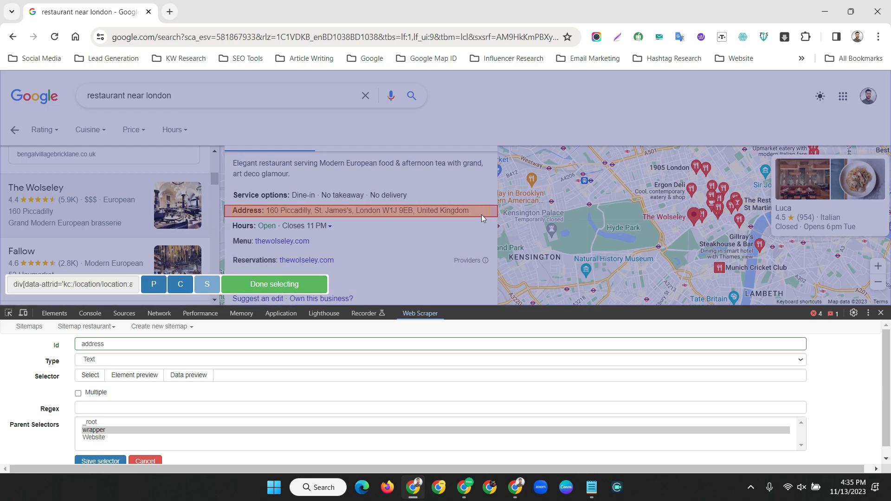
click(264, 284)
scroll(110, 458, down, 1)
click(110, 458)
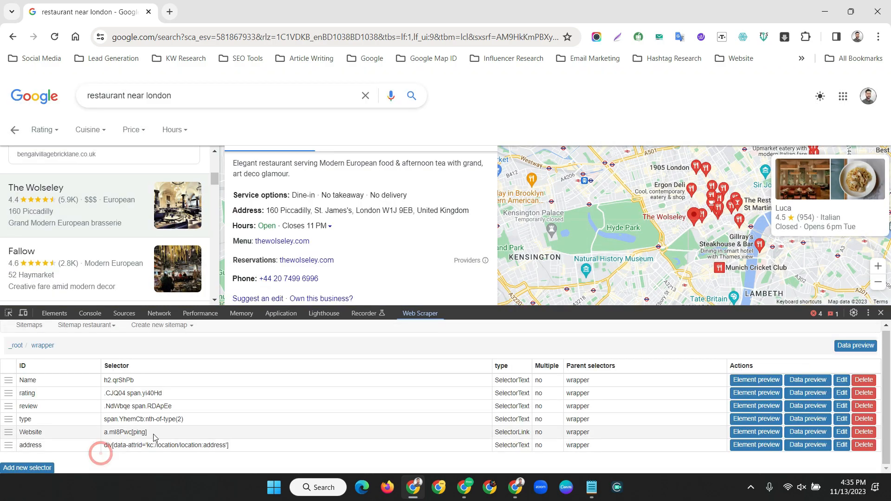
Add a Text selector with the id phone under wrapper, targeting the whole Phone row as div[data-attrid='kc:/collection/knowledge_panels/has_phone:phone'], and save it
scroll(297, 231, down, 2)
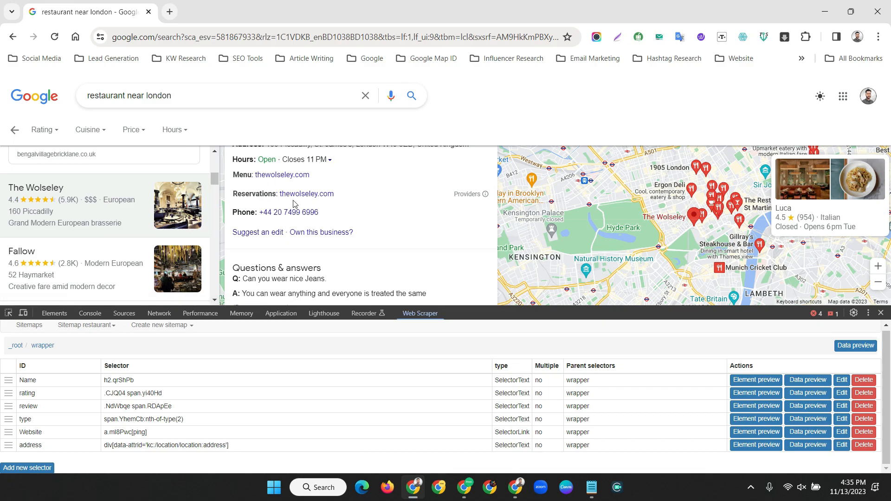
click(37, 469)
click(125, 342)
text(phone)
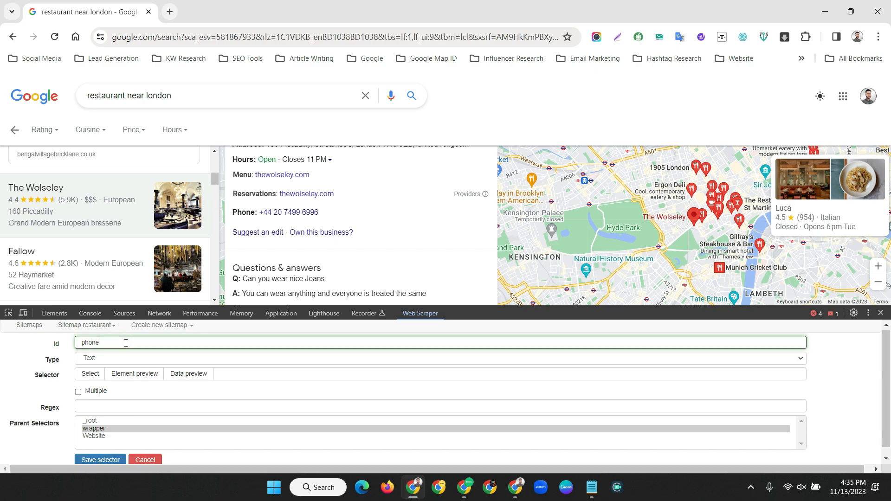
click(87, 371)
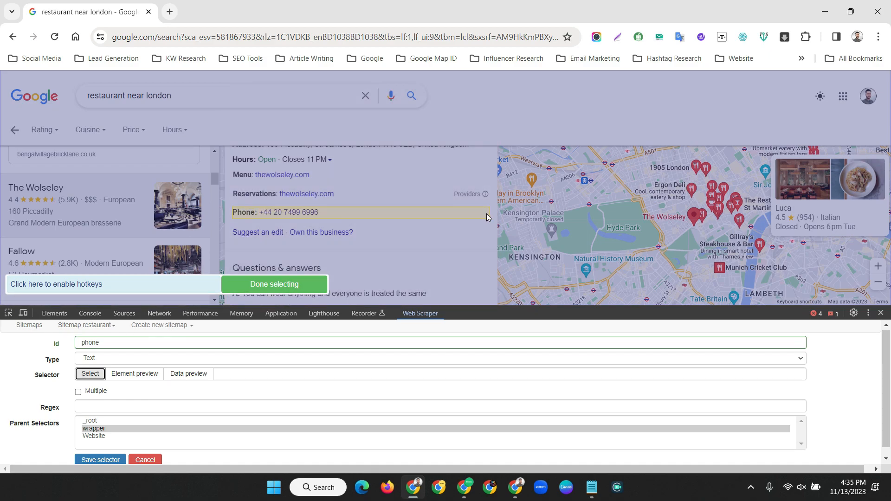
click(493, 213)
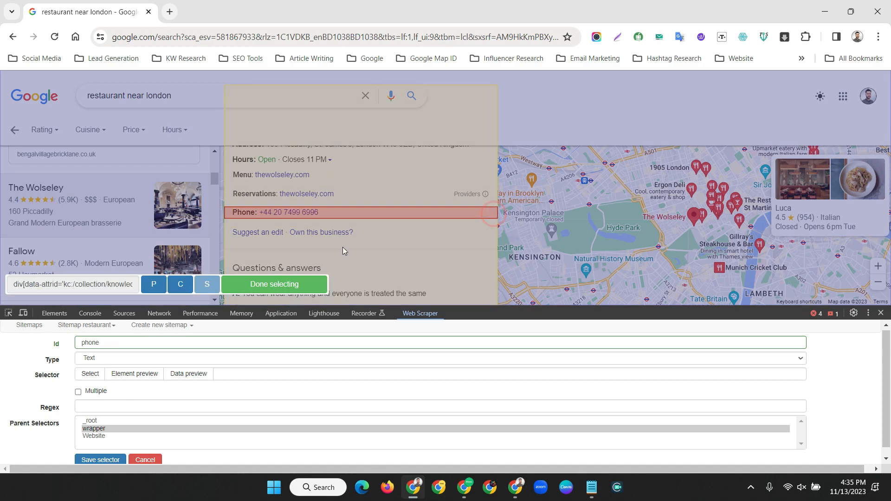
click(266, 286)
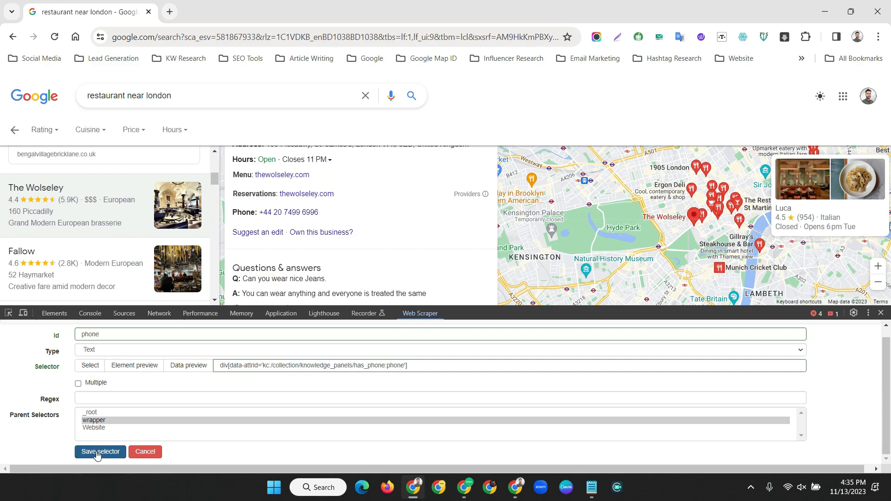
click(101, 459)
Look through The Wolseley's detail card for further data to scrape and expand its weekly opening hours
scroll(341, 223, down, 3)
scroll(348, 228, up, 3)
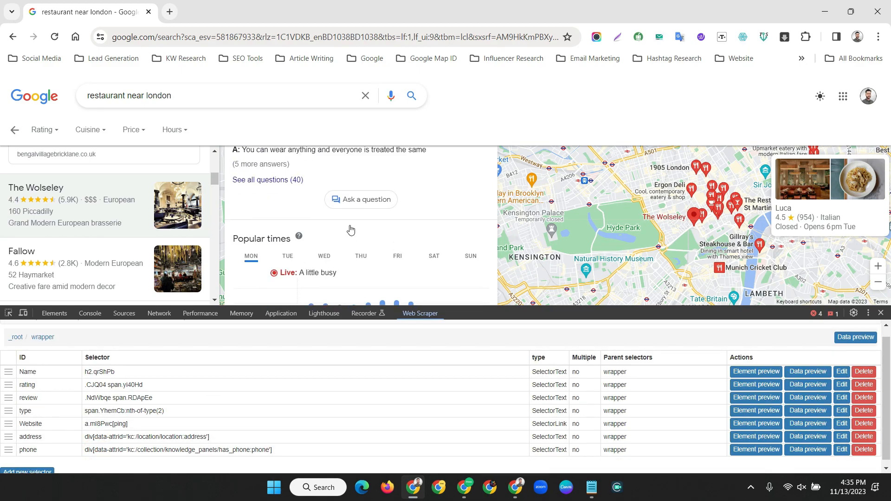
scroll(349, 240, up, 1)
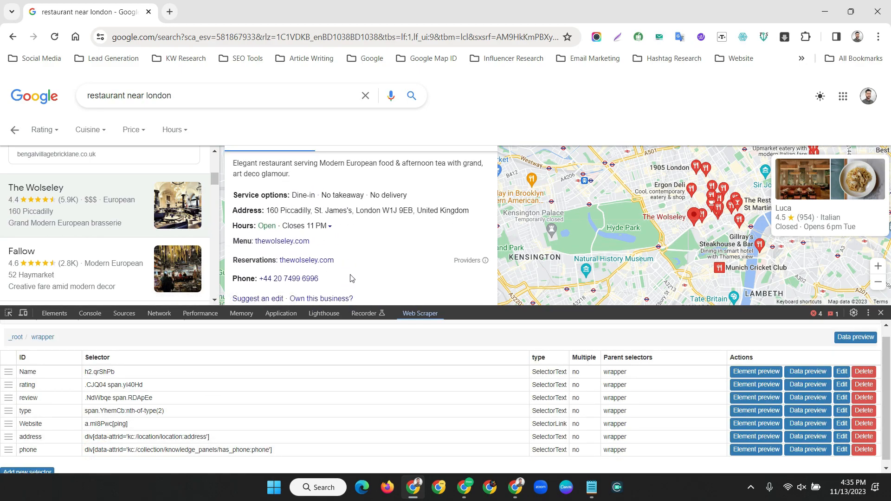
scroll(352, 277, down, 1)
scroll(352, 278, up, 2)
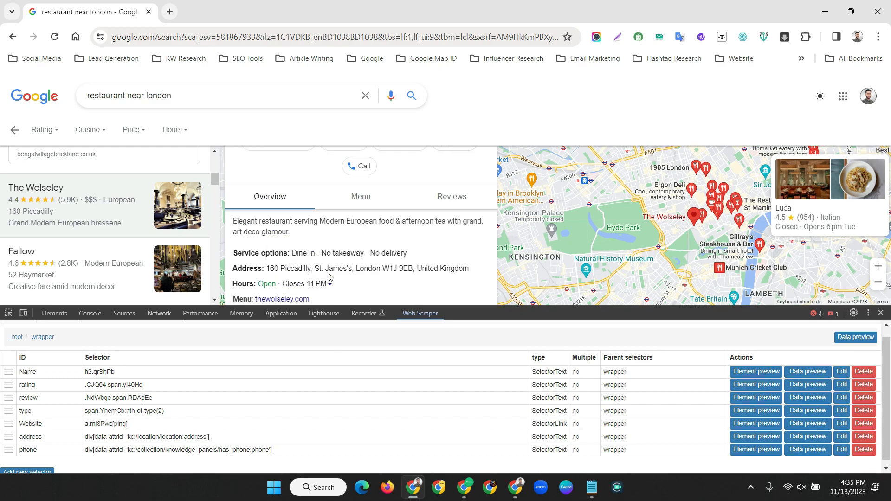
scroll(333, 272, up, 4)
scroll(333, 273, down, 2)
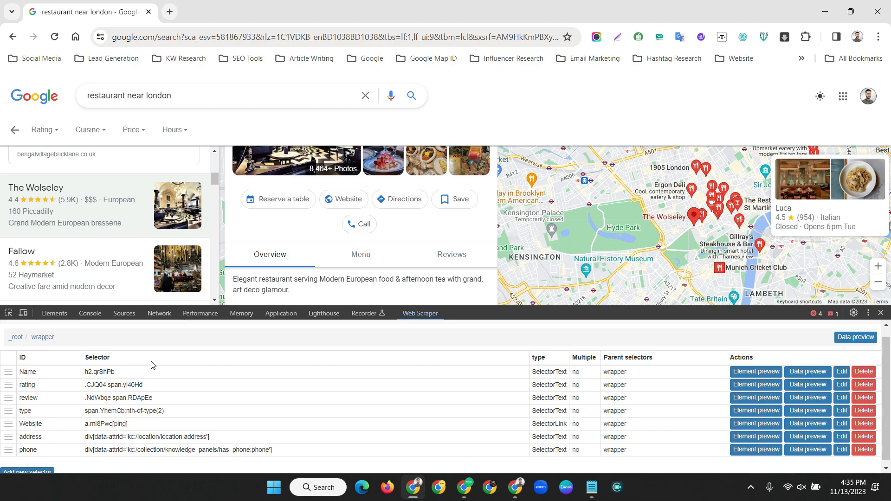
scroll(341, 198, down, 5)
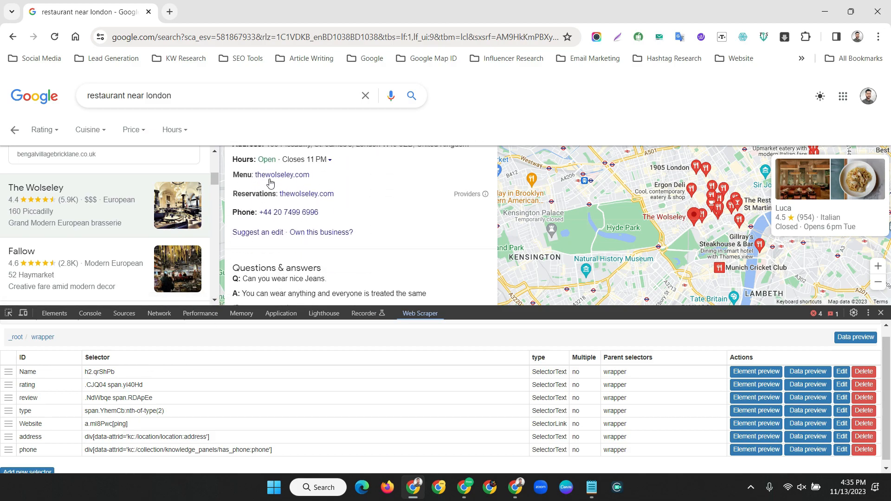
scroll(276, 204, up, 2)
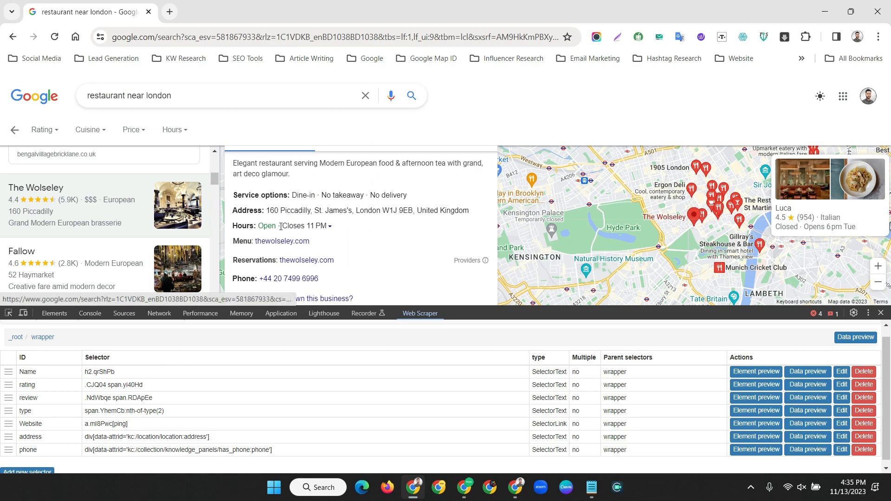
click(297, 225)
scroll(302, 222, down, 2)
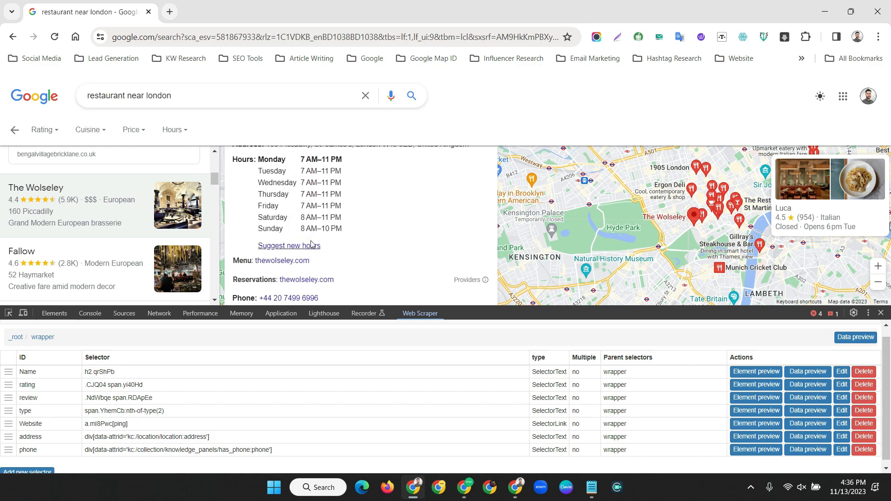
Look over The Wolseley's detail card again and compare it with its entry in the results list
scroll(280, 184, up, 2)
scroll(285, 200, up, 4)
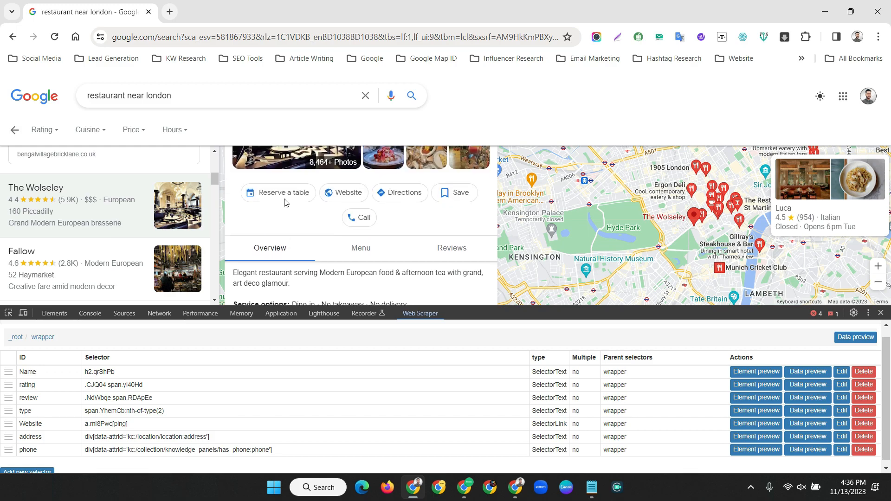
scroll(286, 201, down, 2)
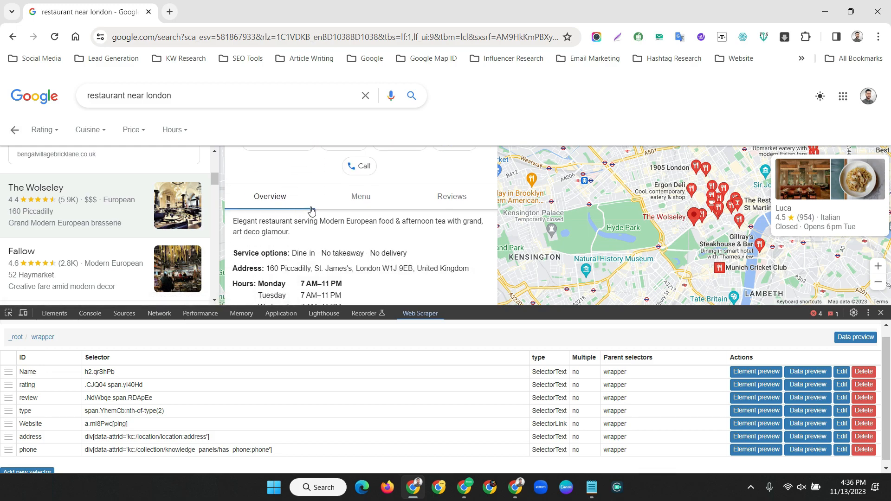
scroll(311, 211, down, 2)
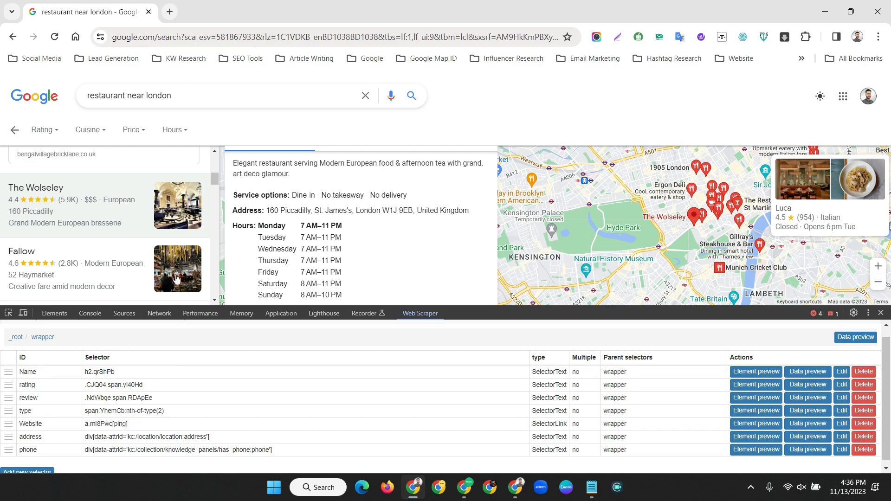
scroll(122, 215, up, 1)
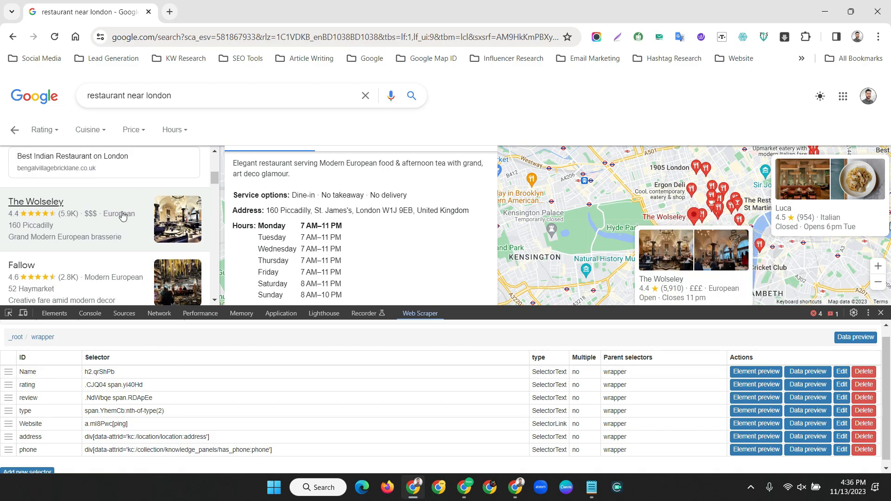
scroll(122, 214, up, 1)
scroll(112, 281, down, 1)
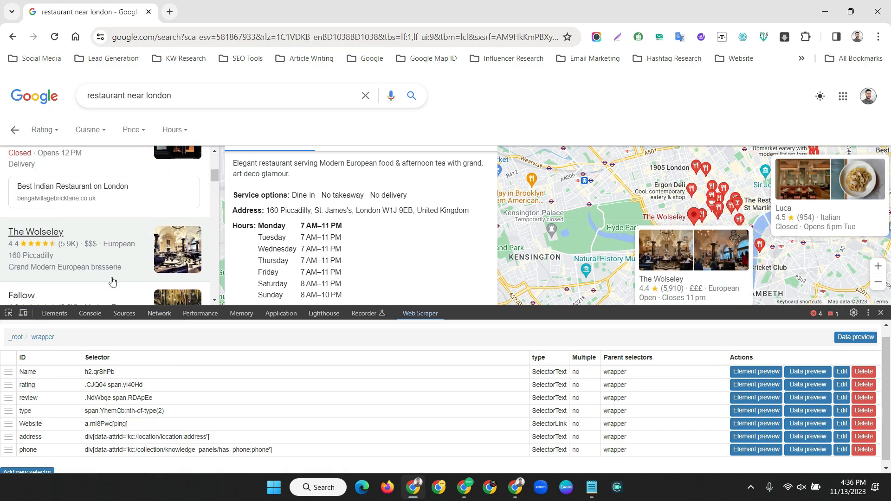
scroll(112, 281, down, 1)
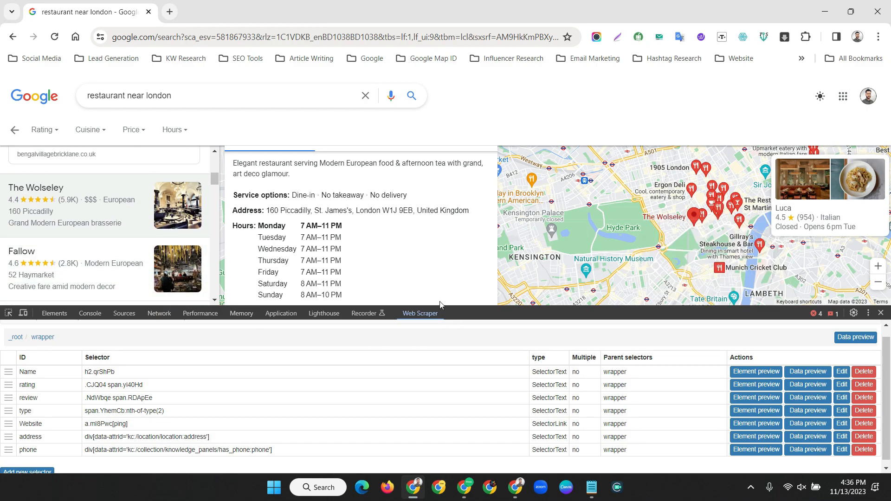
Look through the whole restaurant results list down to the numbered result pages, with more room given to the page
drag(463, 305, 463, 377)
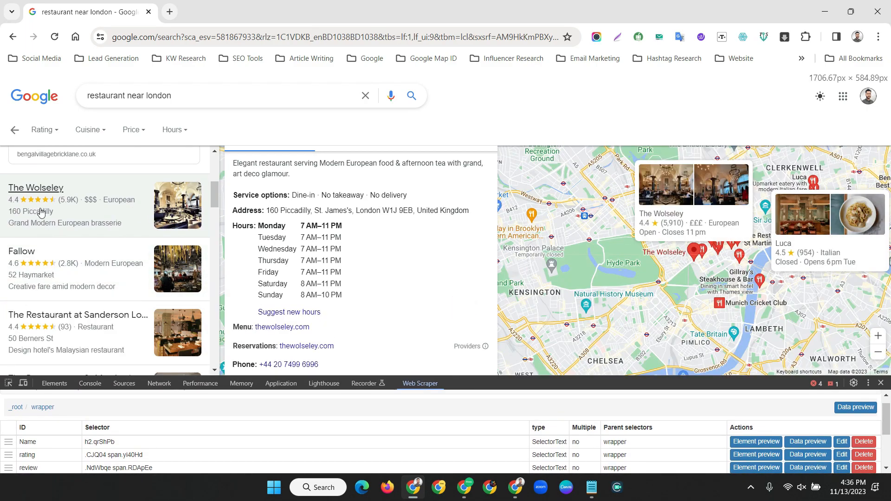
scroll(106, 260, down, 15)
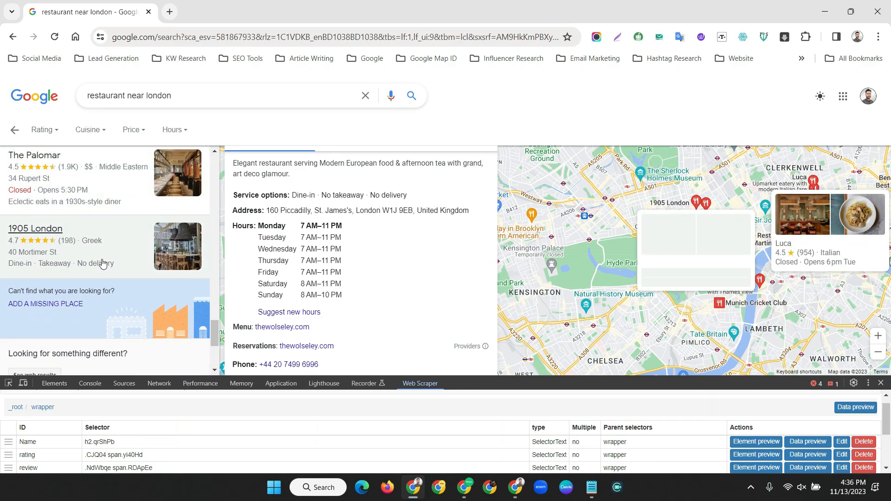
scroll(105, 263, up, 7)
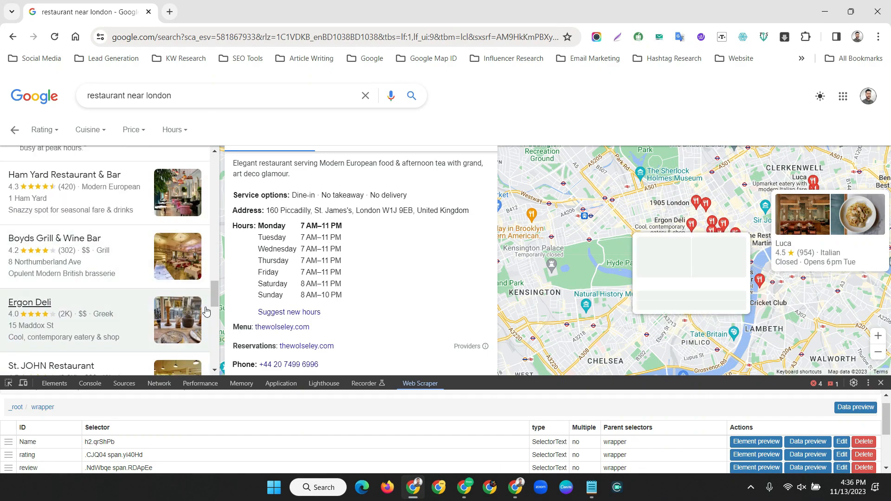
drag(215, 295, 216, 369)
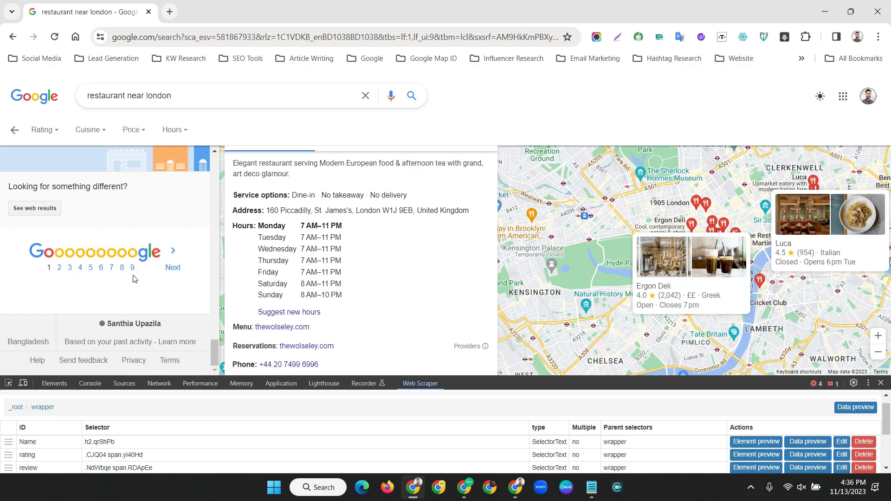
scroll(123, 277, up, 2)
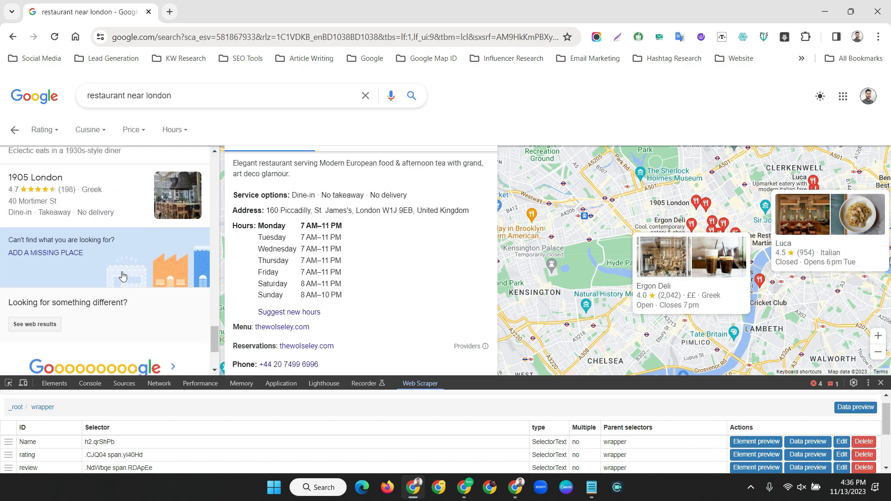
scroll(123, 277, down, 2)
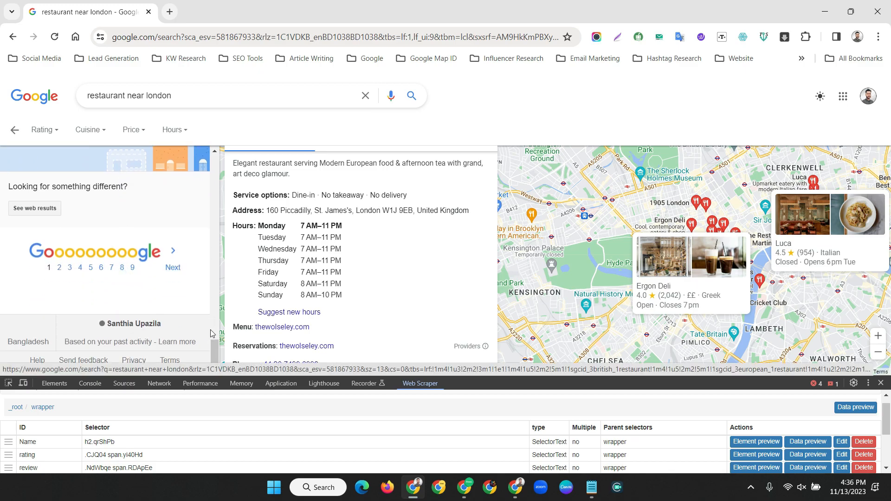
drag(214, 357, 215, 164)
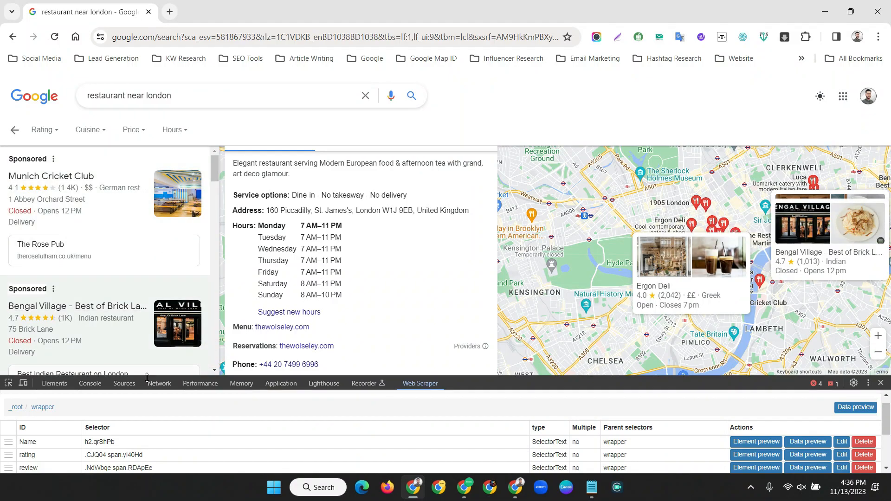
Run the scrape of the restaurant sitemap with a page load delay of 500 ms and maximize the scraping window
drag(473, 377, 480, 229)
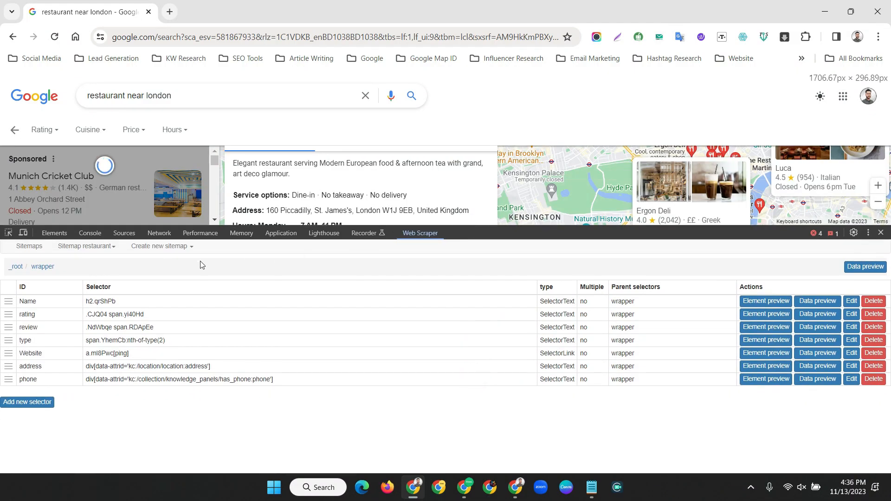
click(80, 249)
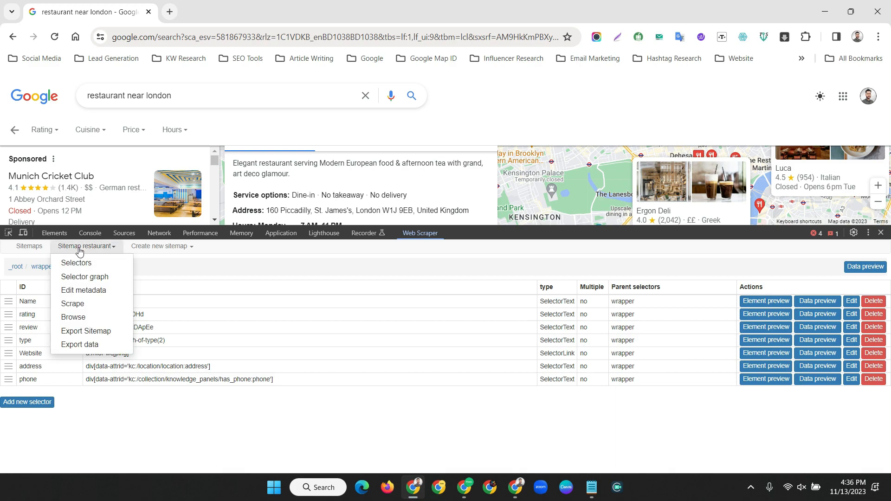
click(72, 304)
drag(89, 288, 71, 292)
text(500)
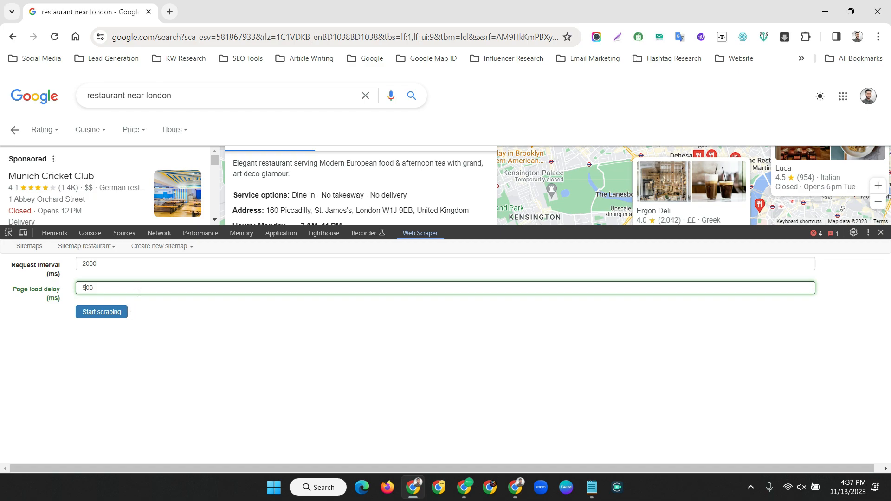
click(101, 312)
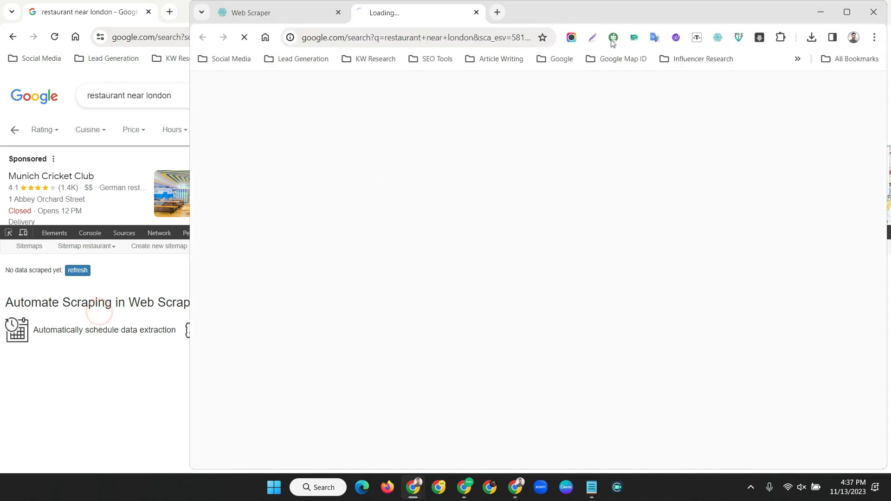
click(852, 11)
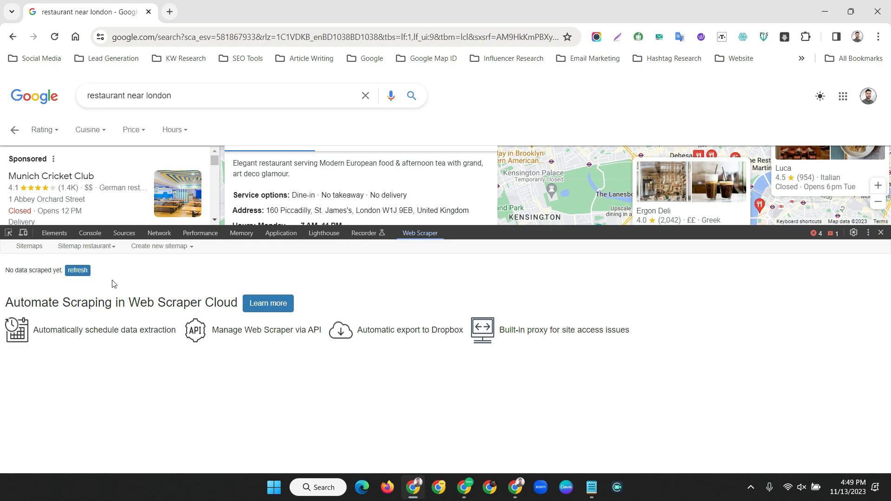
Refresh the scraped data in an enlarged Web Scraper pane and examine the columns from Name to phone
drag(490, 230, 491, 168)
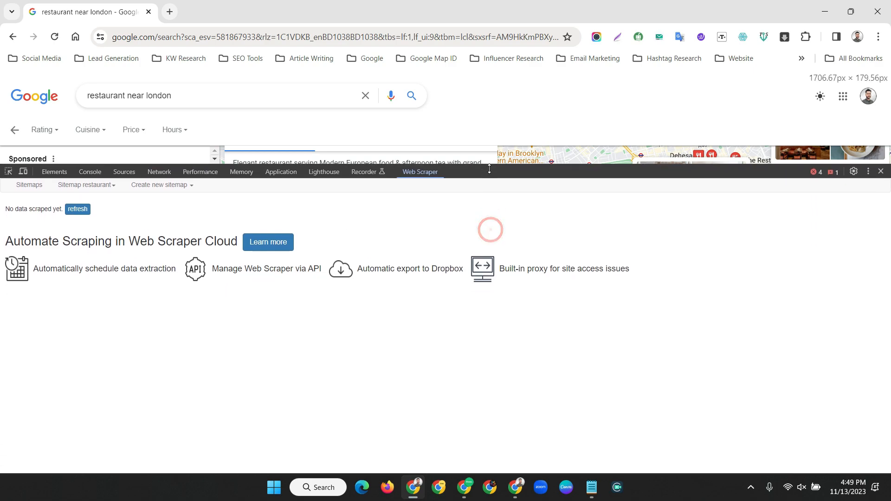
click(77, 209)
drag(324, 471, 744, 474)
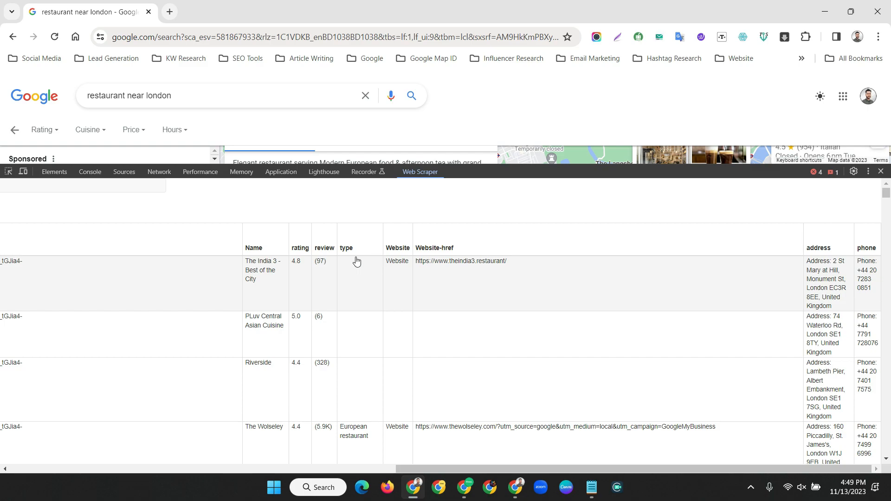
scroll(359, 262, down, 1)
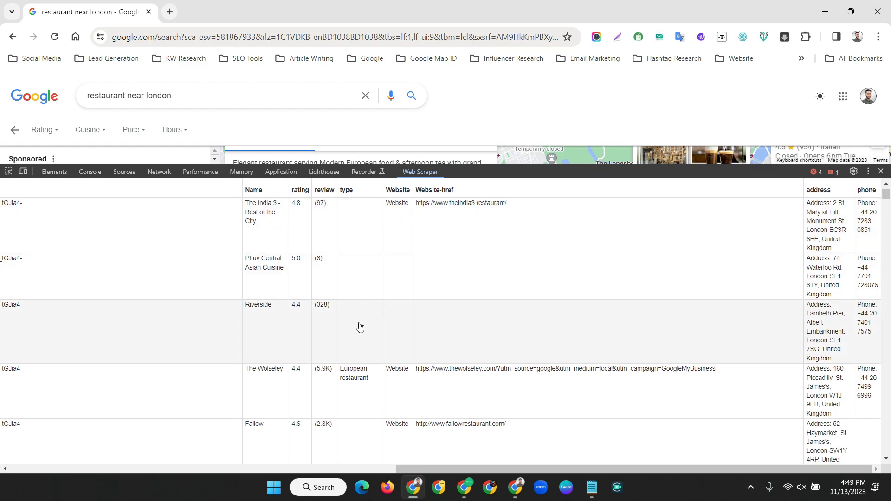
scroll(362, 325, up, 1)
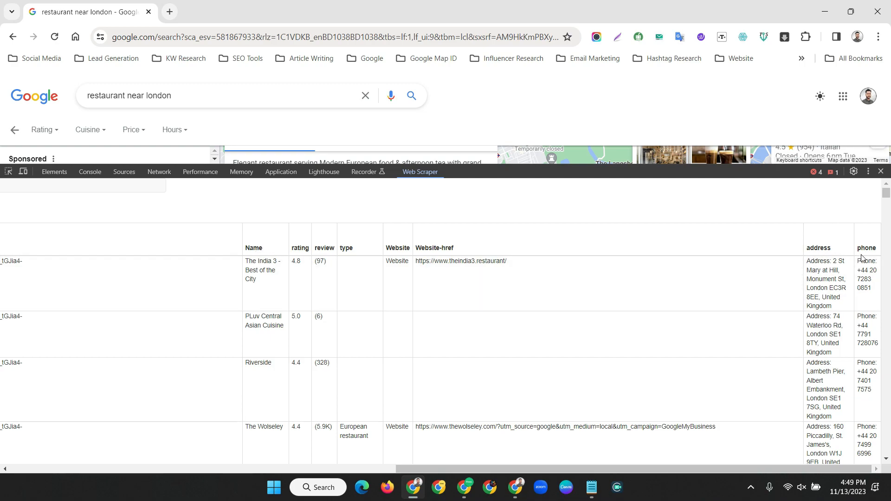
scroll(861, 258, down, 3)
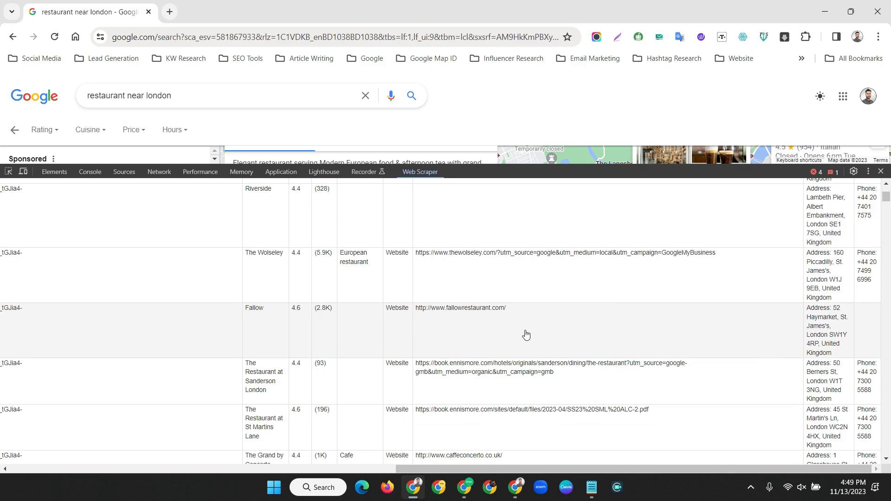
drag(443, 469, 51, 458)
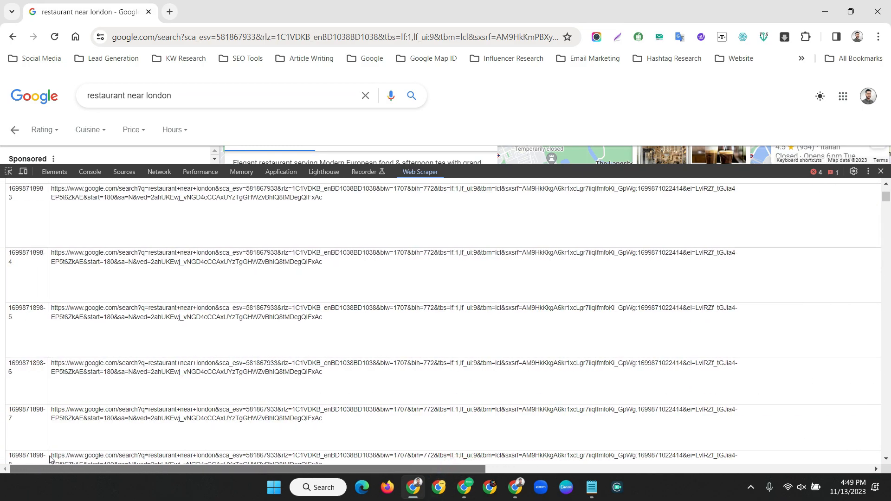
Check the order number of the last scraped row and review the table's first rows across all columns
drag(885, 198, 873, 459)
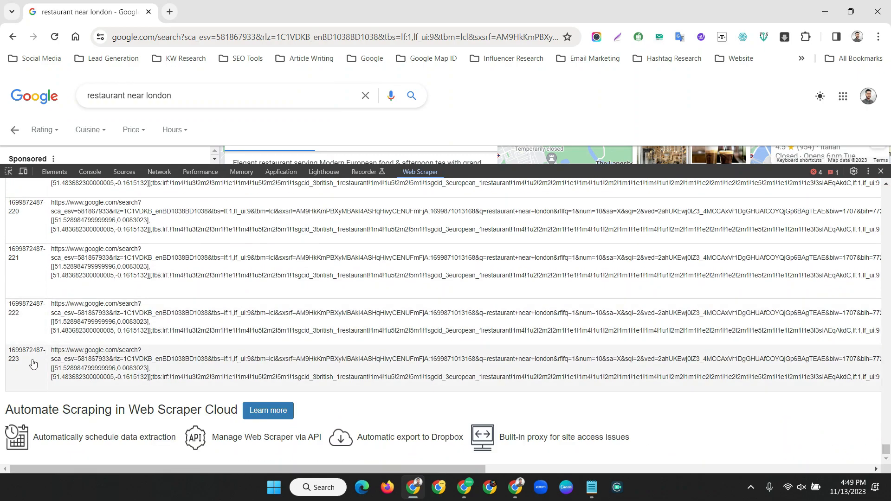
drag(21, 361, 10, 364)
click(12, 368)
scroll(835, 413, up, 1)
drag(886, 453, 886, 192)
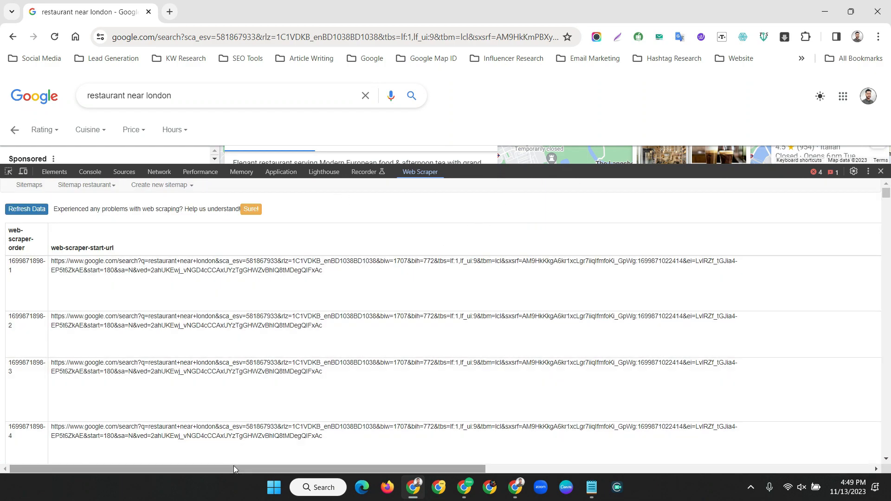
drag(230, 469, 647, 483)
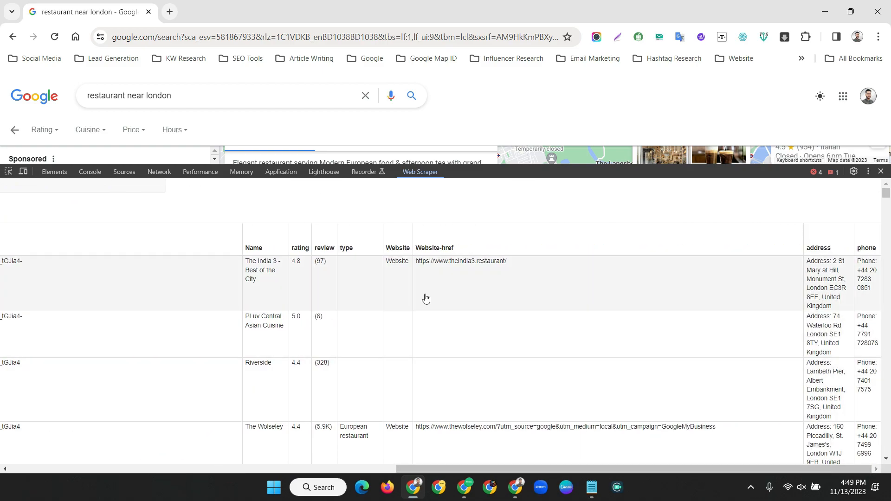
drag(502, 469, 122, 451)
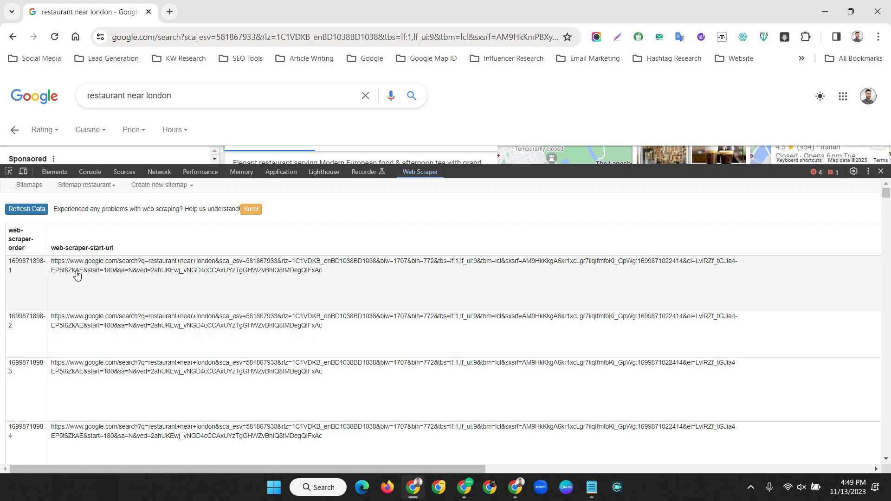
Export the restaurant sitemap's scraped data as XLSX and open the downloaded restaurant.xlsx in Excel
click(81, 188)
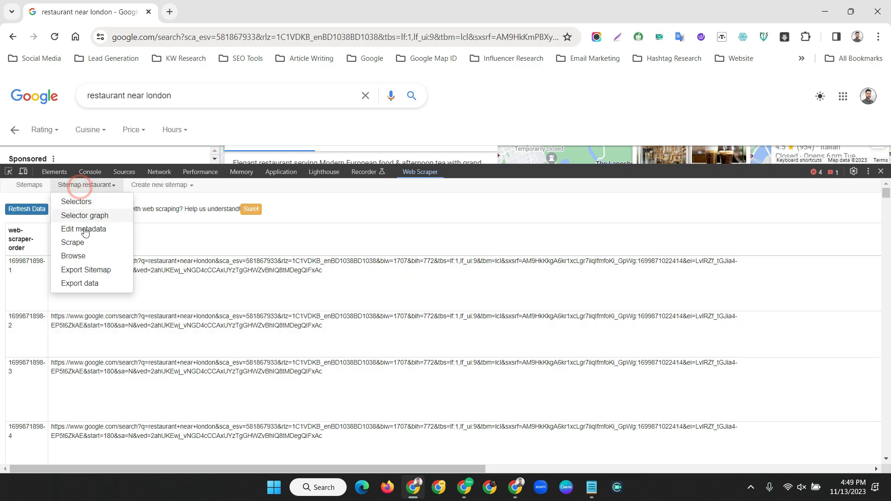
click(79, 282)
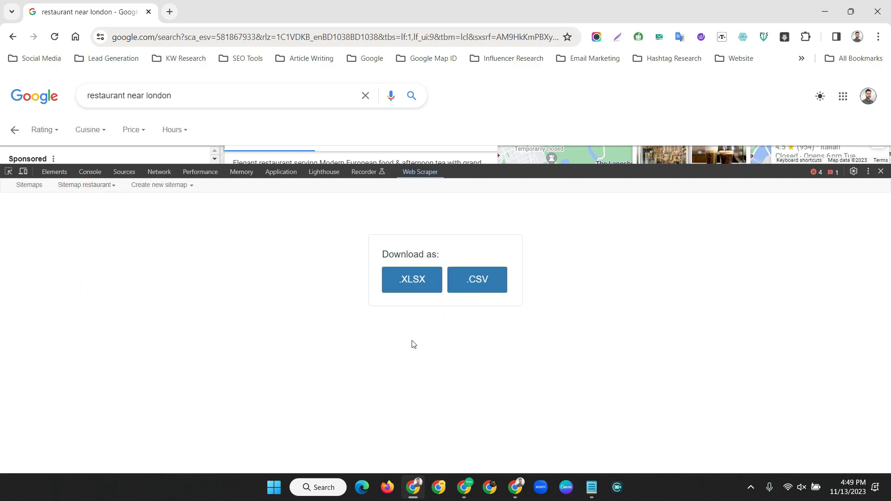
click(412, 284)
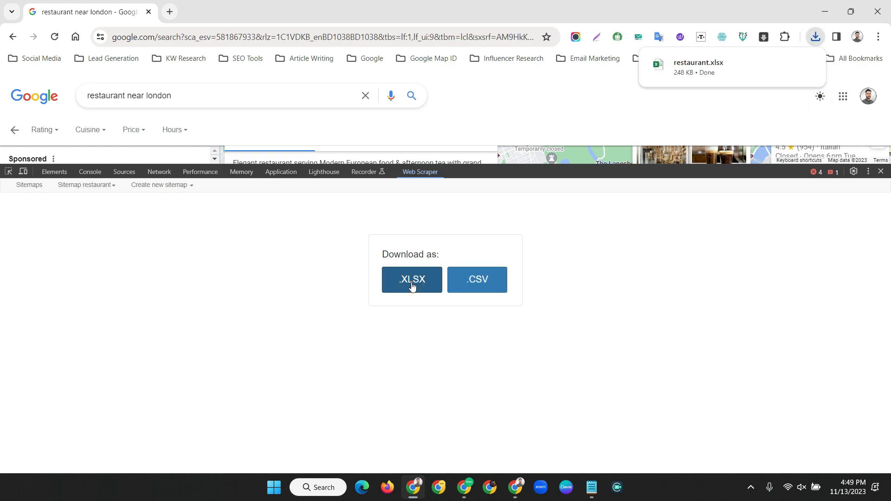
click(698, 65)
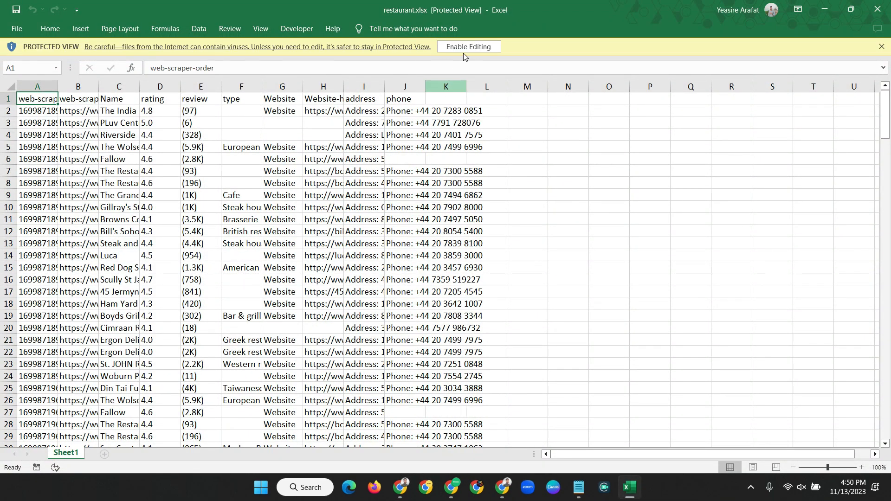
Enable editing for the restaurant.xlsx workbook and dismiss the Office licence notice
click(676, 90)
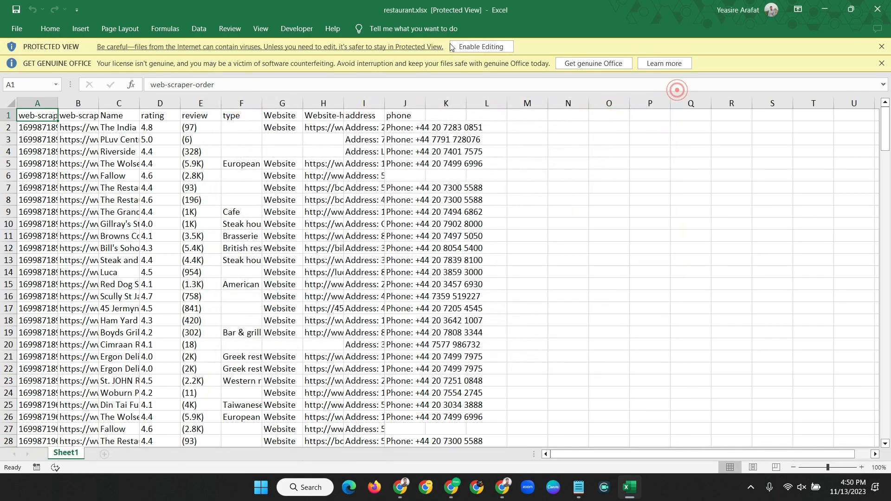
click(464, 46)
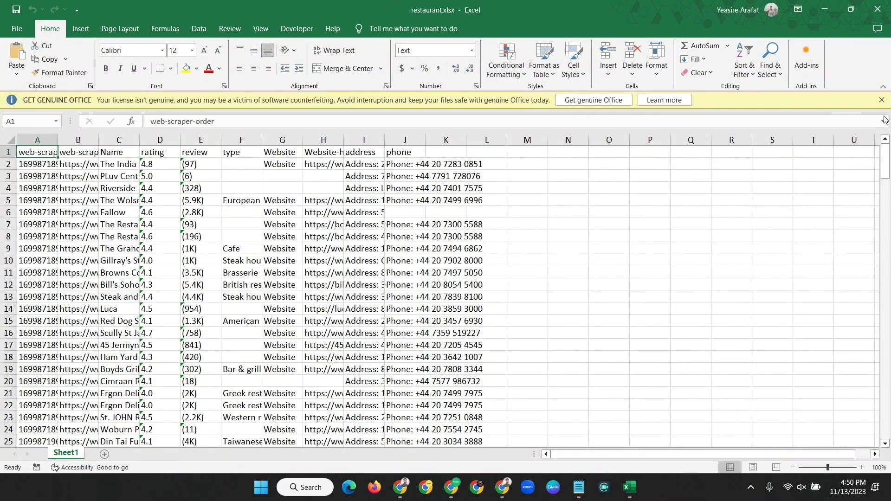
click(881, 100)
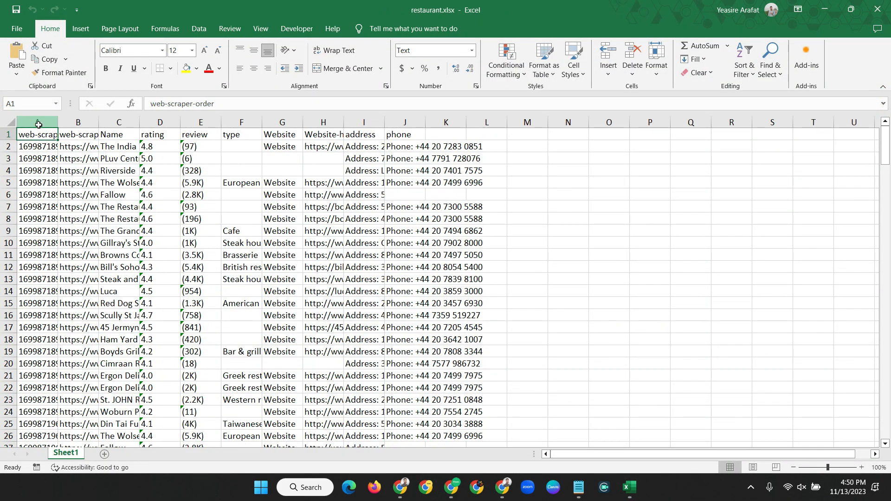
Delete the two web-scraper columns A and B and the Website column from the sheet
drag(39, 125, 78, 123)
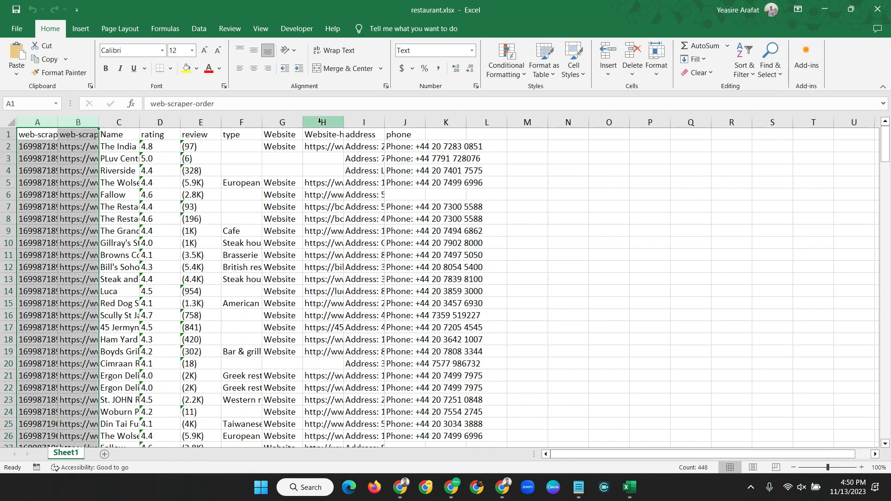
ctrl+click(293, 122)
right_click(293, 123)
click(325, 238)
click(614, 268)
Resize the Name, rating and review columns to suit their contents and centre the rating and review columns
drag(38, 123, 160, 123)
mouse_move(254, 122)
mouse_down()
mouse_move(279, 123)
mouse_move(187, 123)
mouse_move(243, 122)
mouse_up()
double_click(262, 122)
drag(273, 122, 294, 122)
drag(213, 123, 269, 123)
click(254, 68)
click(773, 169)
Adjust the widths of the type, Website-href and address columns so that their contents are readable
drag(454, 120, 638, 117)
drag(414, 122, 389, 123)
click(441, 170)
scroll(432, 194, down, 3)
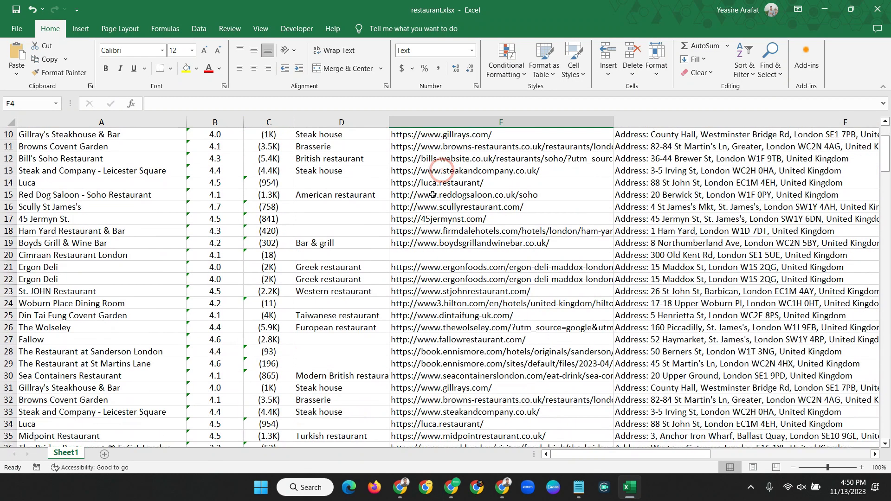
ctrl+scroll(424, 243, down, 2)
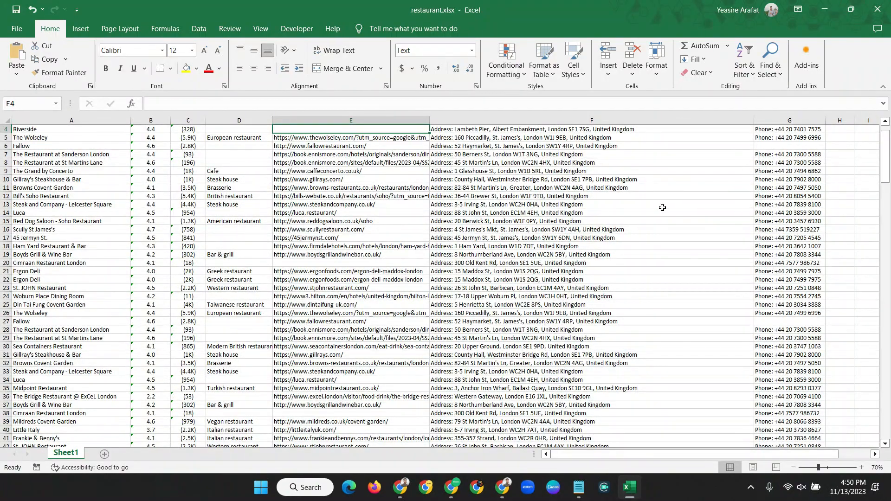
scroll(662, 207, up, 1)
drag(753, 121, 674, 122)
ctrl+scroll(620, 163, up, 3)
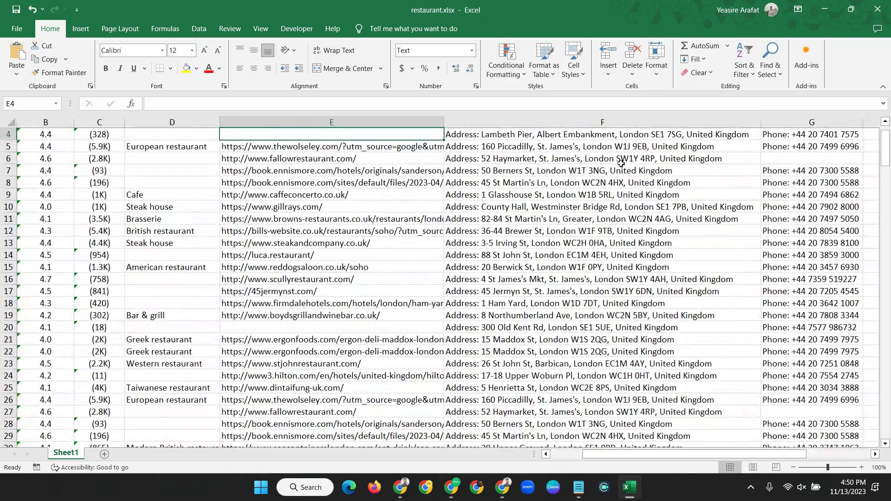
Review the restaurant rows down to the last record and return to the start of the sheet
scroll(620, 163, down, 10)
drag(878, 200, 890, 445)
drag(639, 454, 611, 454)
scroll(119, 319, down, 1)
scroll(119, 320, down, 3)
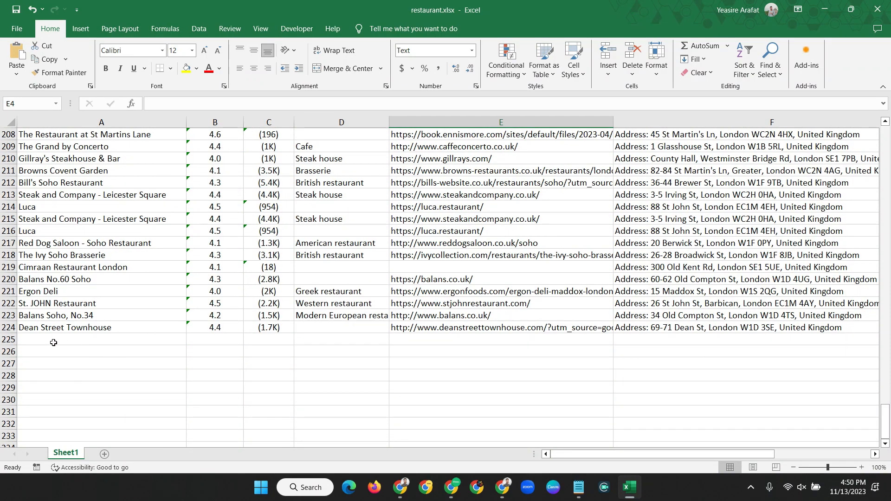
scroll(27, 332, up, 5)
drag(883, 418, 889, 127)
scroll(468, 220, up, 1)
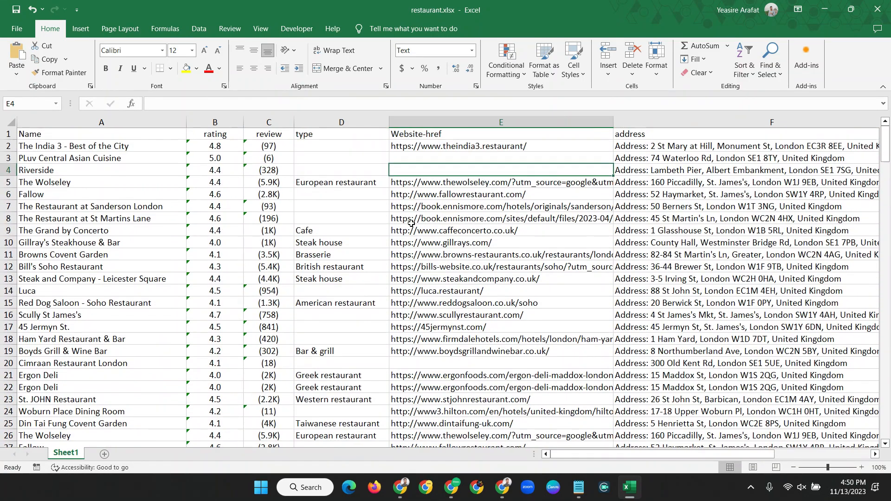
Replace every opening parenthesis "(" in the review column with nothing
click(268, 123)
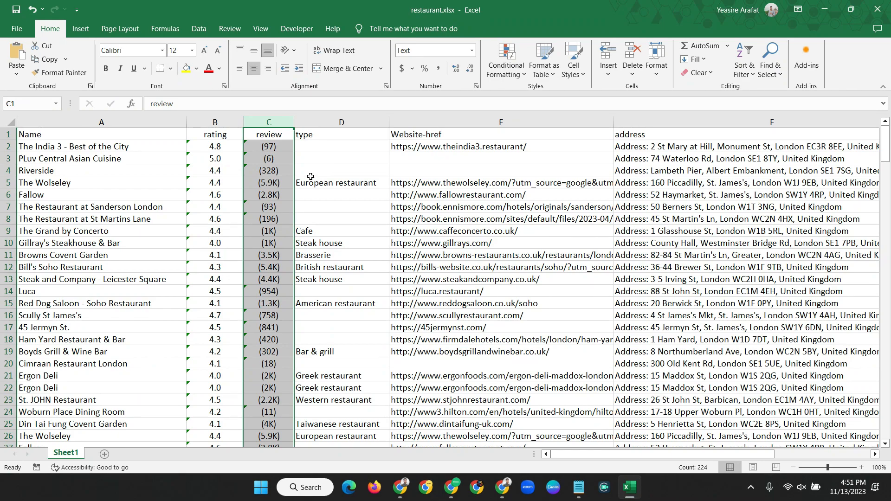
click(366, 230)
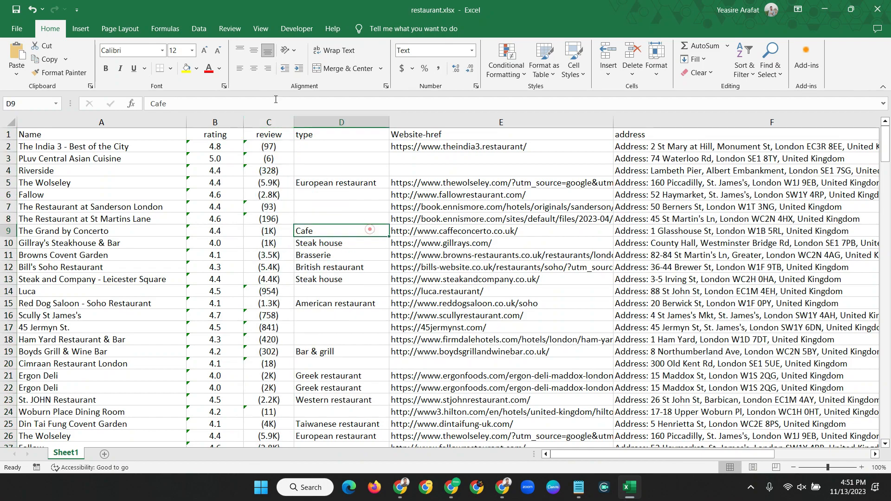
click(268, 123)
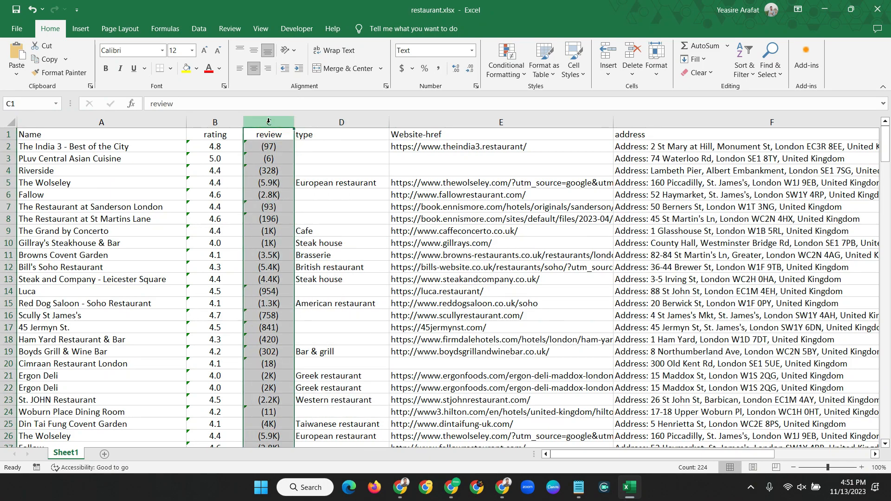
key(ctrl+f)
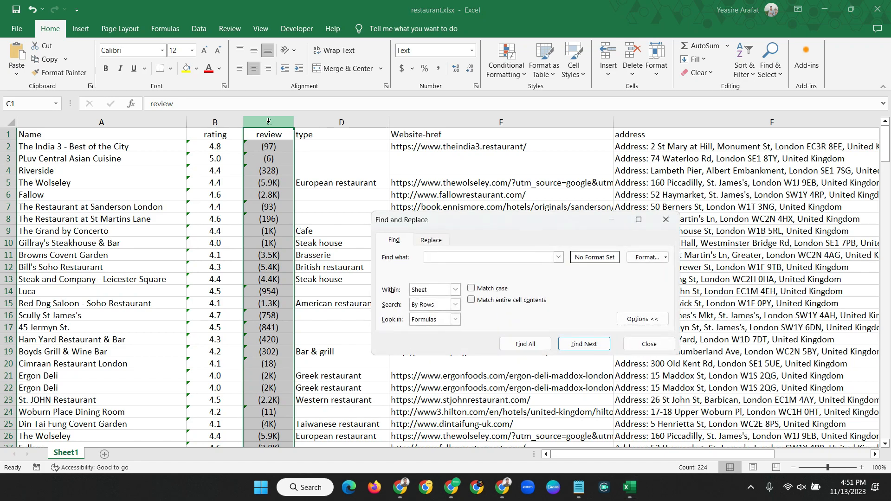
drag(517, 221, 495, 167)
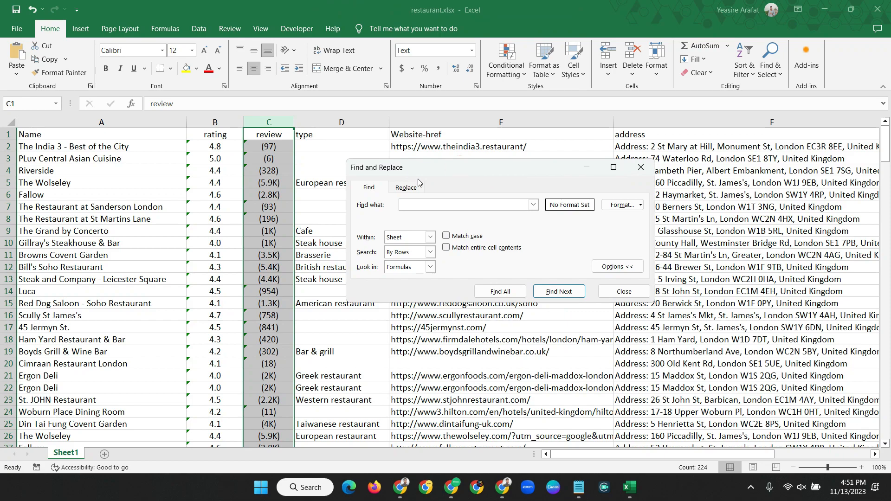
click(405, 188)
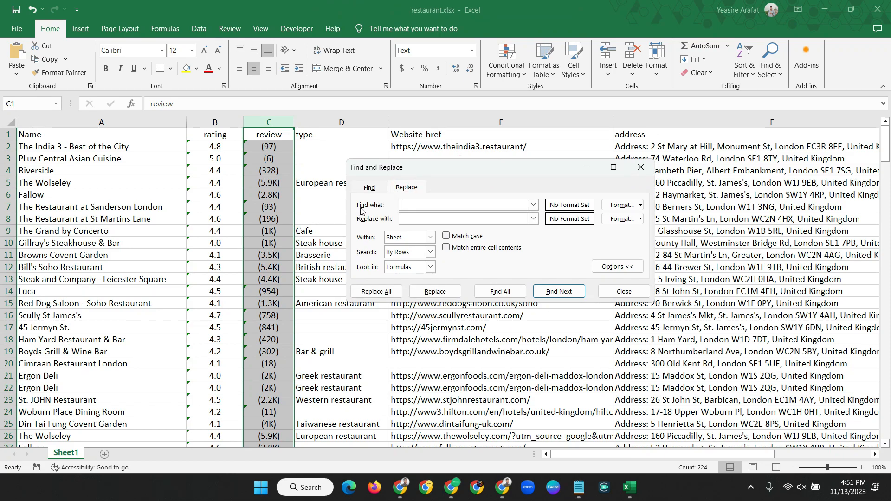
click(409, 205)
click(414, 220)
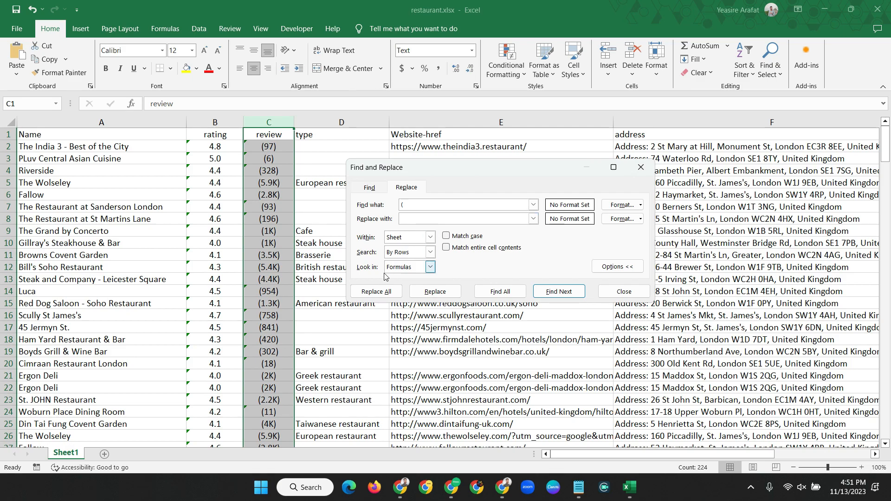
click(375, 293)
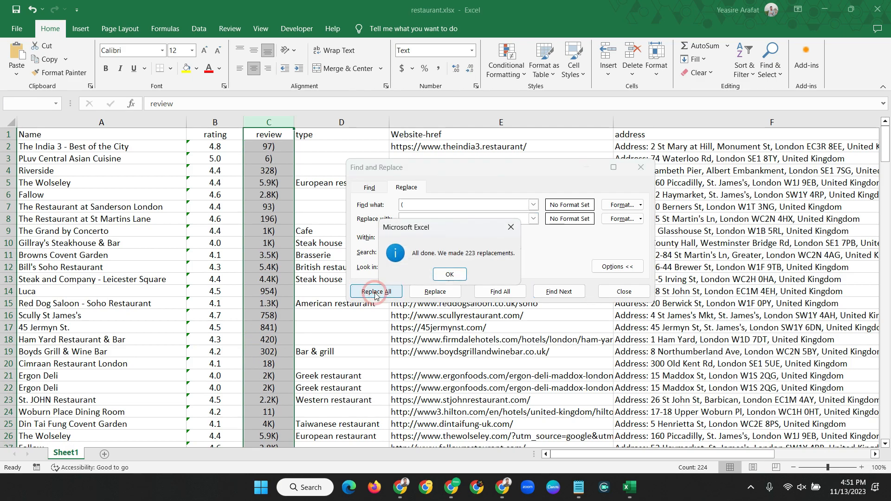
click(450, 275)
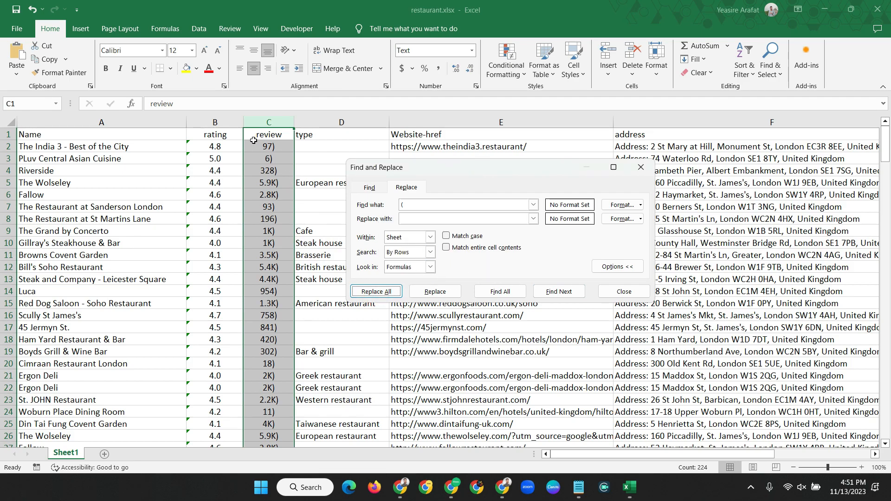
Replace every closing parenthesis ")" in the review column with nothing and close Find and Replace
click(406, 205)
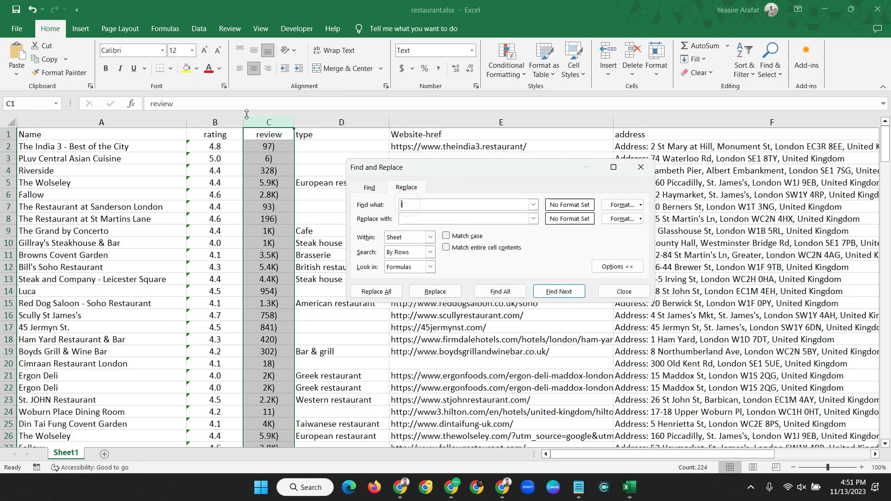
click(405, 207)
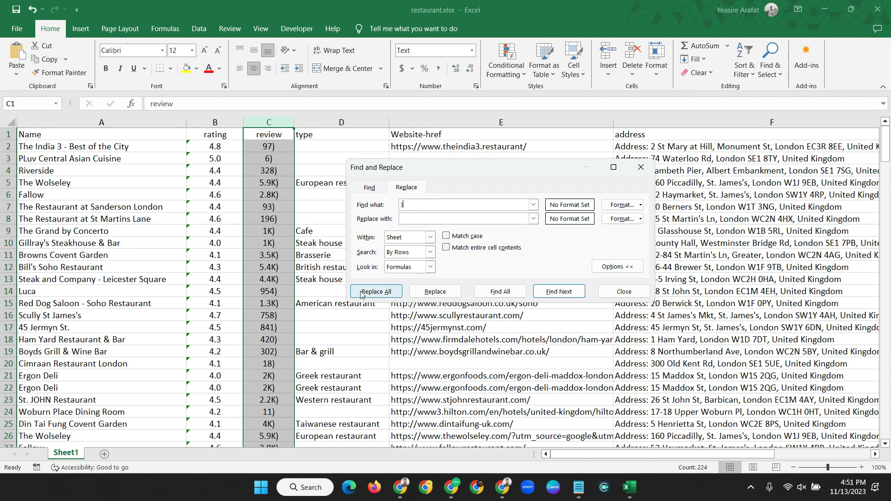
click(379, 293)
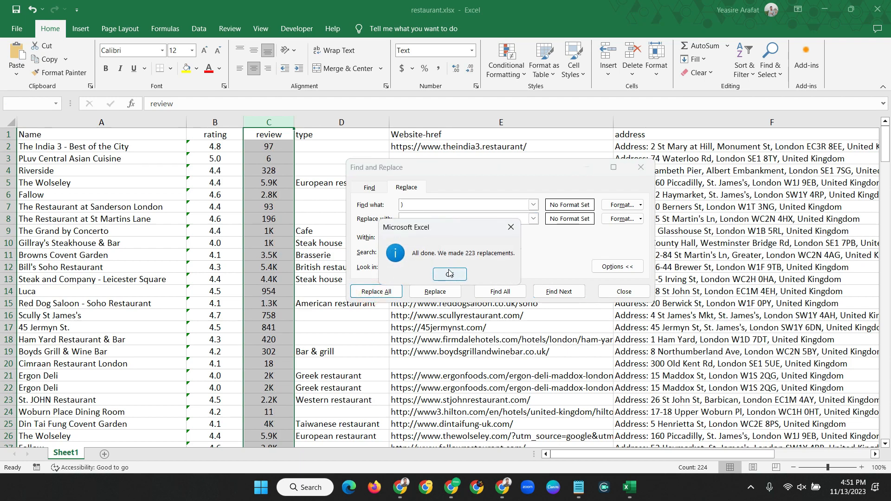
click(450, 274)
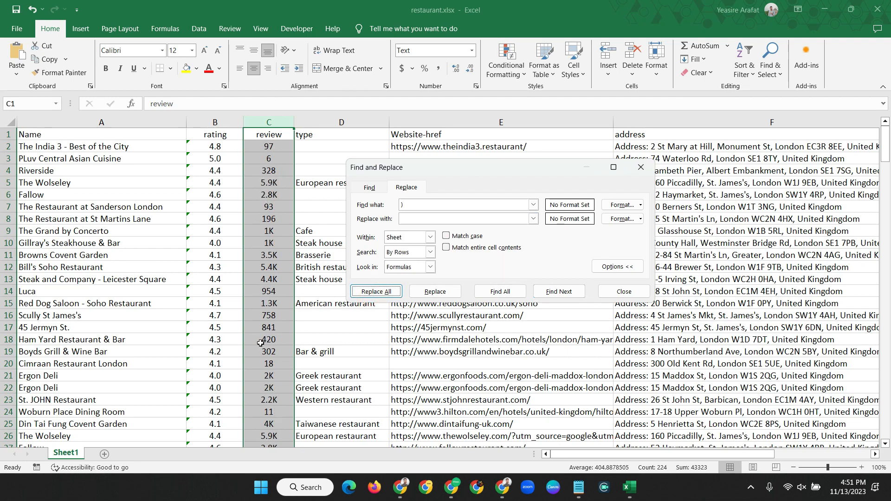
click(640, 168)
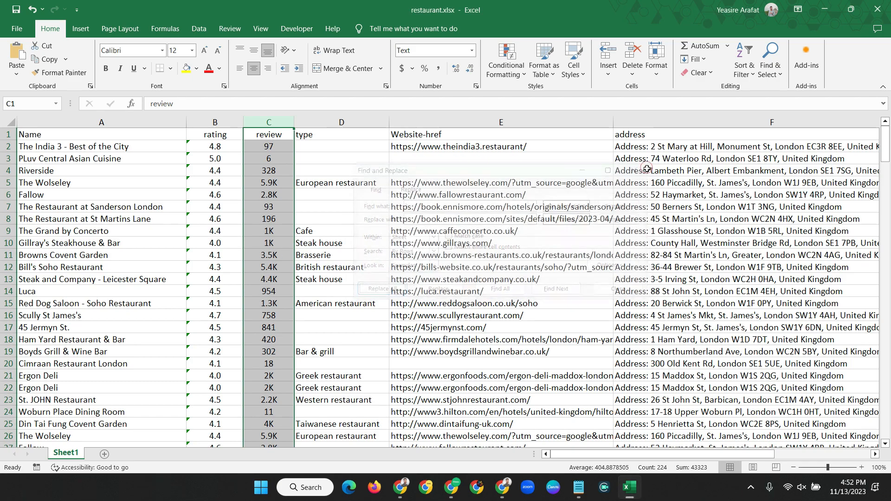
click(367, 207)
Copy the "Address: " prefix from the text of cell F2 in the address column
drag(577, 458, 641, 451)
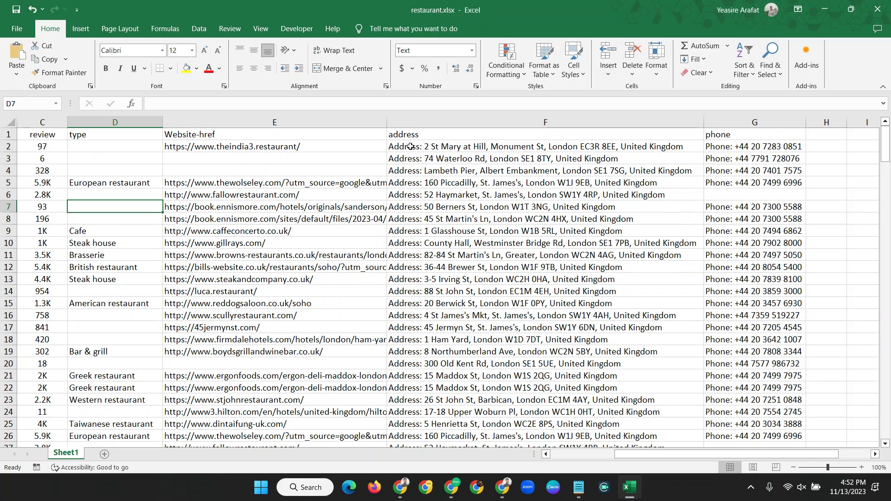
double_click(424, 147)
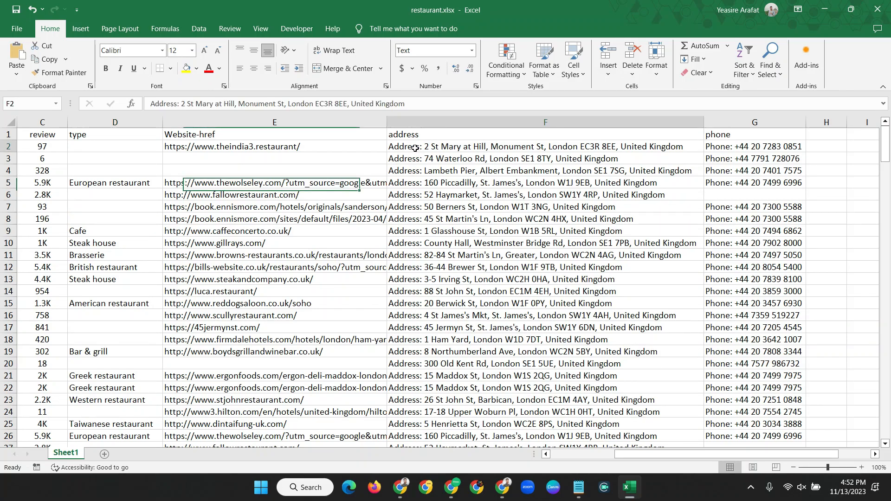
drag(424, 147, 387, 150)
key(ctrl+c)
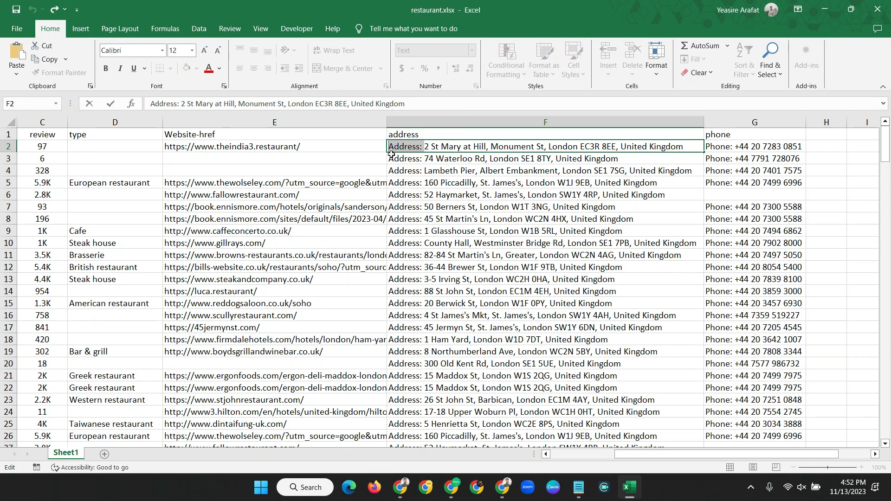
click(402, 170)
click(418, 146)
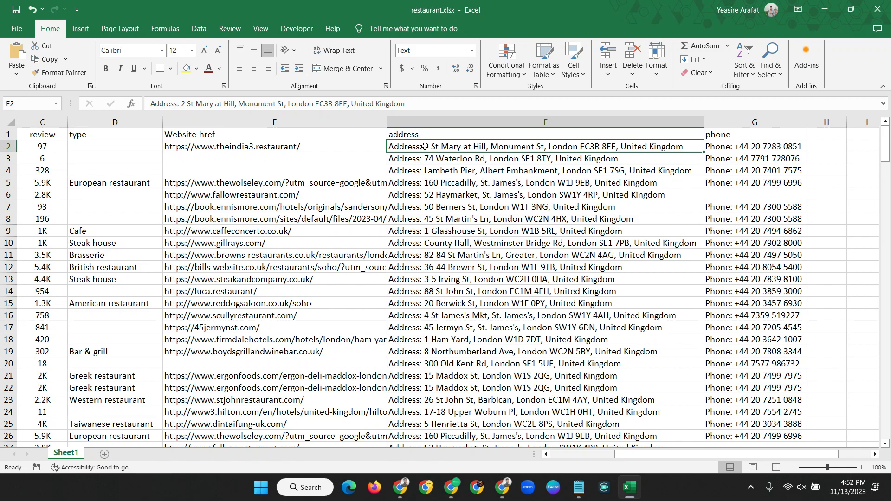
Replace the copied "Address: " prefix with nothing throughout the address column and close Find and Replace
click(472, 121)
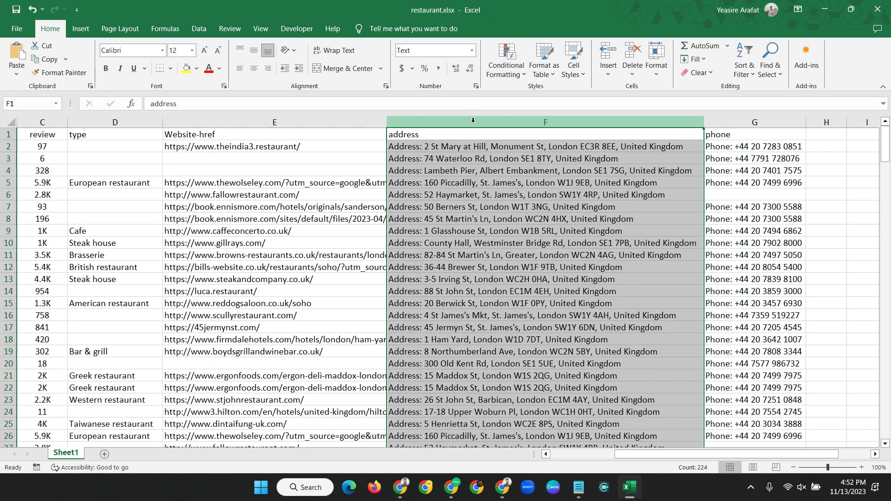
key(ctrl+f)
click(405, 201)
click(408, 219)
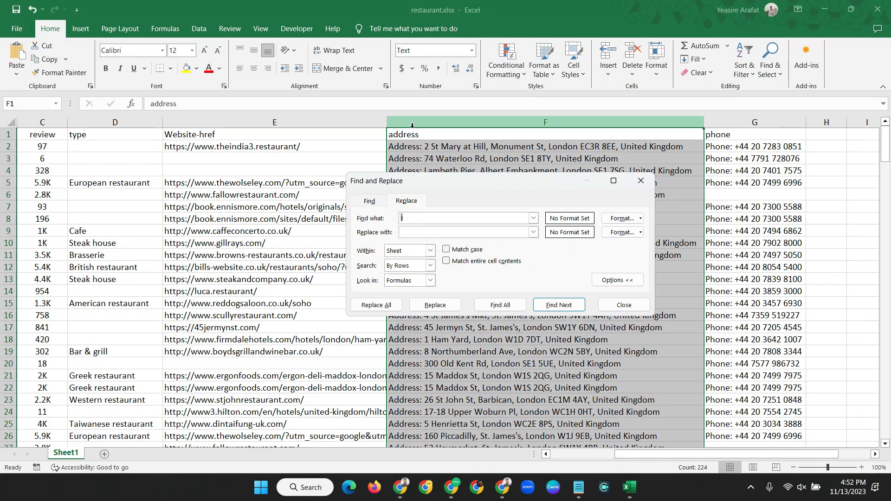
key(ctrl+v)
double_click(423, 218)
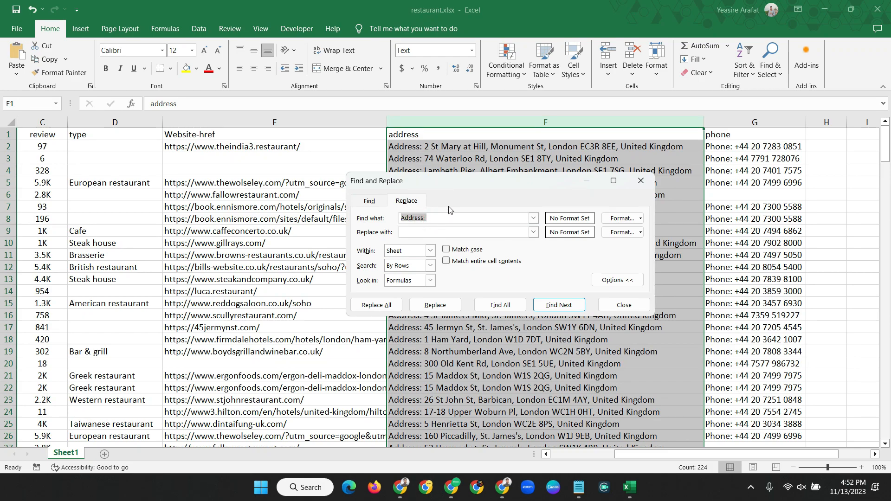
click(412, 231)
click(374, 307)
click(449, 278)
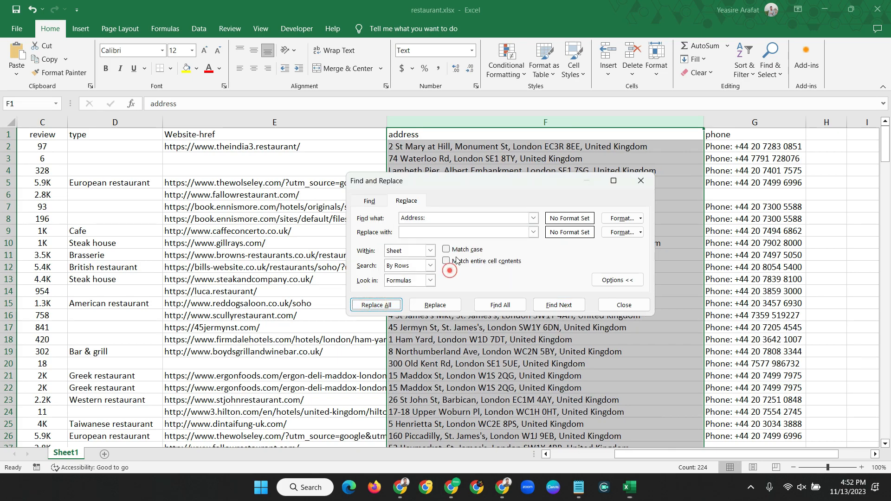
click(641, 181)
click(425, 159)
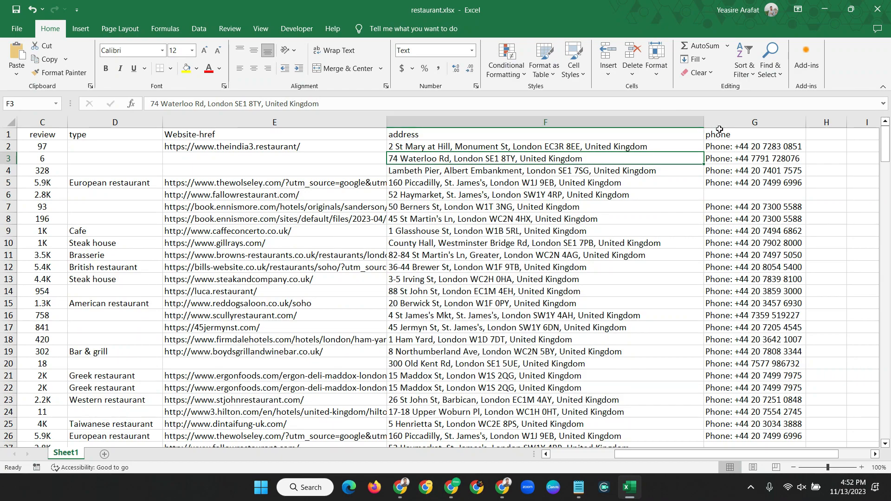
click(738, 125)
click(723, 150)
key(ctrl+End)
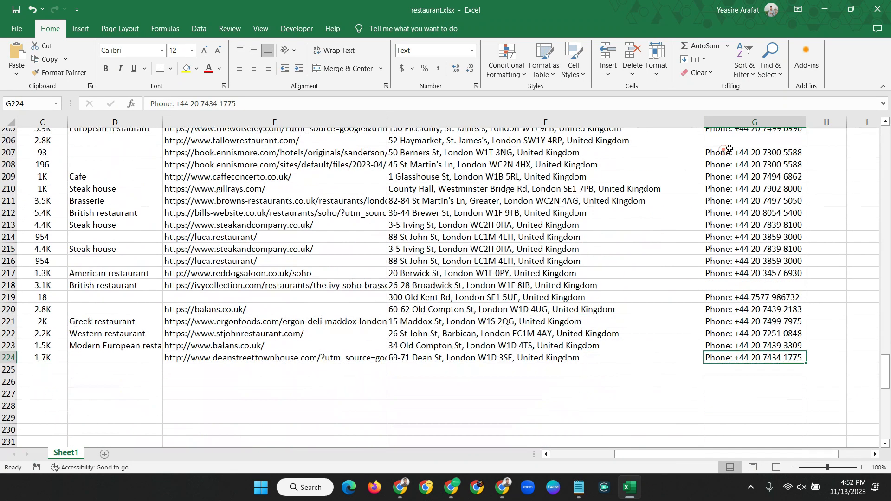
scroll(738, 159, up, 20)
drag(890, 334, 890, 196)
click(866, 267)
scroll(794, 140, up, 20)
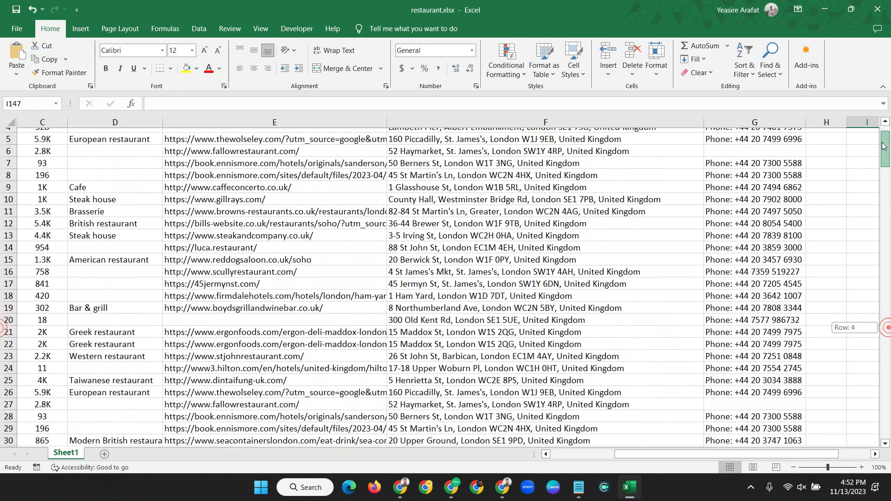
Replace the "Phone:" prefix seen in cell G2 with nothing throughout the phone column and close Find and Replace
click(743, 123)
double_click(729, 146)
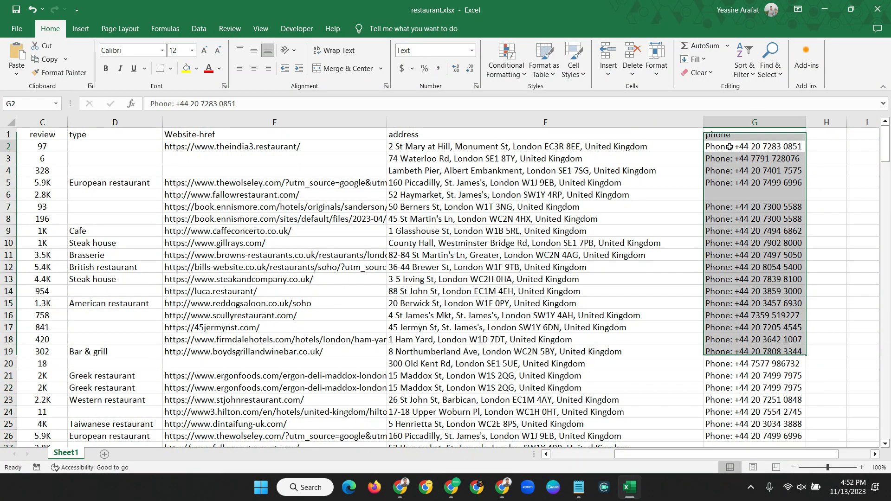
drag(735, 147, 703, 148)
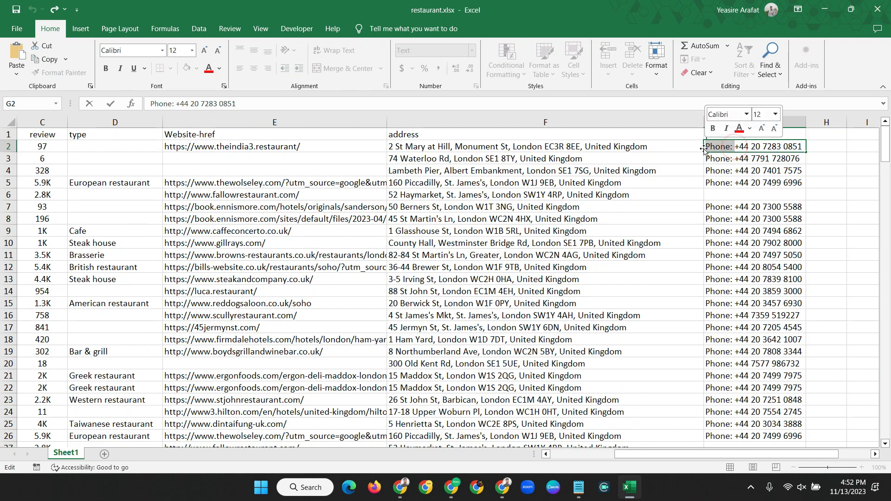
click(753, 122)
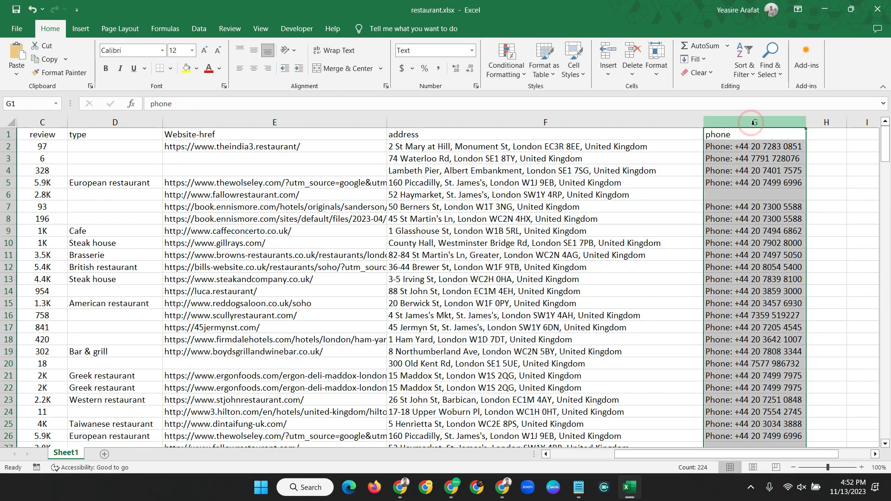
key(ctrl+h)
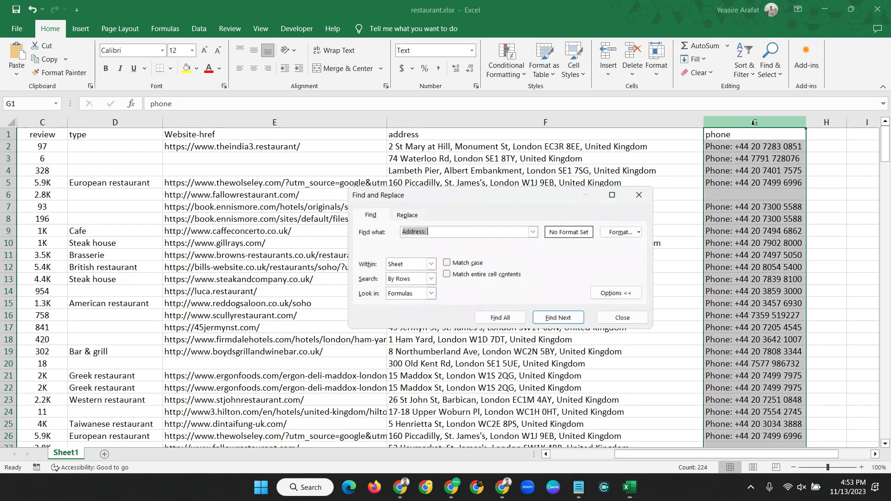
click(409, 214)
double_click(429, 231)
text(Phone:)
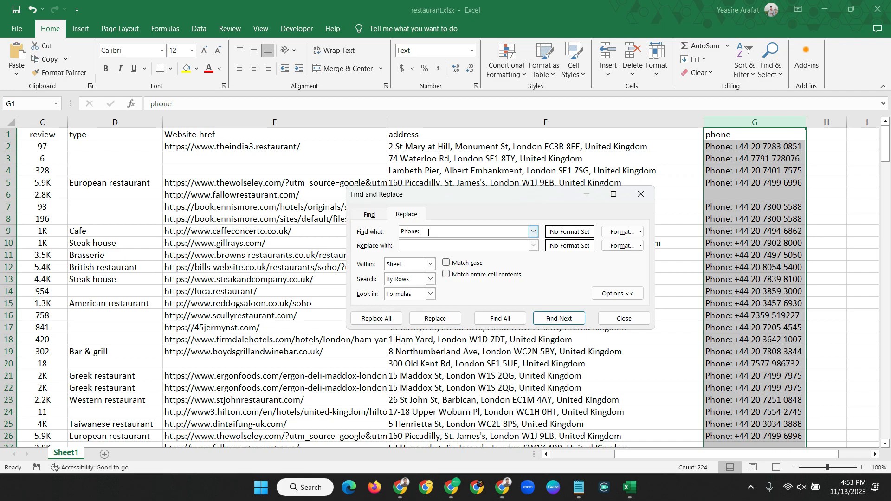
click(377, 319)
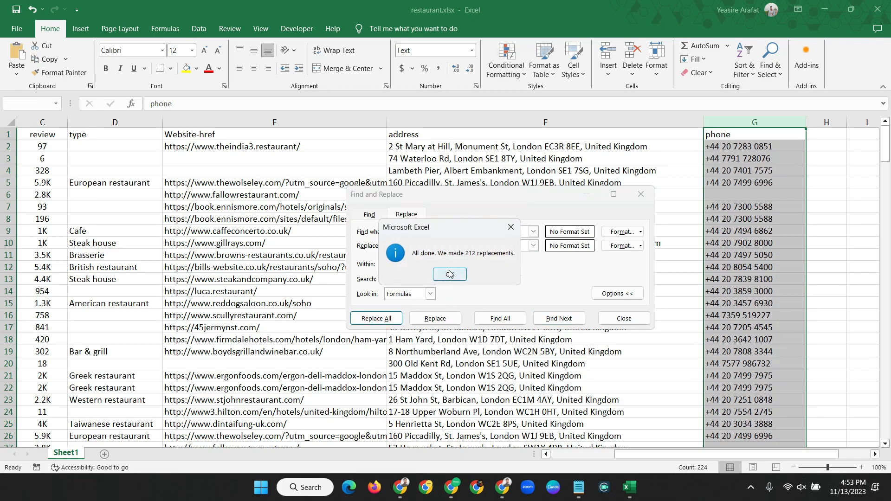
click(445, 274)
click(642, 198)
Center the contents of the phone column horizontally
click(825, 146)
click(750, 124)
click(254, 69)
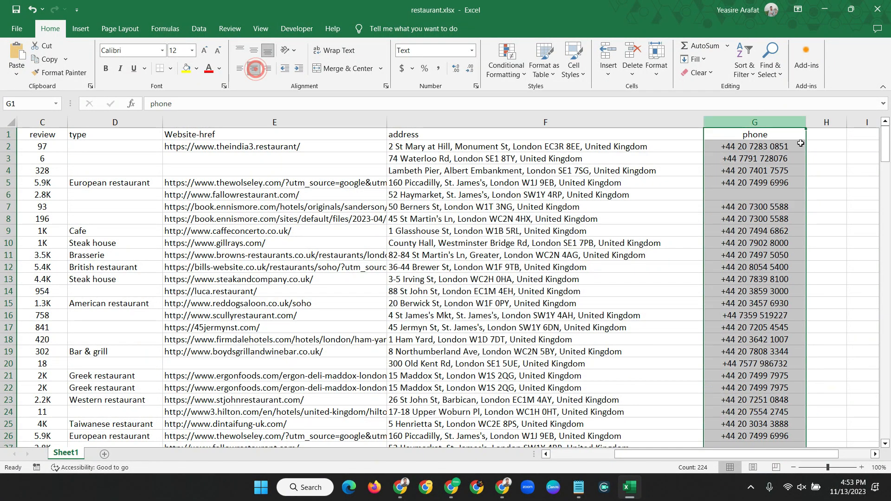
Examine the whole cleaned restaurant sheet, from an overview of all rows back to the first columns and the header row
click(812, 174)
ctrl+scroll(238, 246, down, 6)
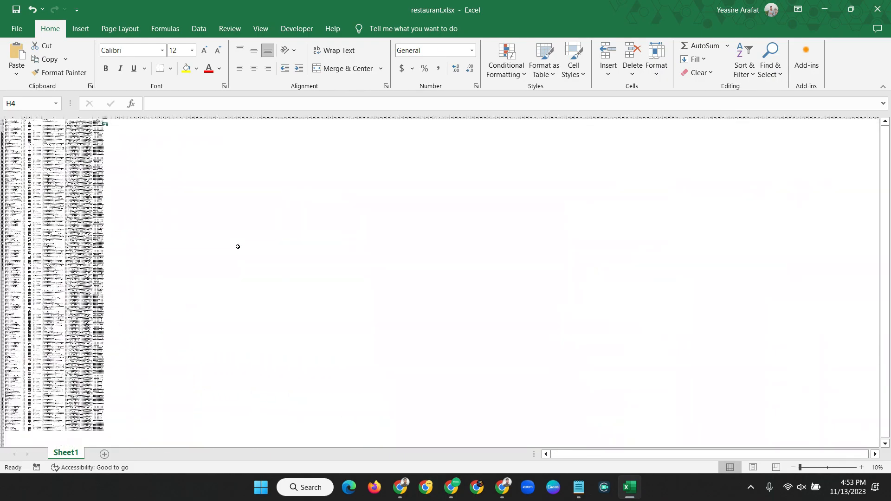
ctrl+scroll(80, 230, up, 5)
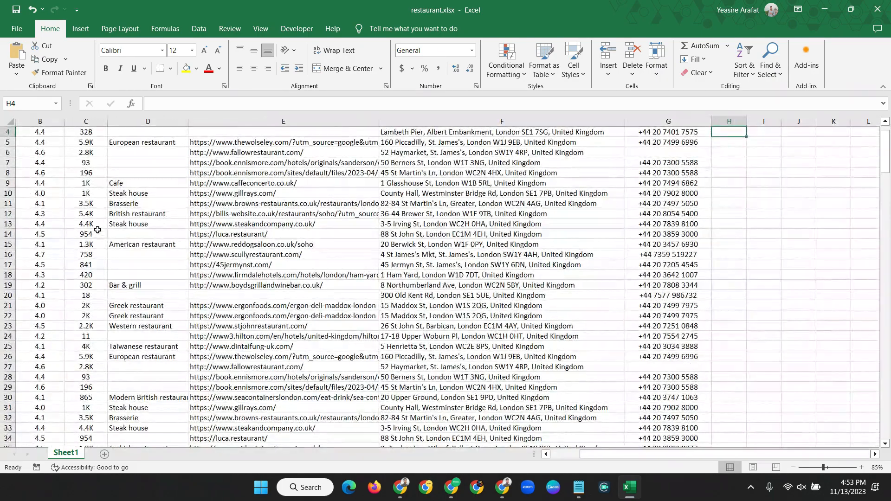
ctrl+scroll(98, 230, up, 2)
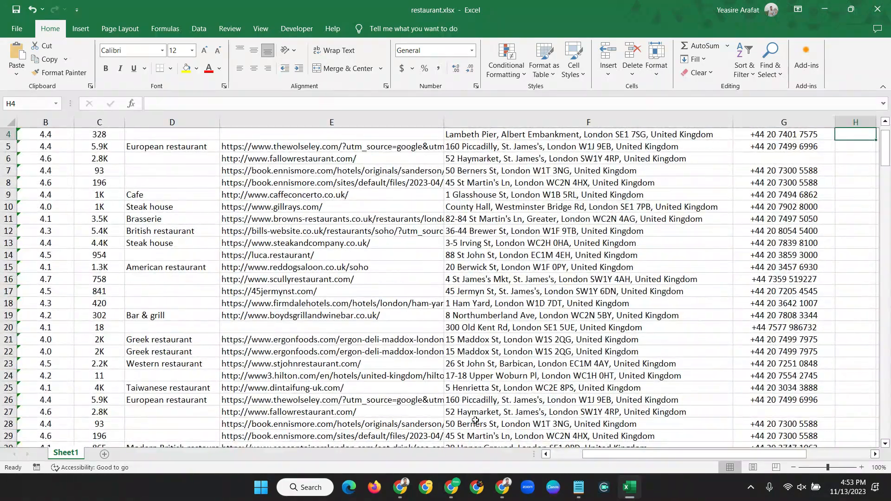
drag(598, 454, 577, 455)
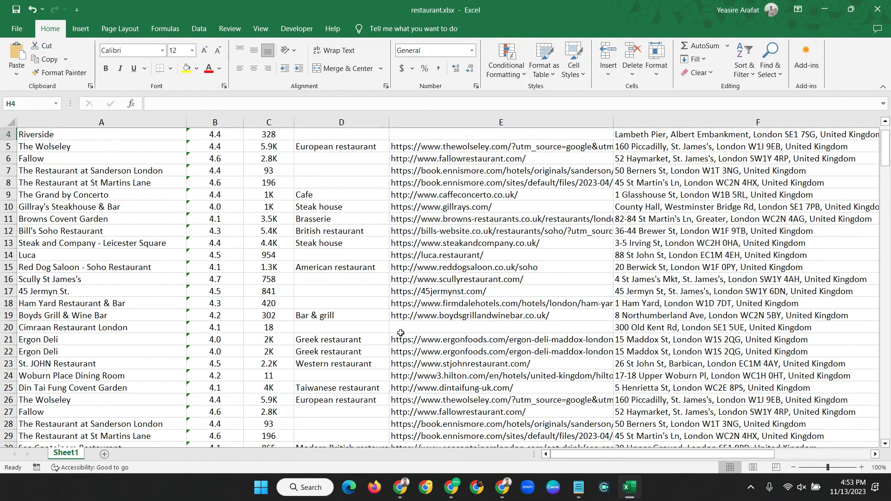
click(428, 327)
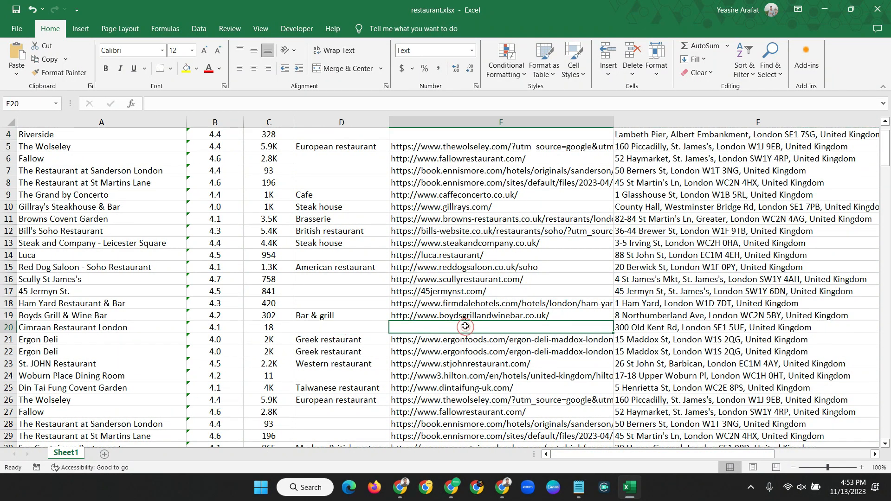
scroll(422, 289, up, 1)
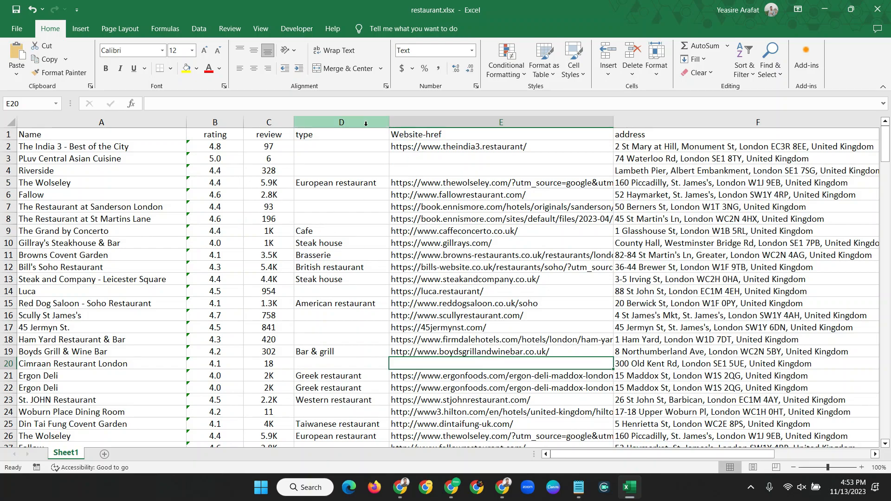
Center the contents of the type column horizontally and look over the rows below
click(328, 123)
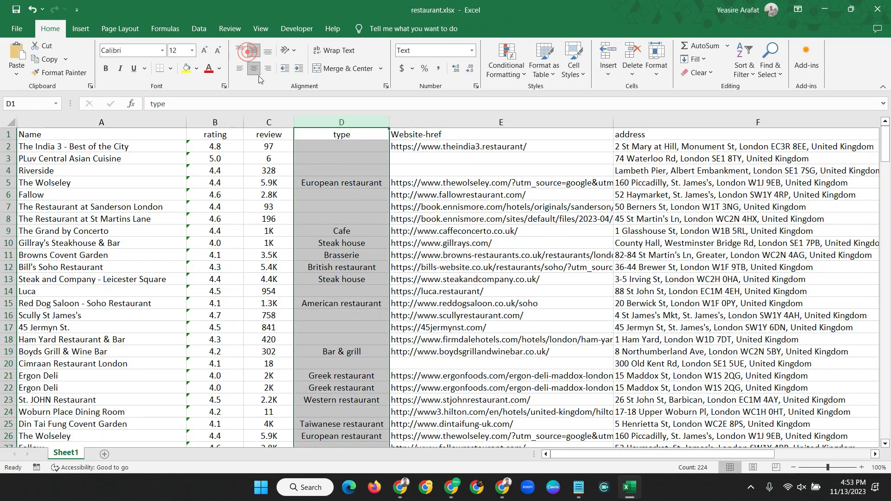
click(254, 69)
click(517, 154)
scroll(478, 217, down, 7)
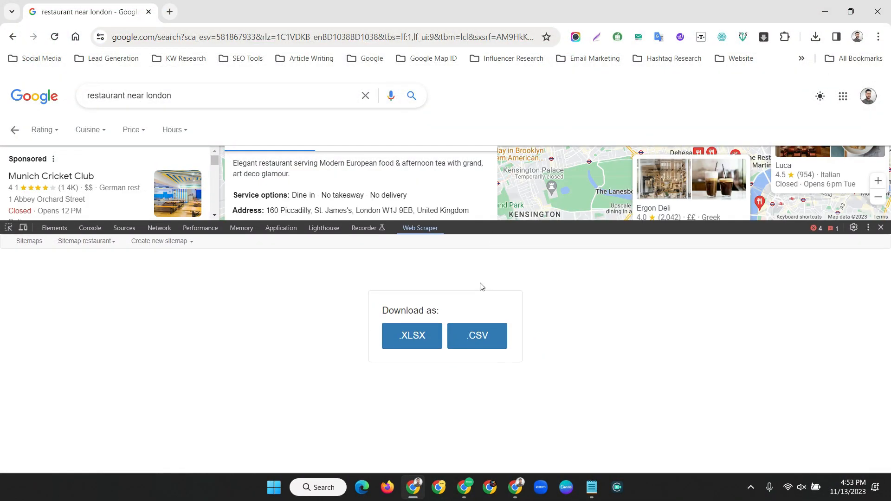
Close the Chrome window that holds the Google restaurant search and the Web Scraper export options
click(878, 12)
right_click(344, 98)
click(366, 153)
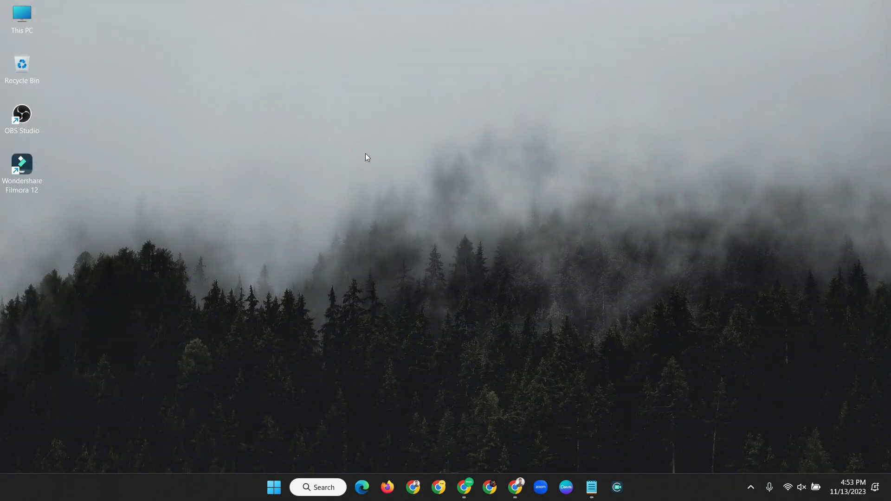